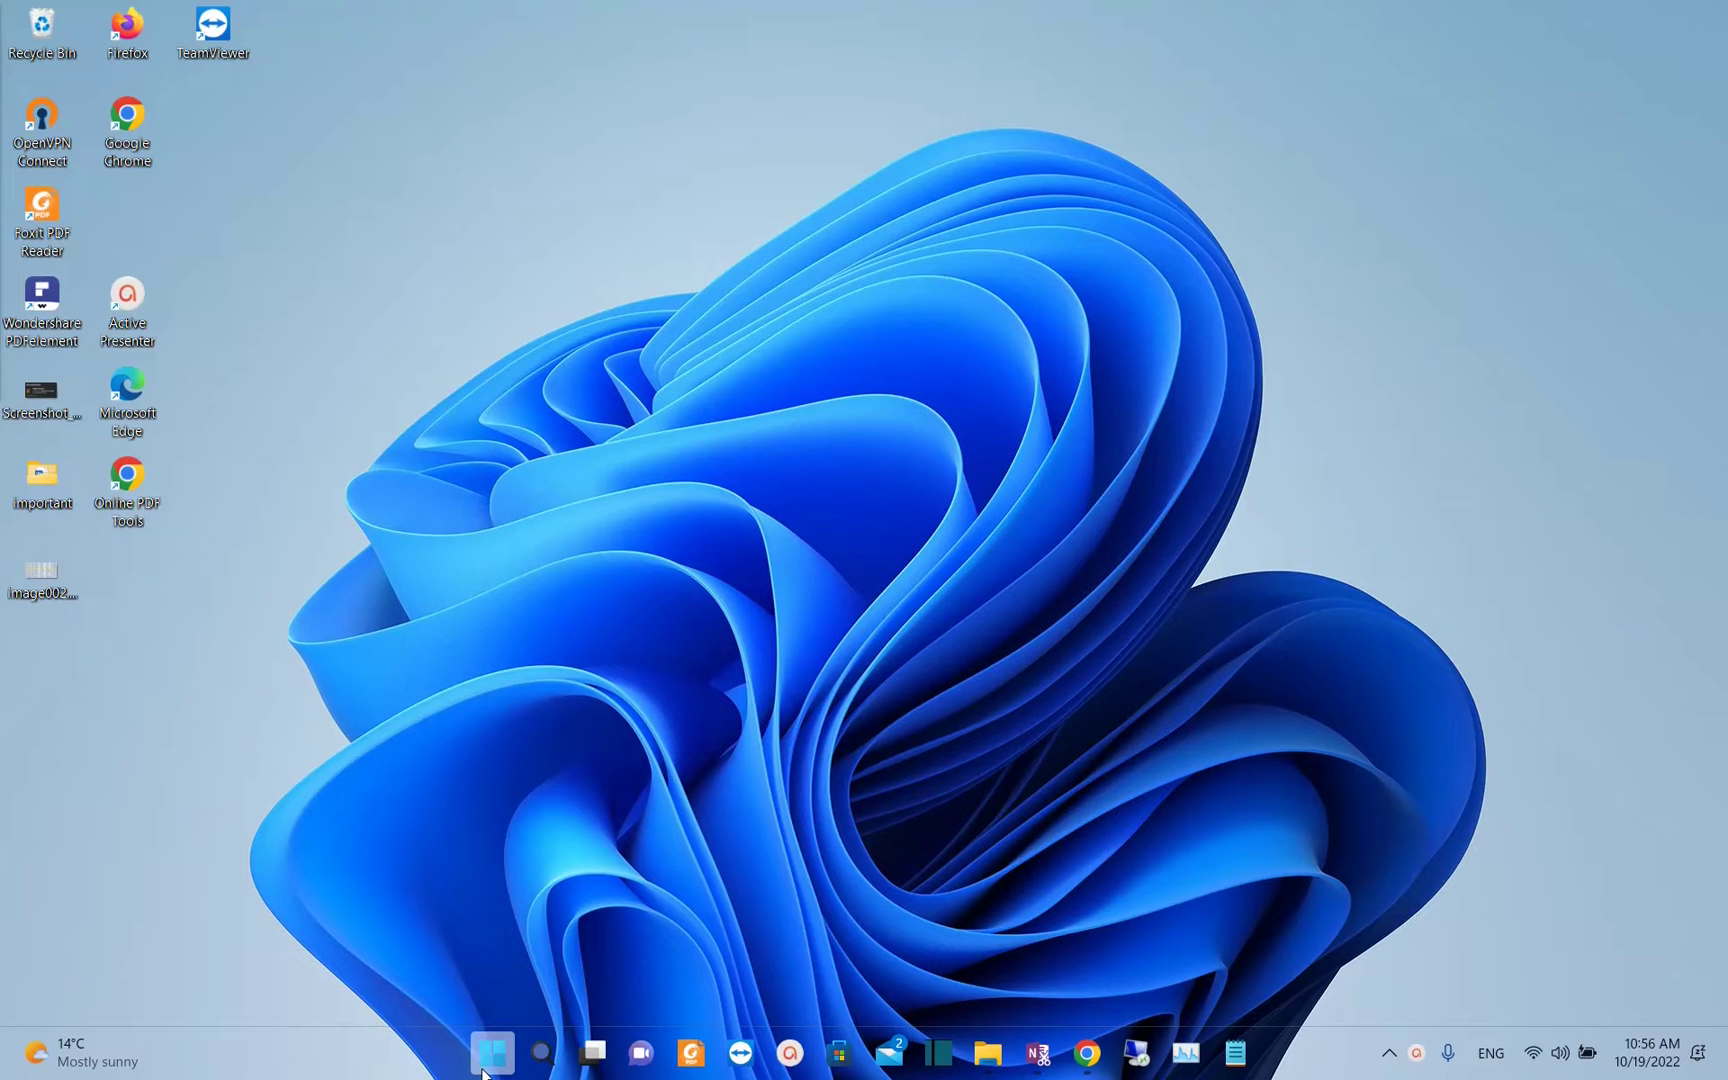
Find Task Manager with a 'task' search, maximize it, and restart the Windows Explorer process
left_click(483, 1070)
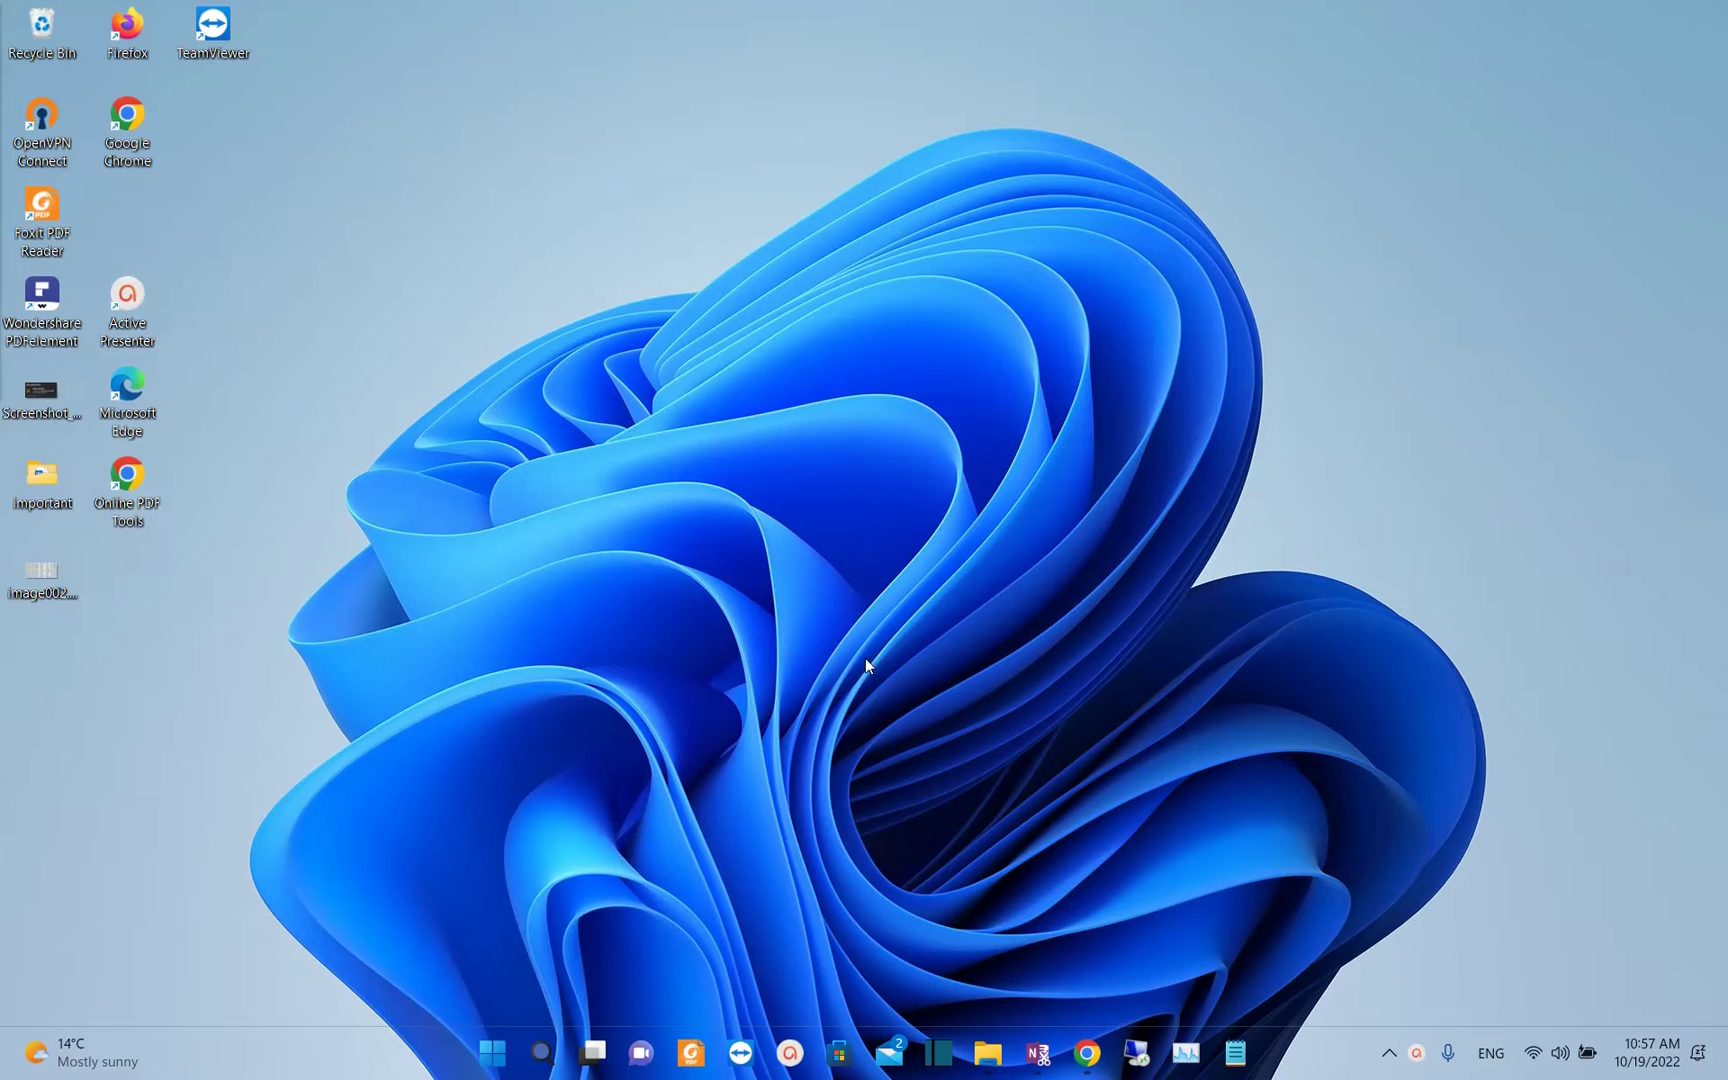
left_click(541, 1056)
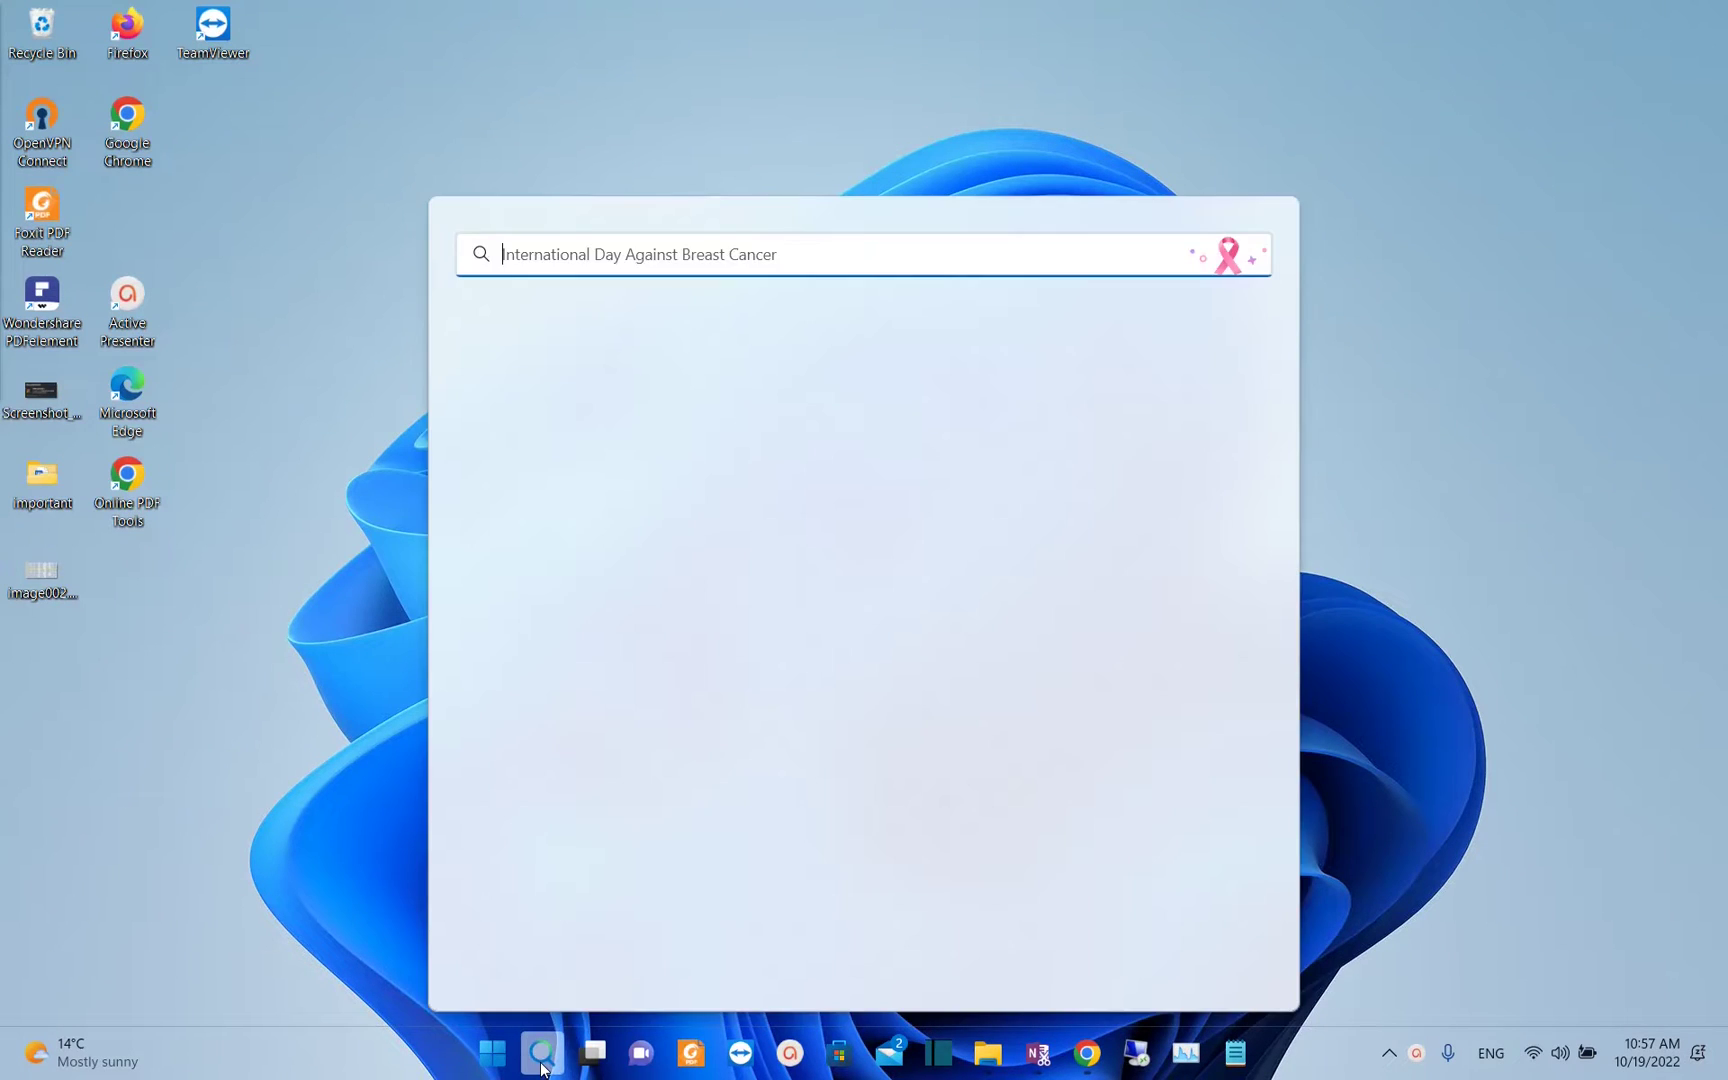
type("task")
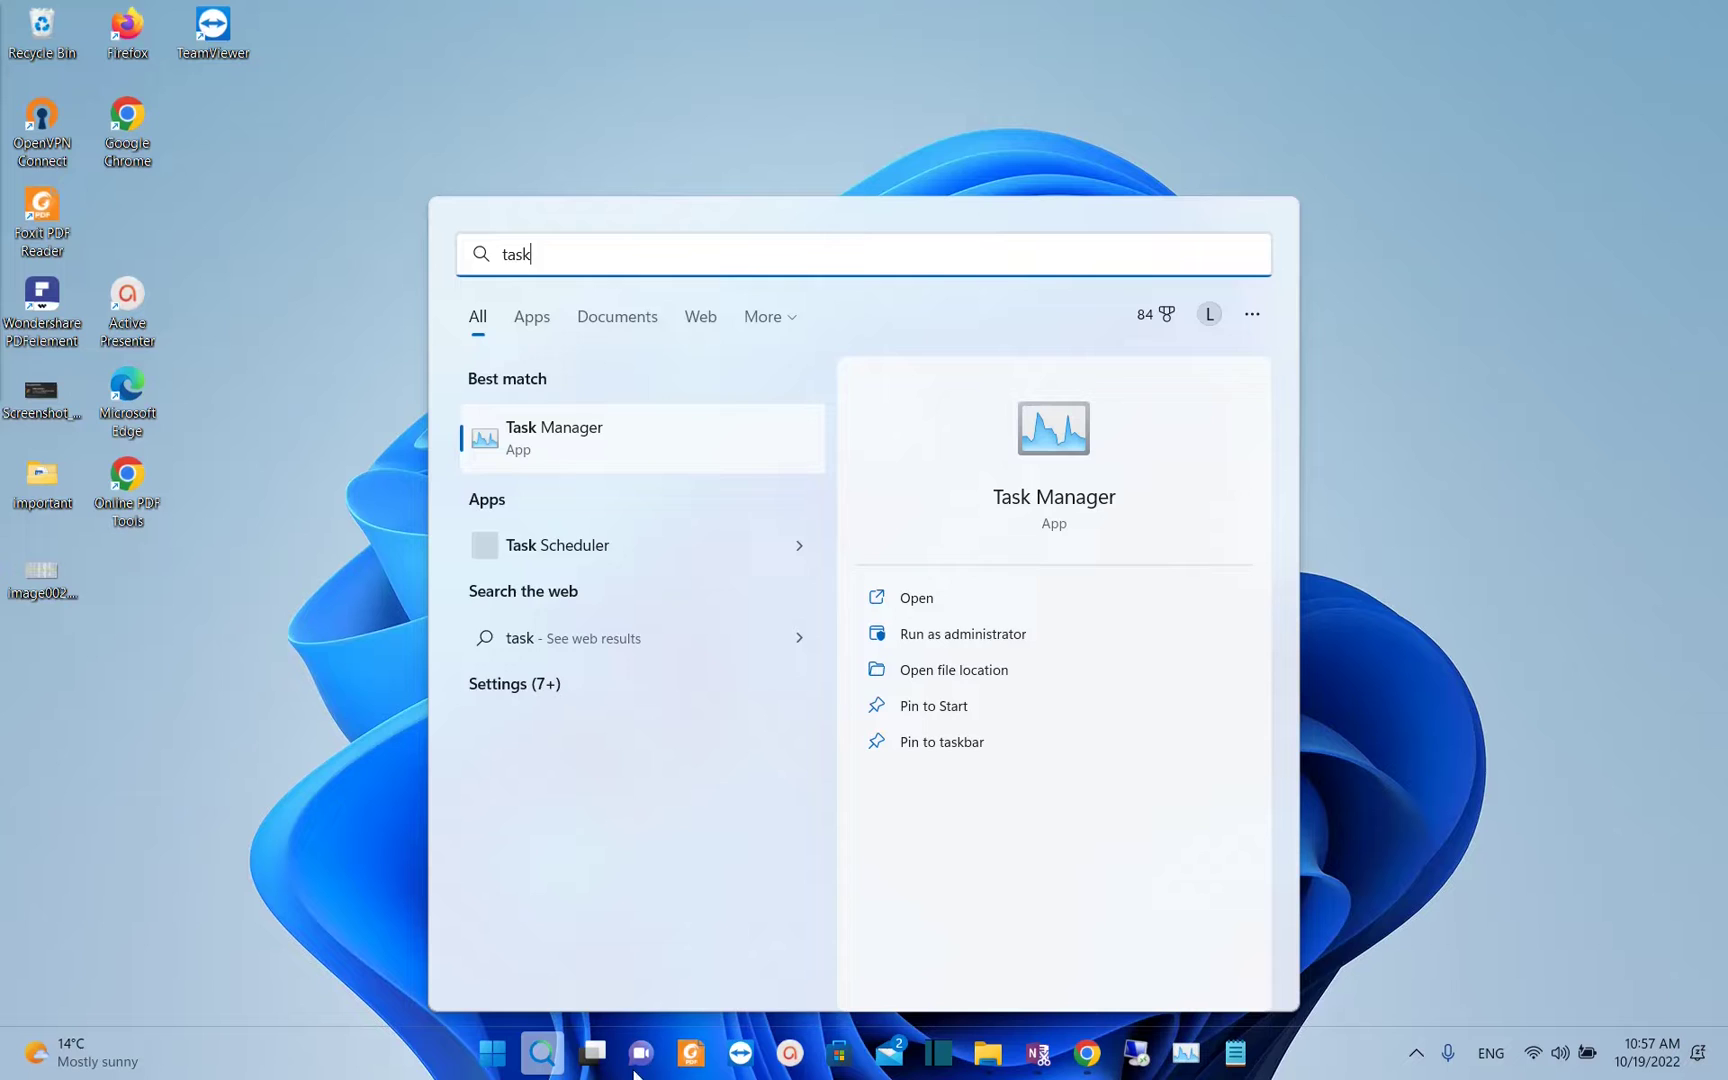
left_click(600, 545)
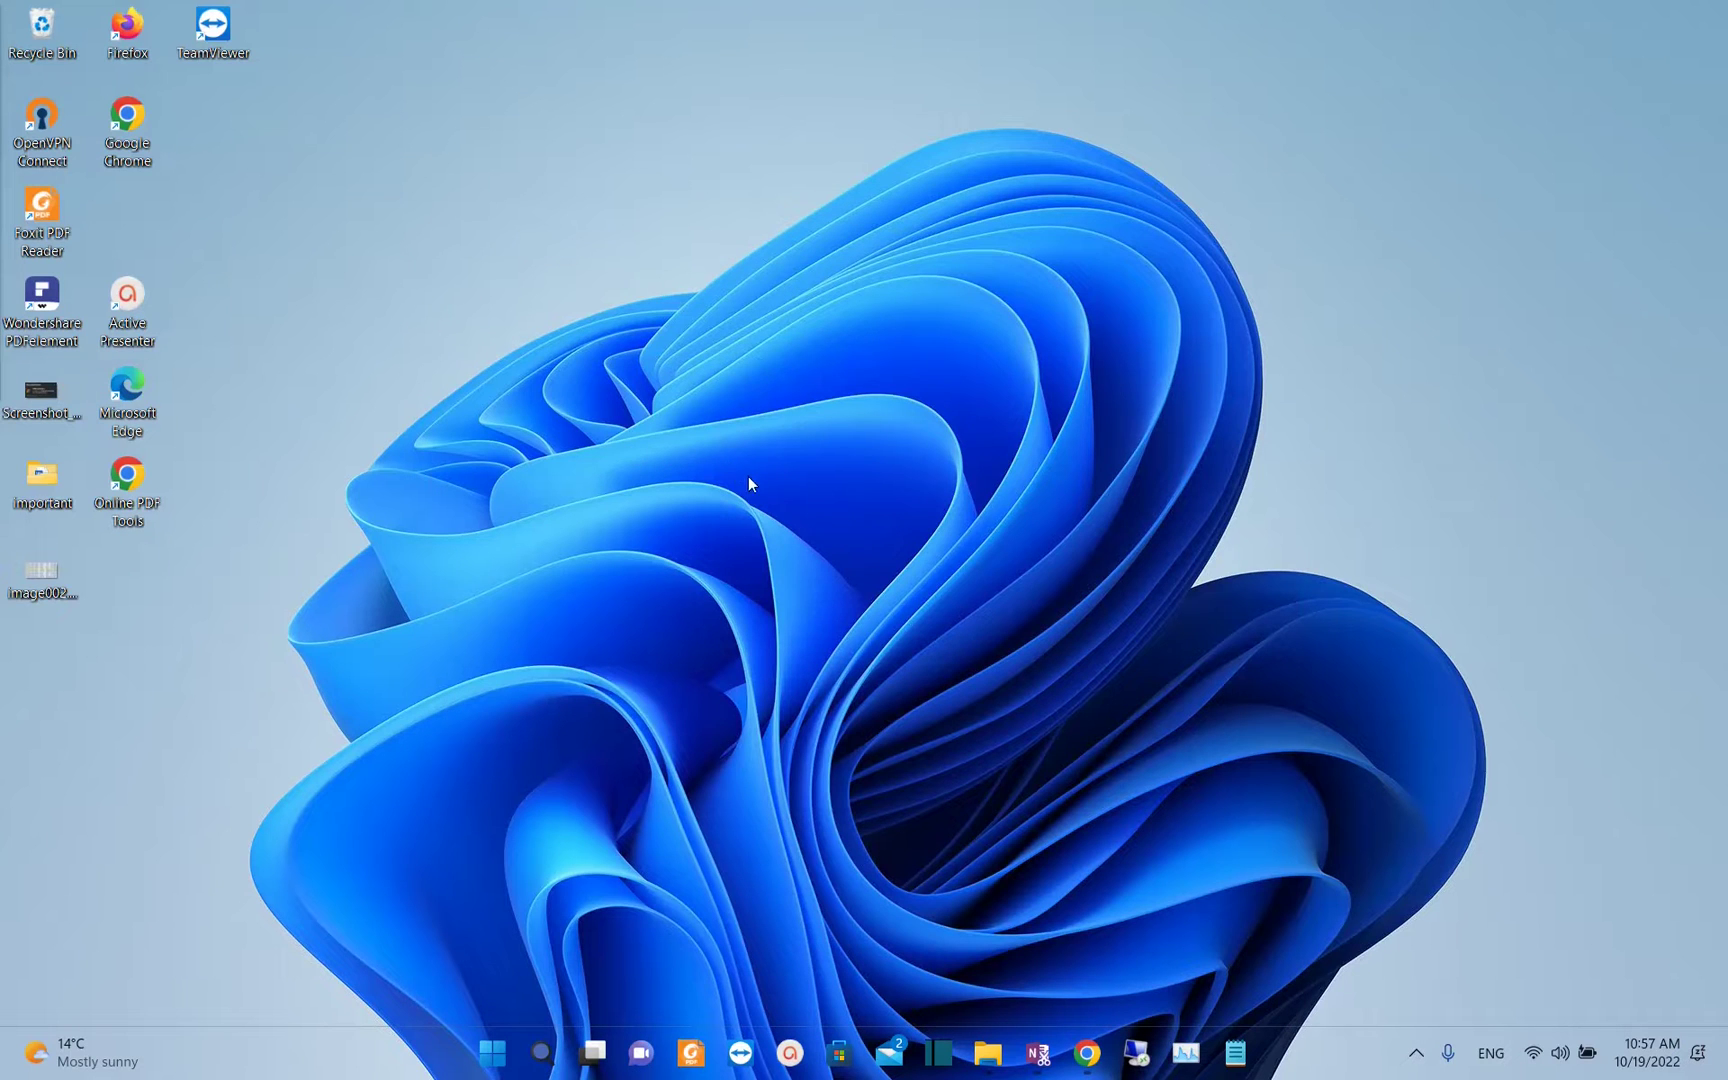
left_click(1260, 330)
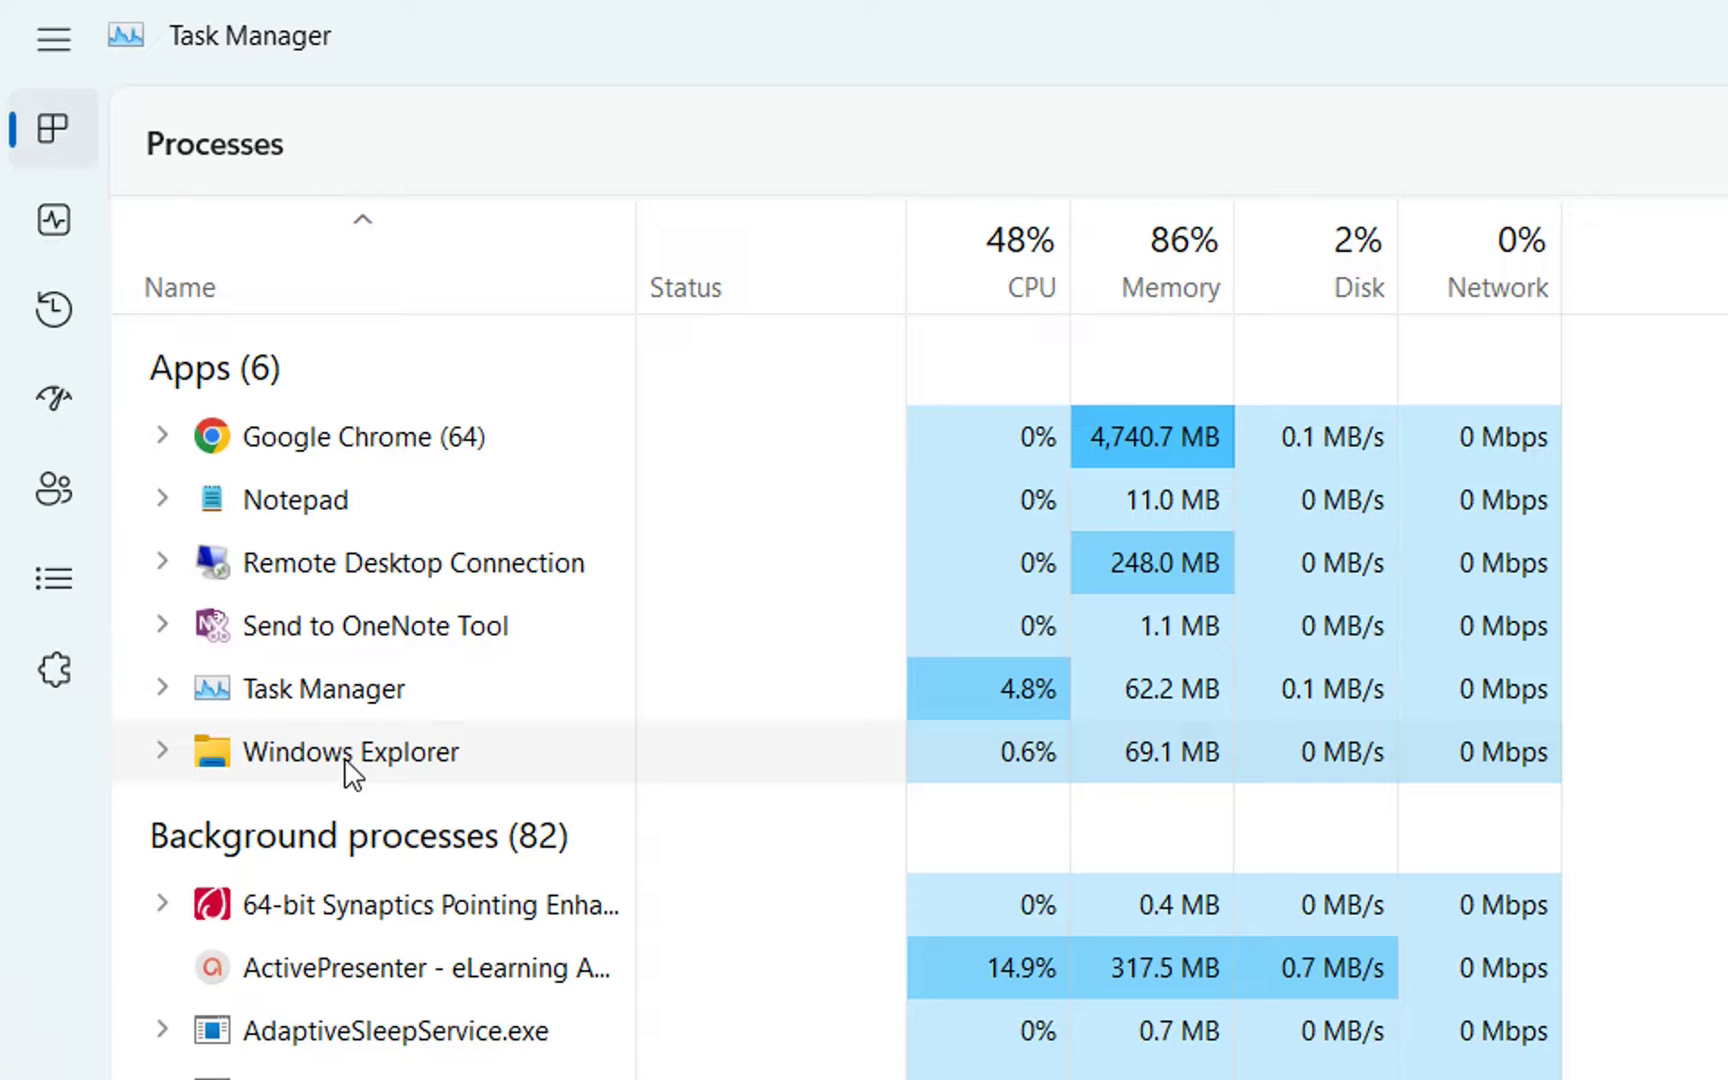
right_click(351, 773)
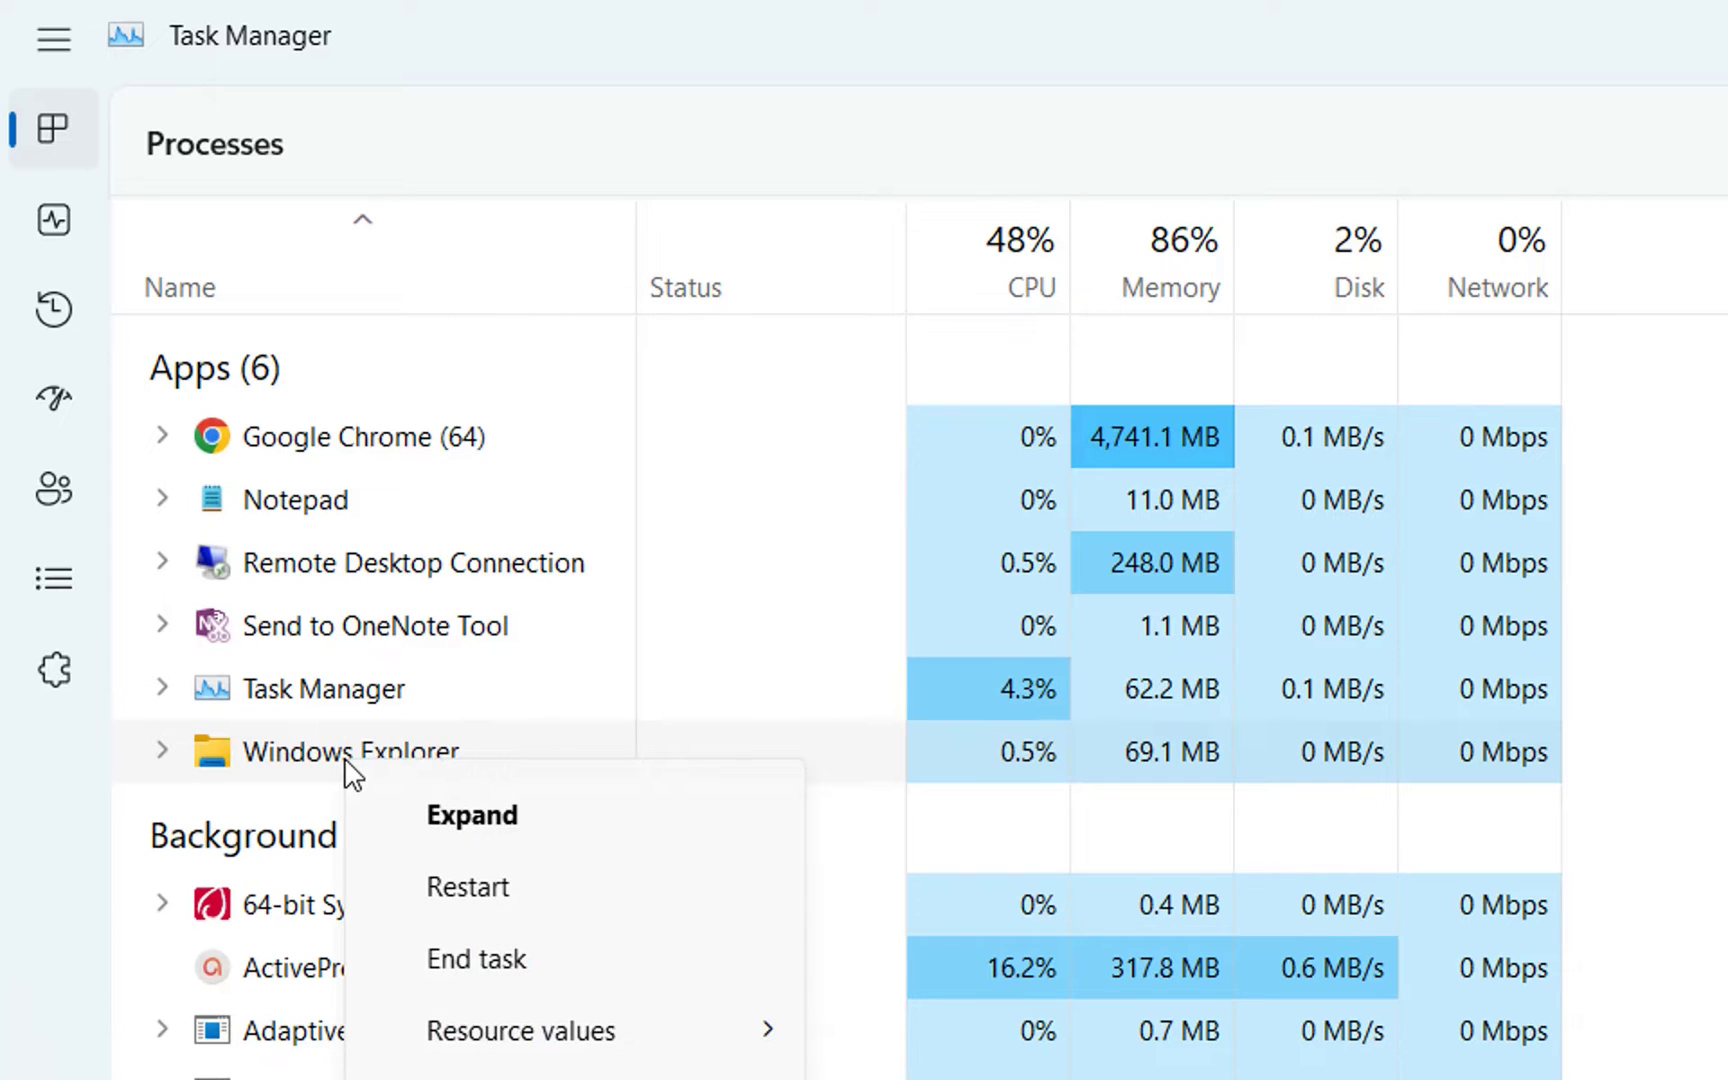
left_click(503, 890)
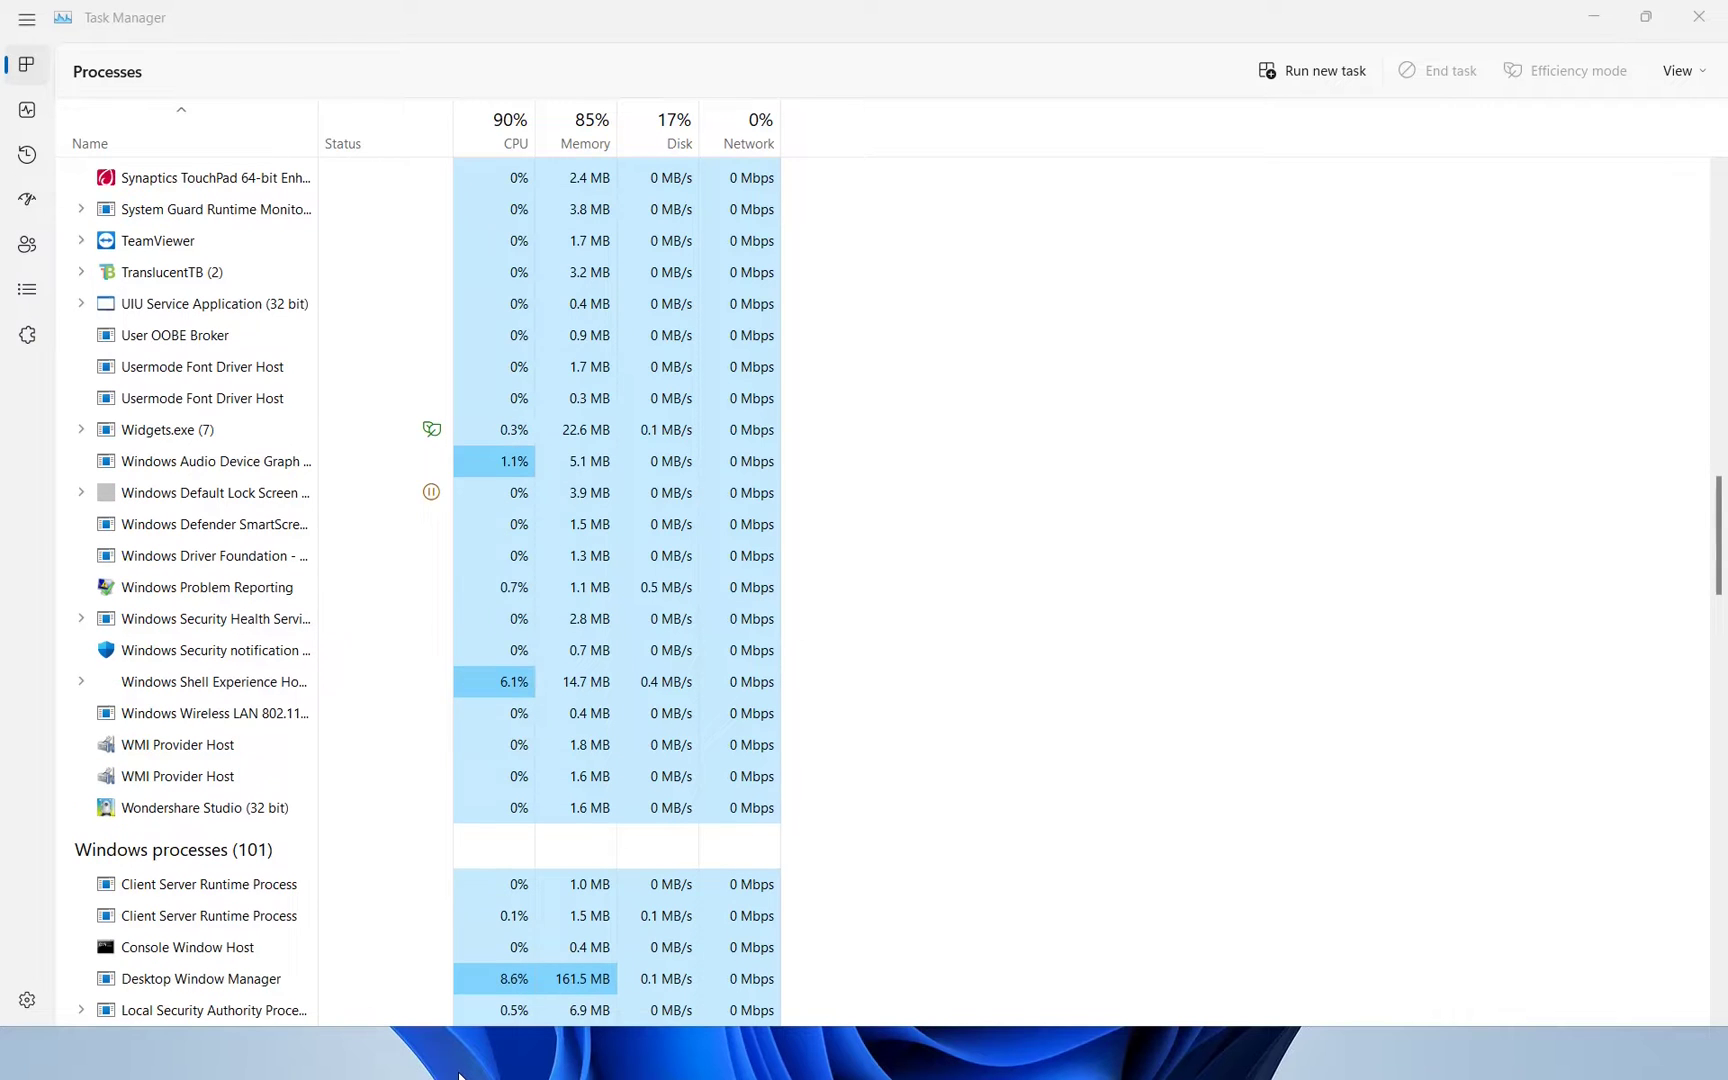
Use Task Manager's Run new task to start EXPLORER.EXE
scroll(300, 338, "up", 20)
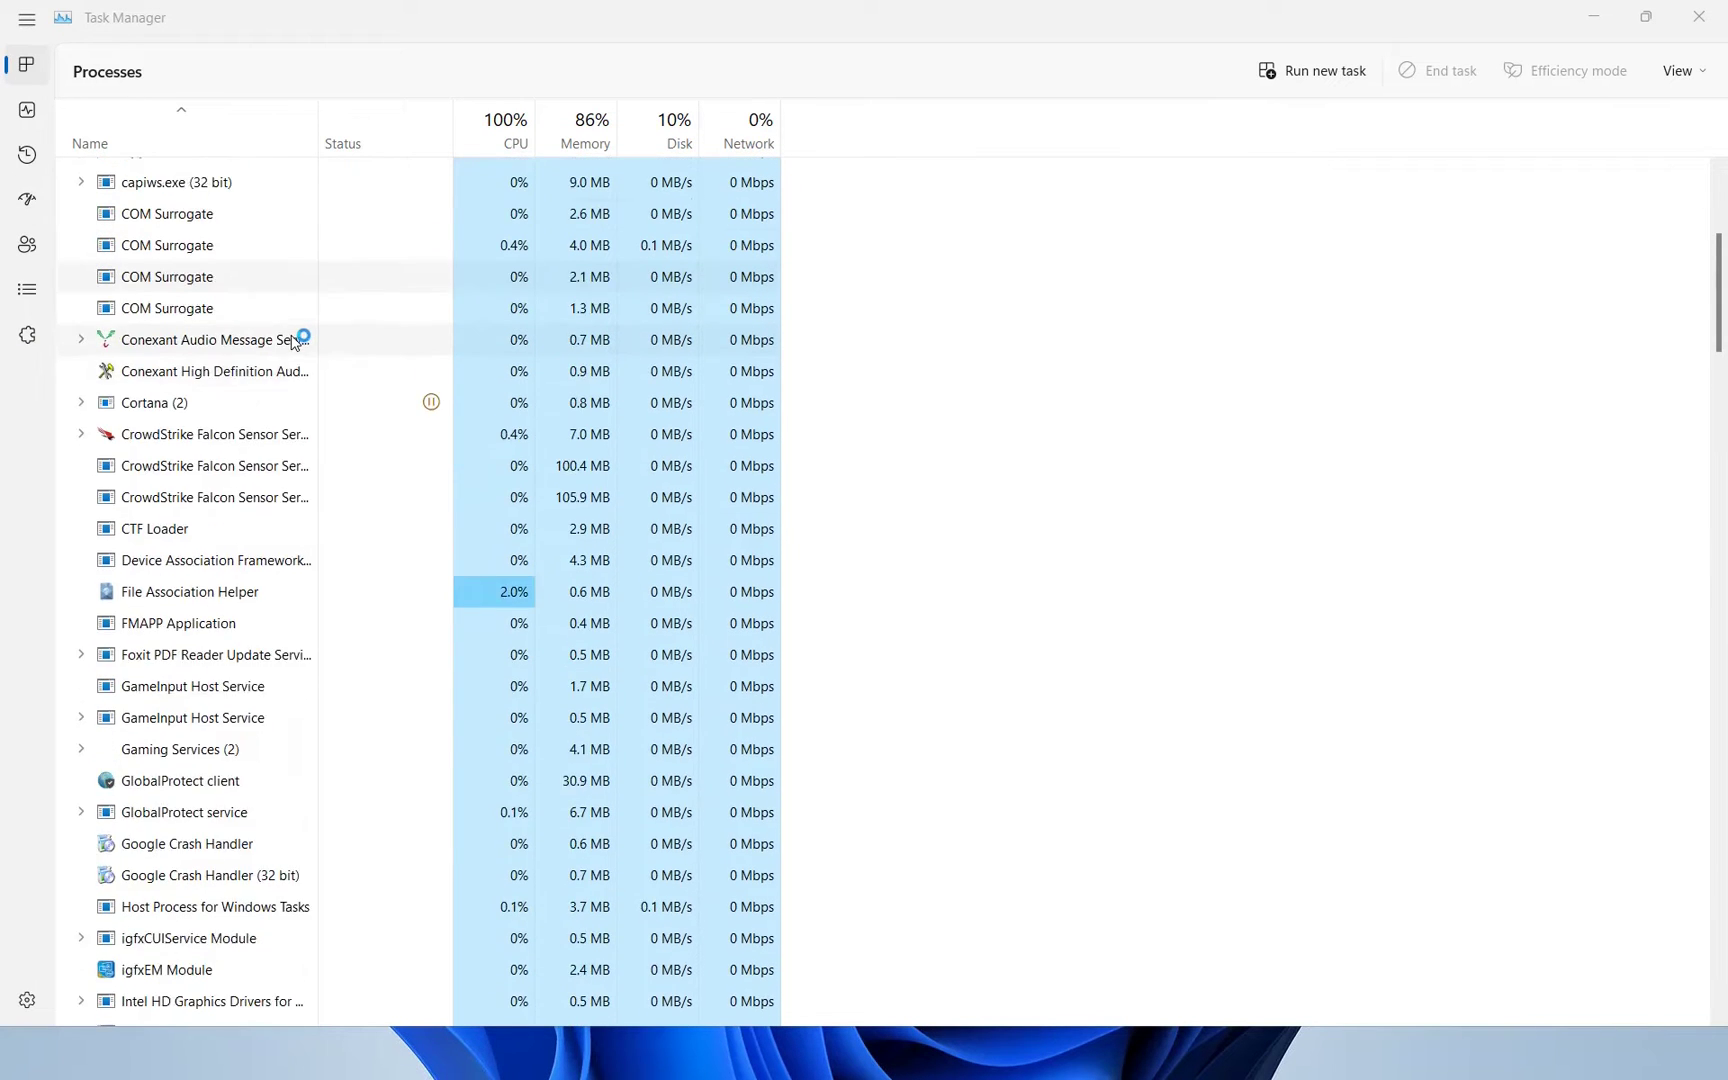
scroll(300, 338, "up", 5)
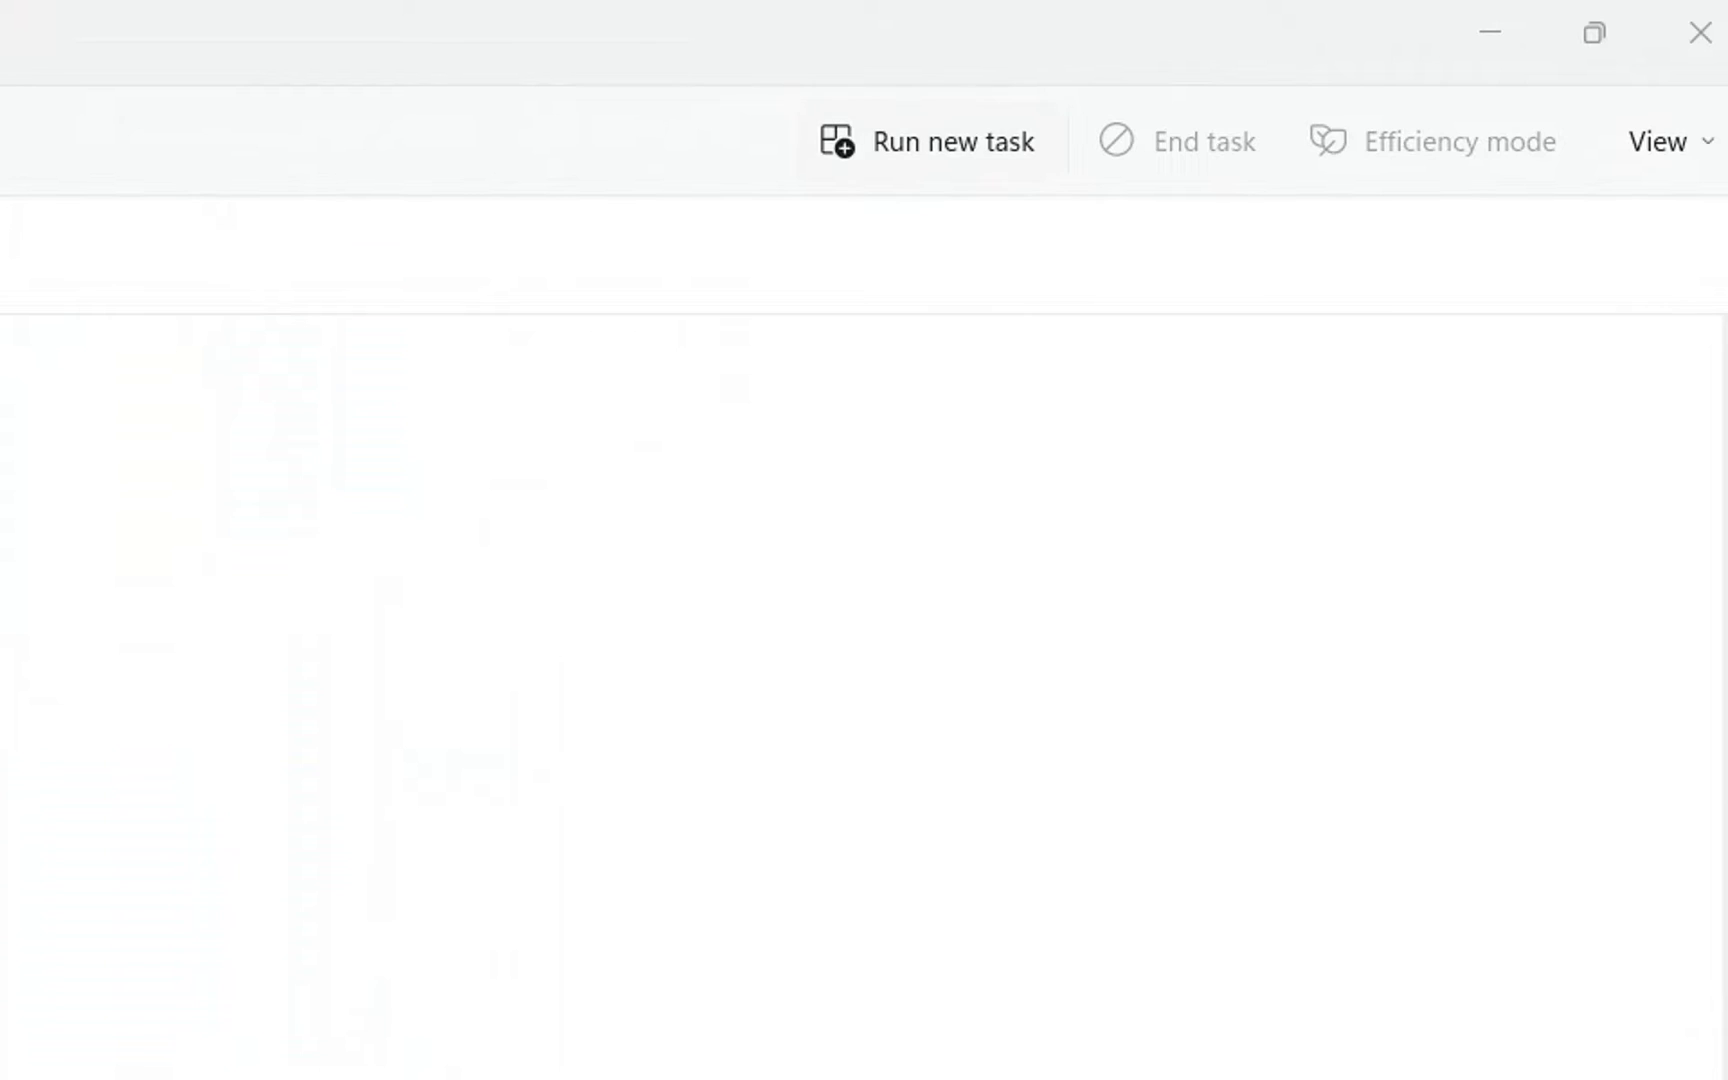
left_click(925, 141)
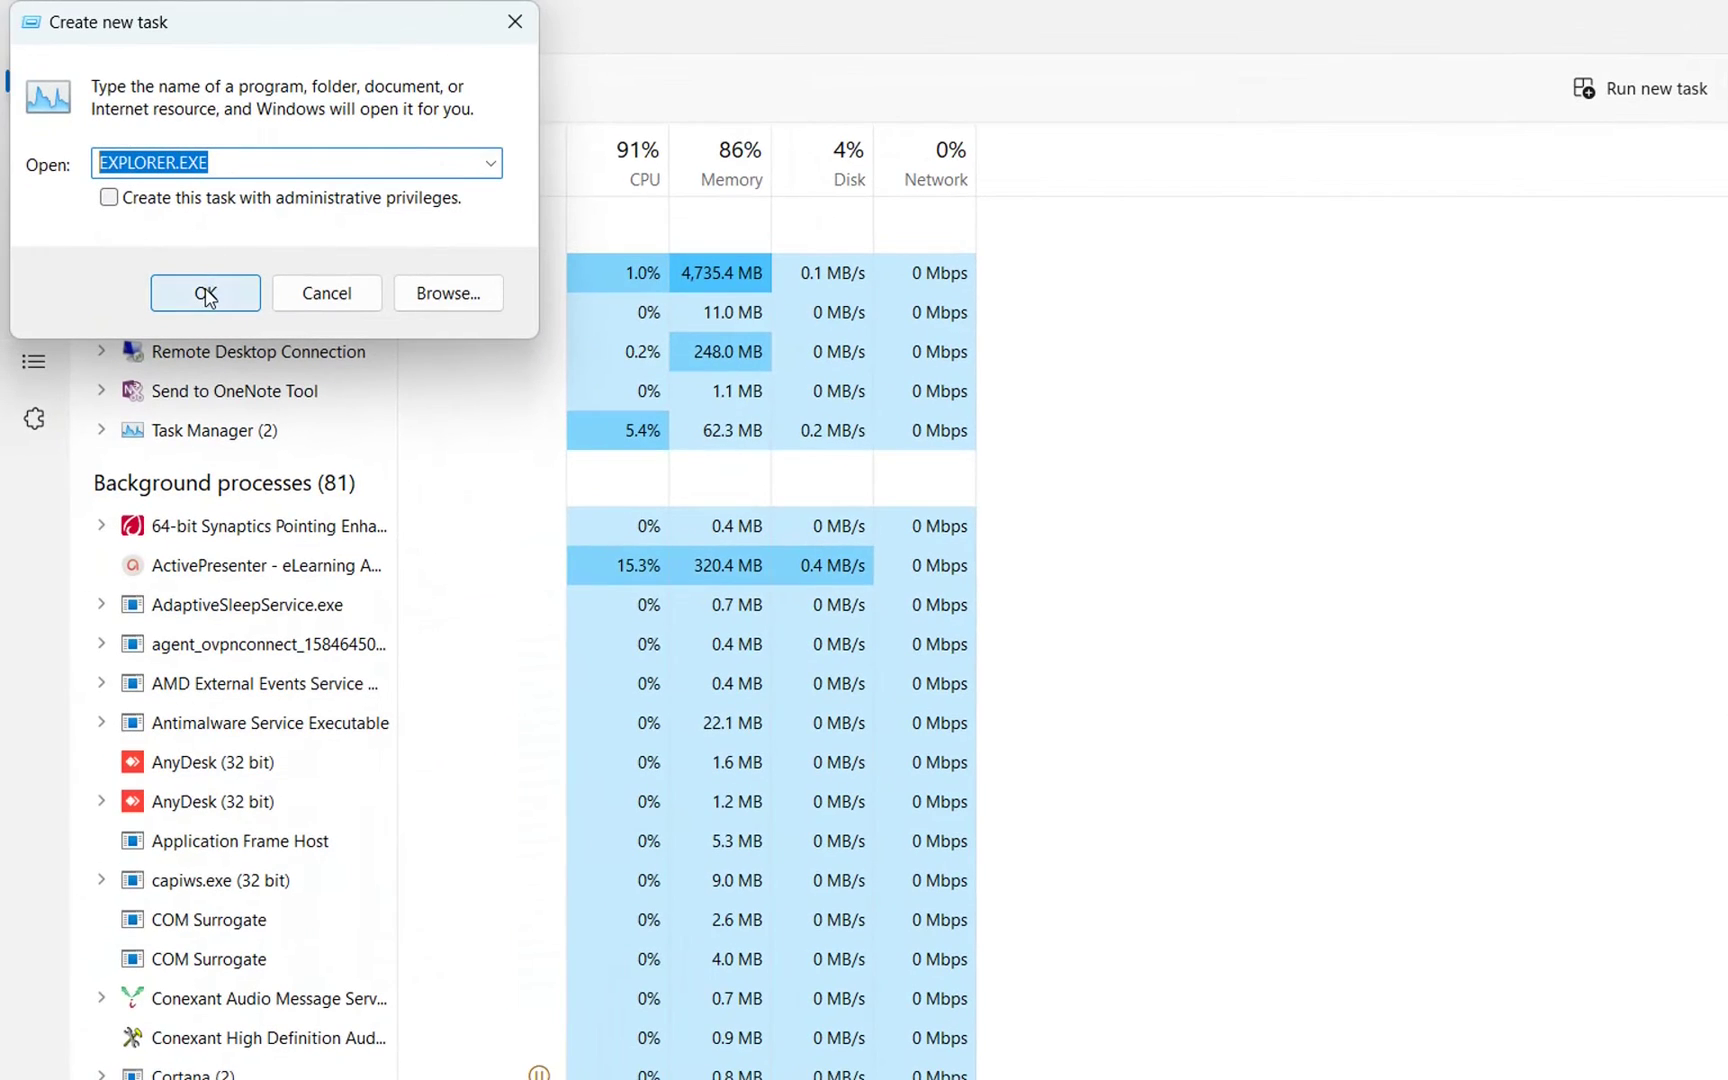
left_click(205, 293)
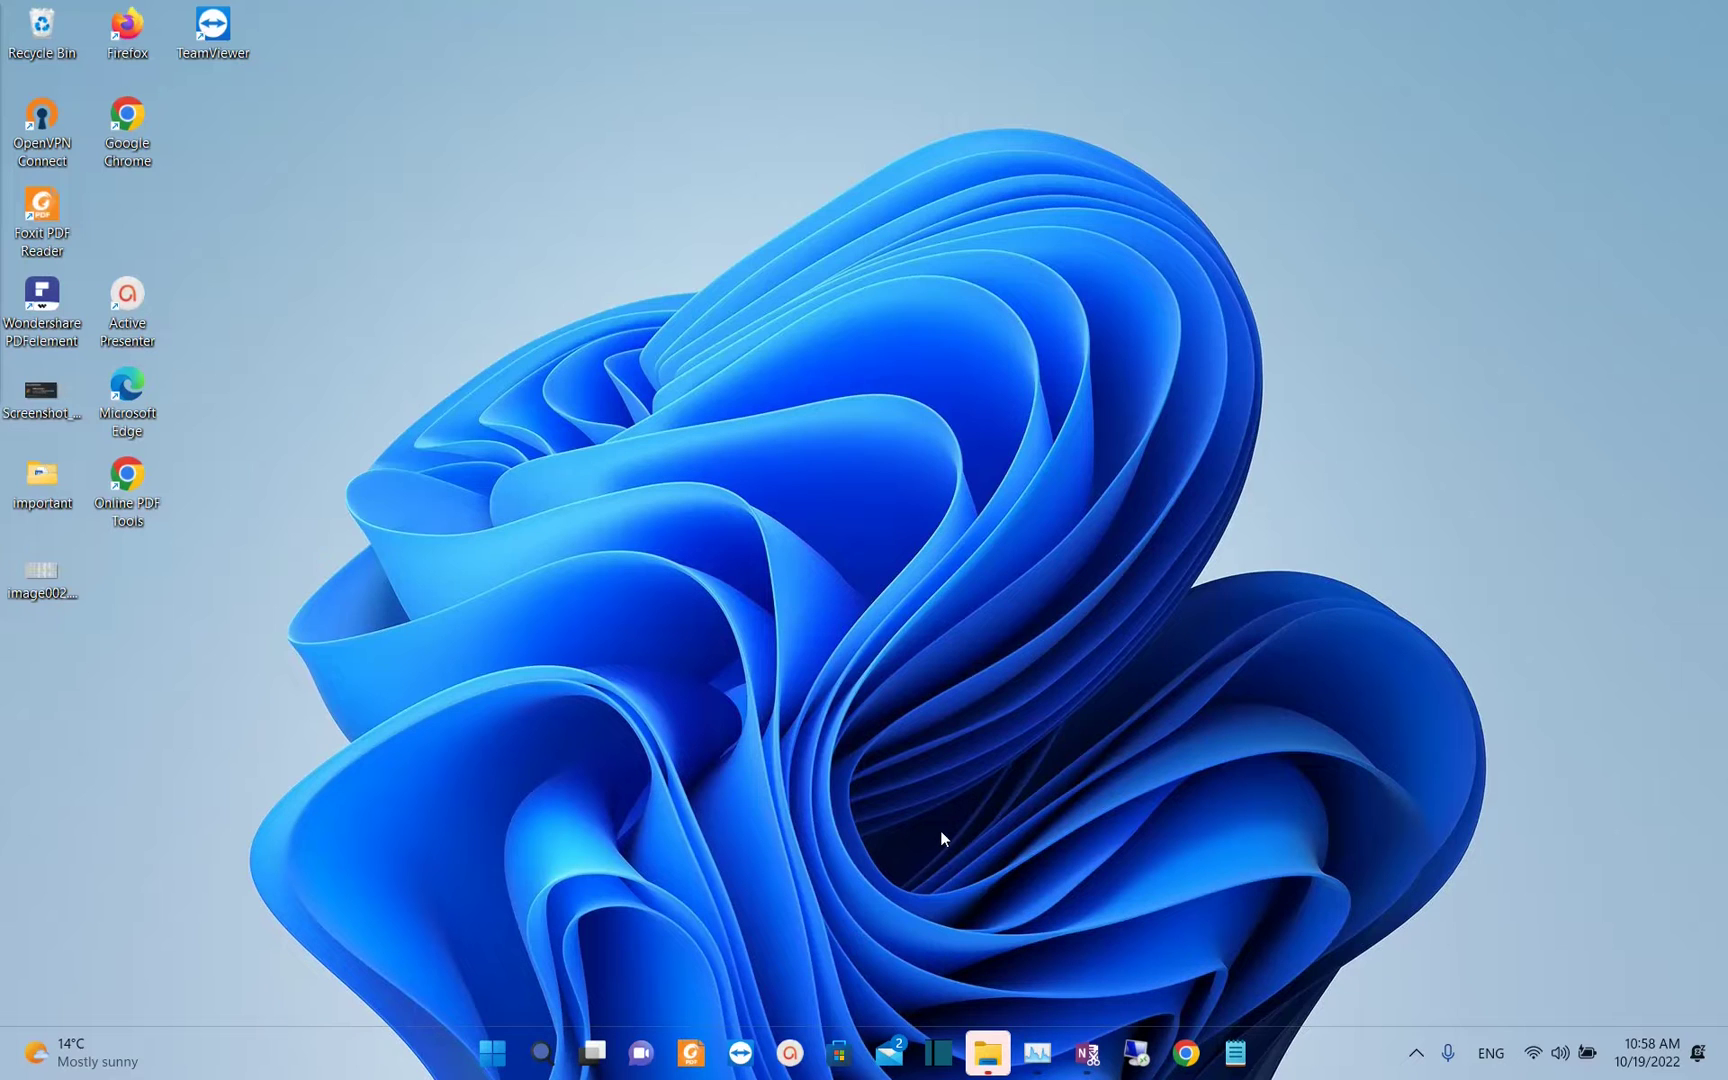
Search Windows for 'windows' to locate Windows PowerShell
left_click(543, 1058)
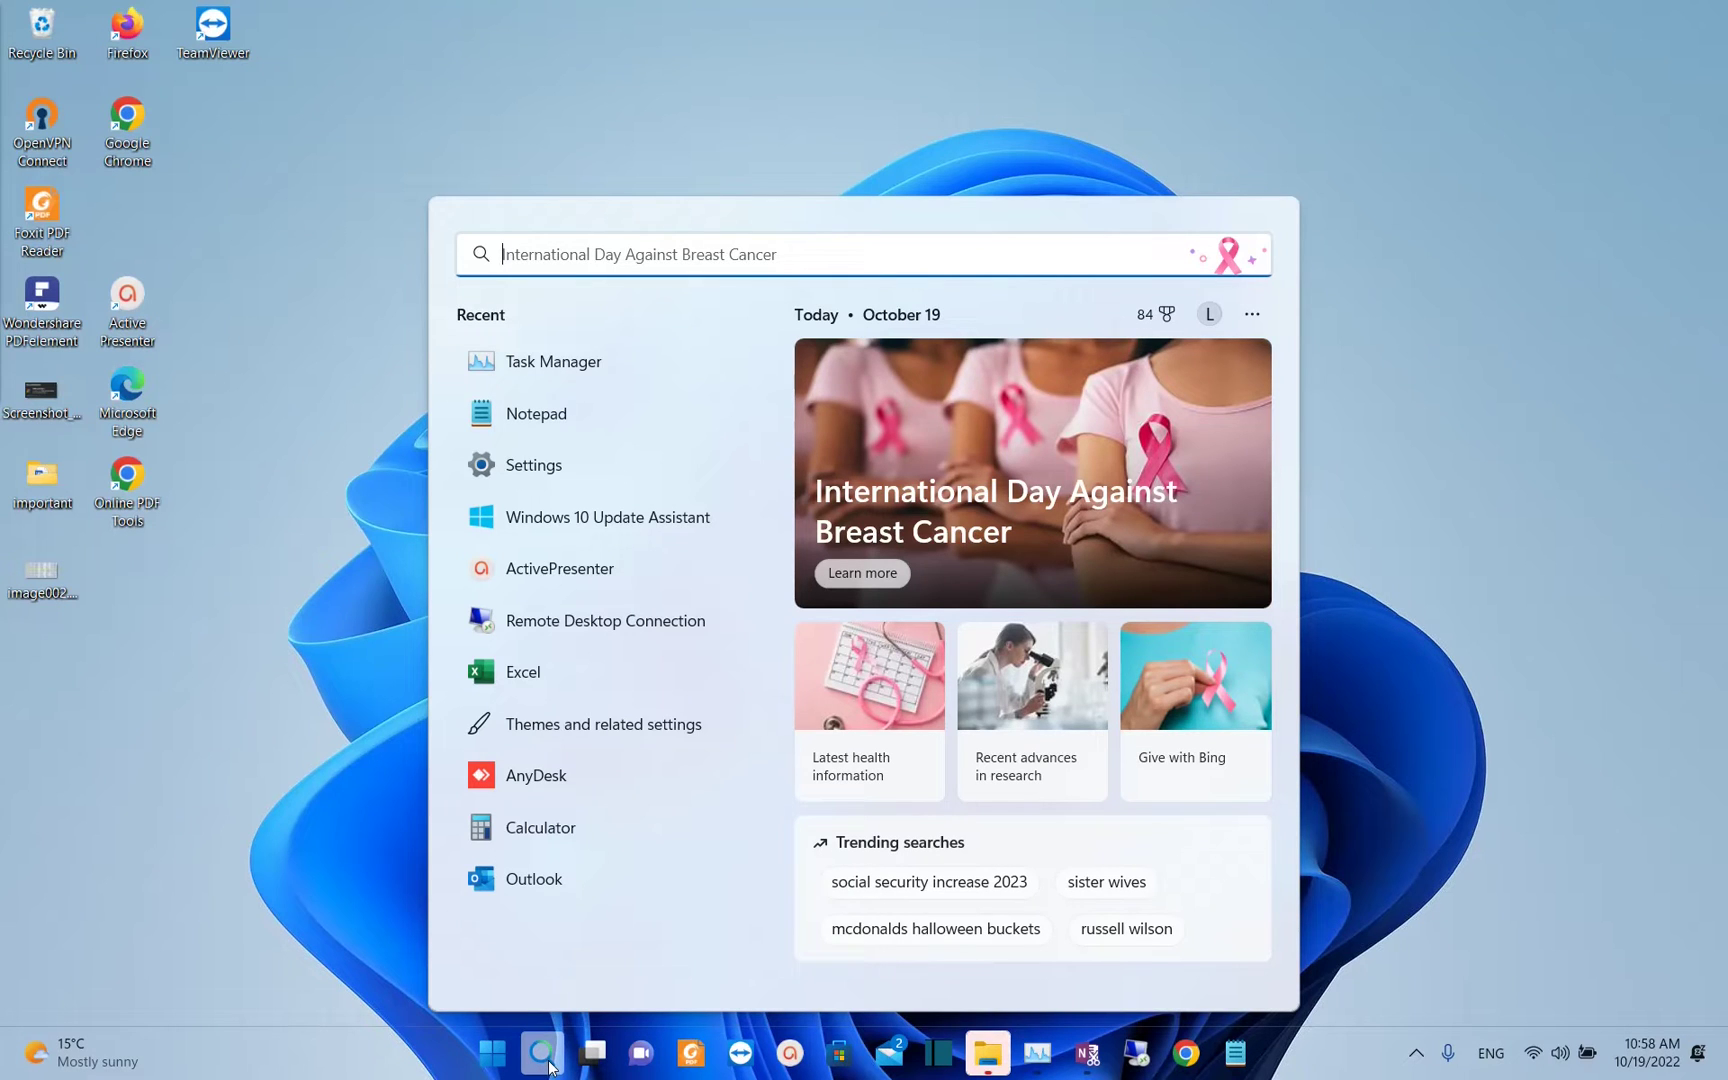
type("windows")
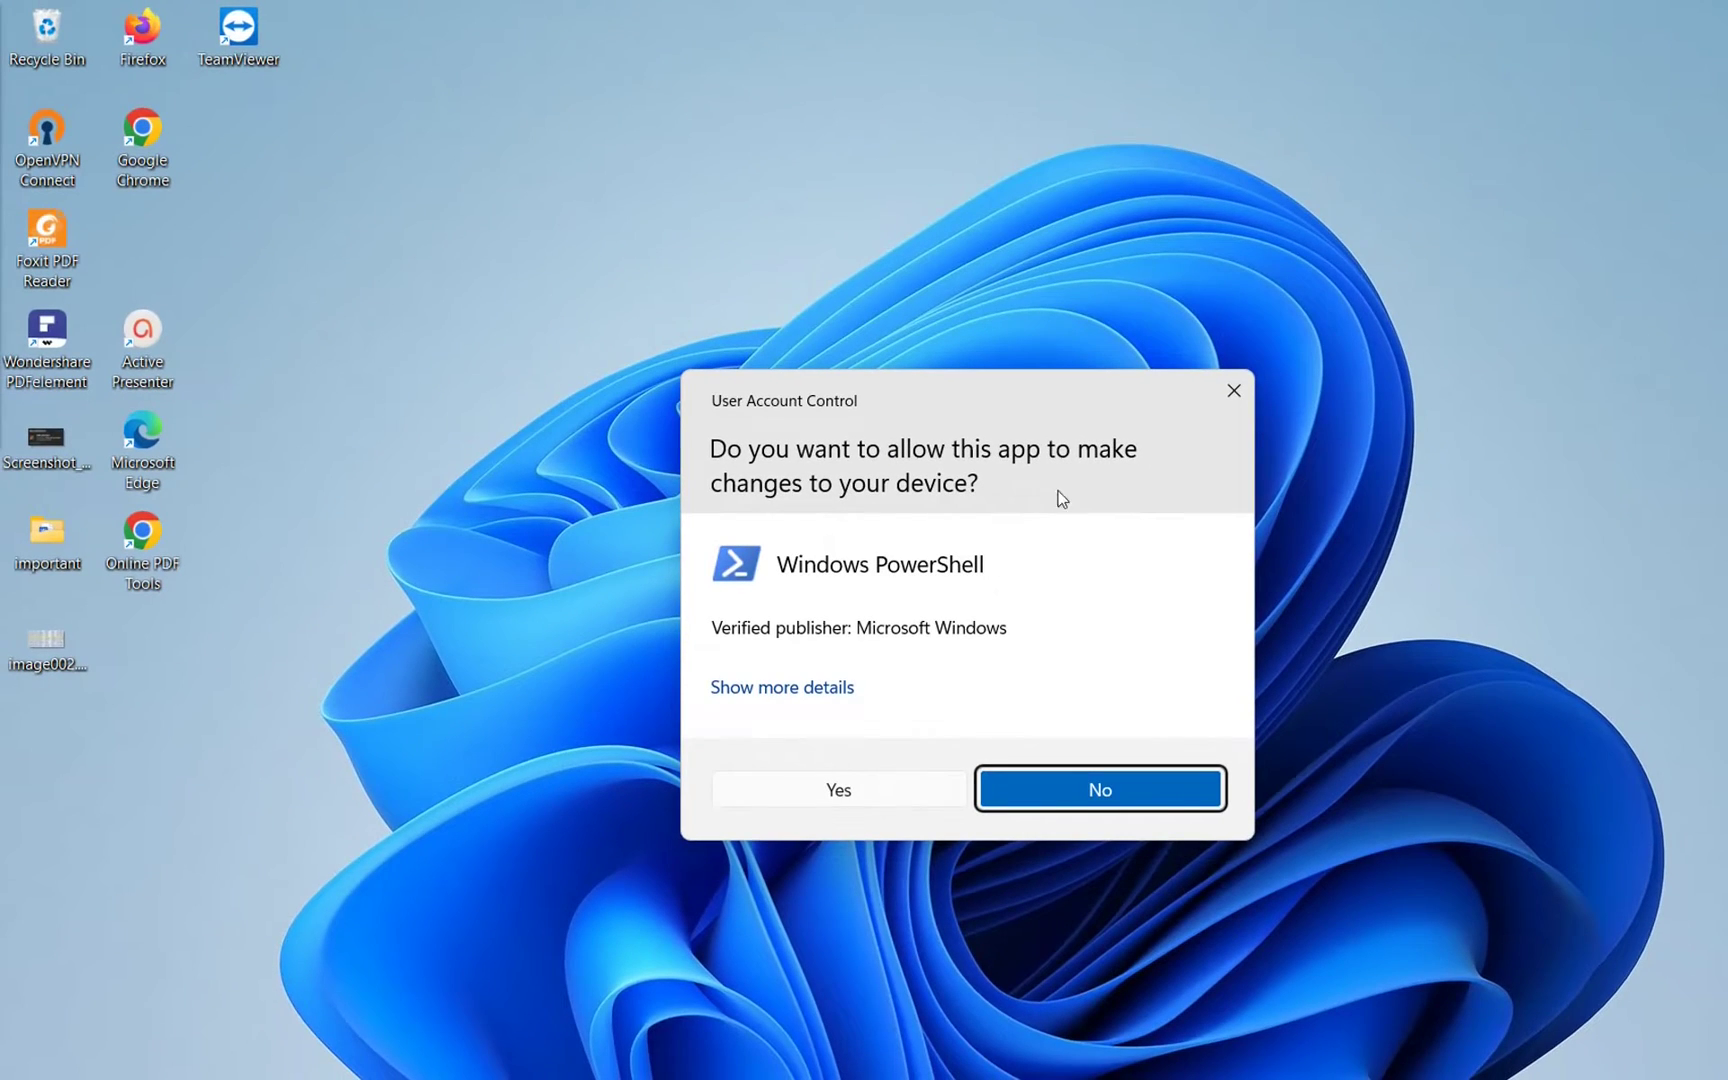
Approve the PowerShell admin prompt and copy the Get-appxpackage command from the Notepad notes
left_click(860, 788)
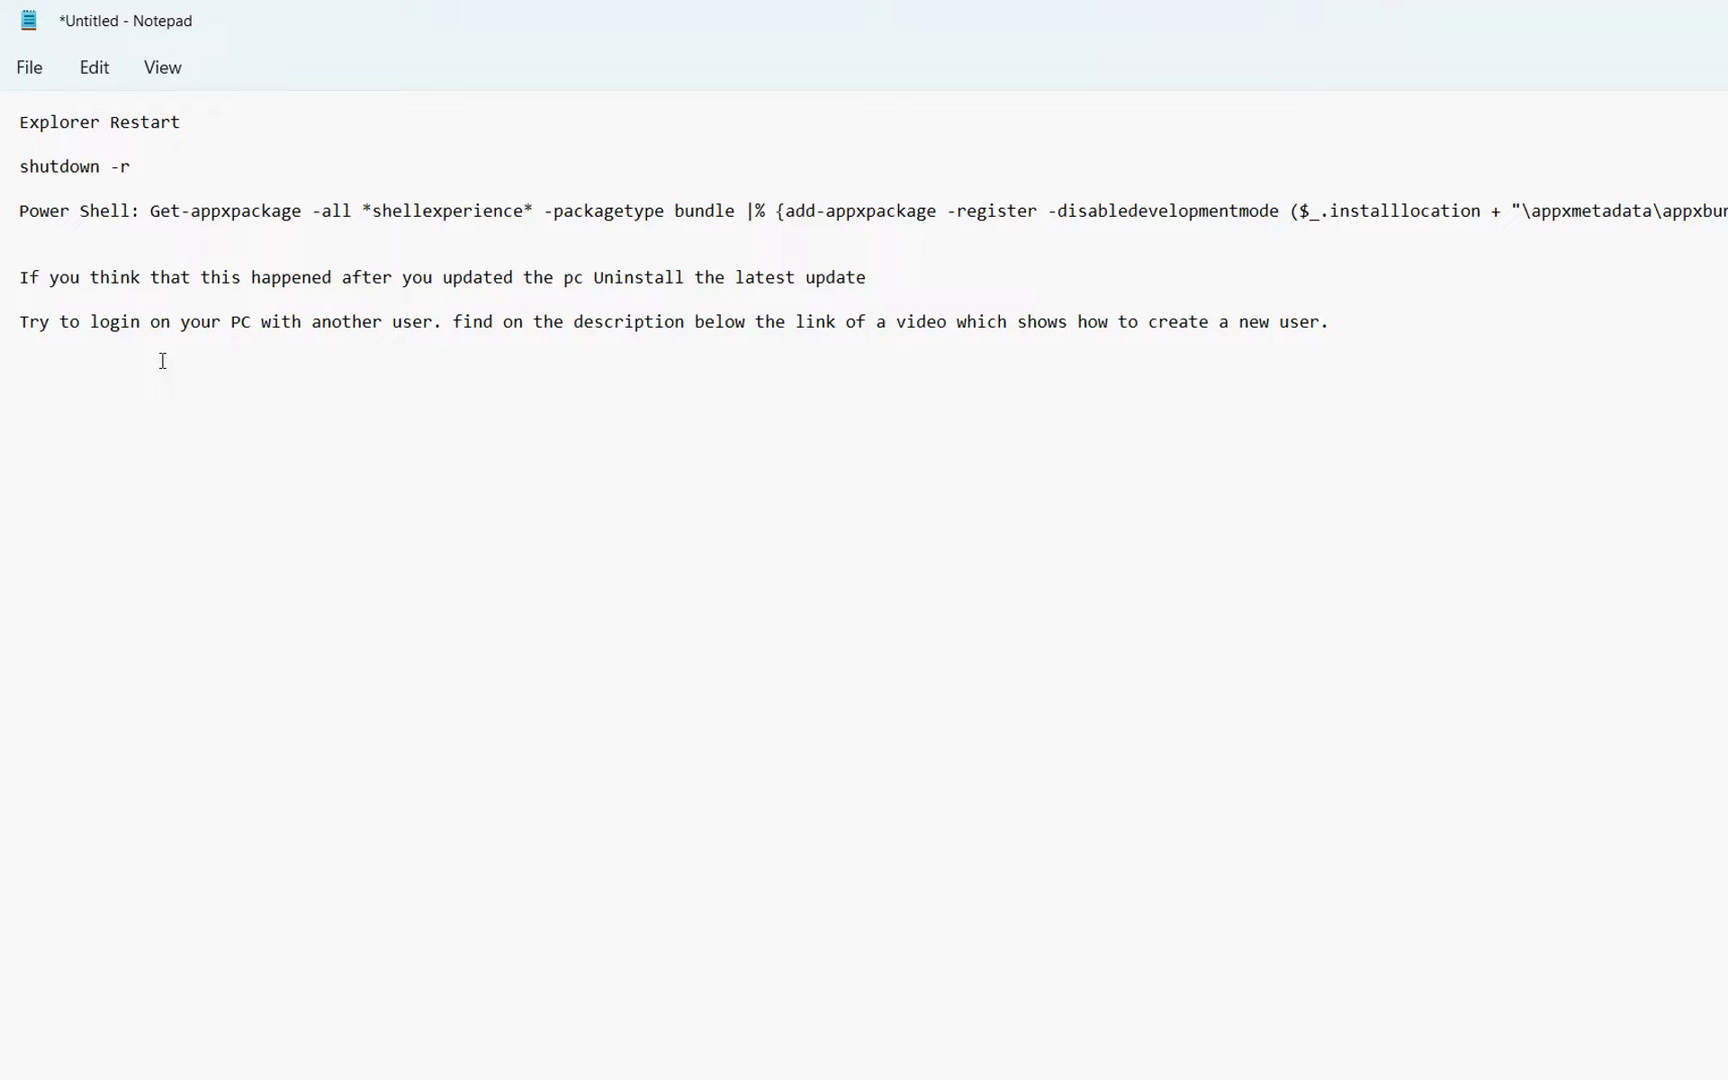
triple_click(2, 215)
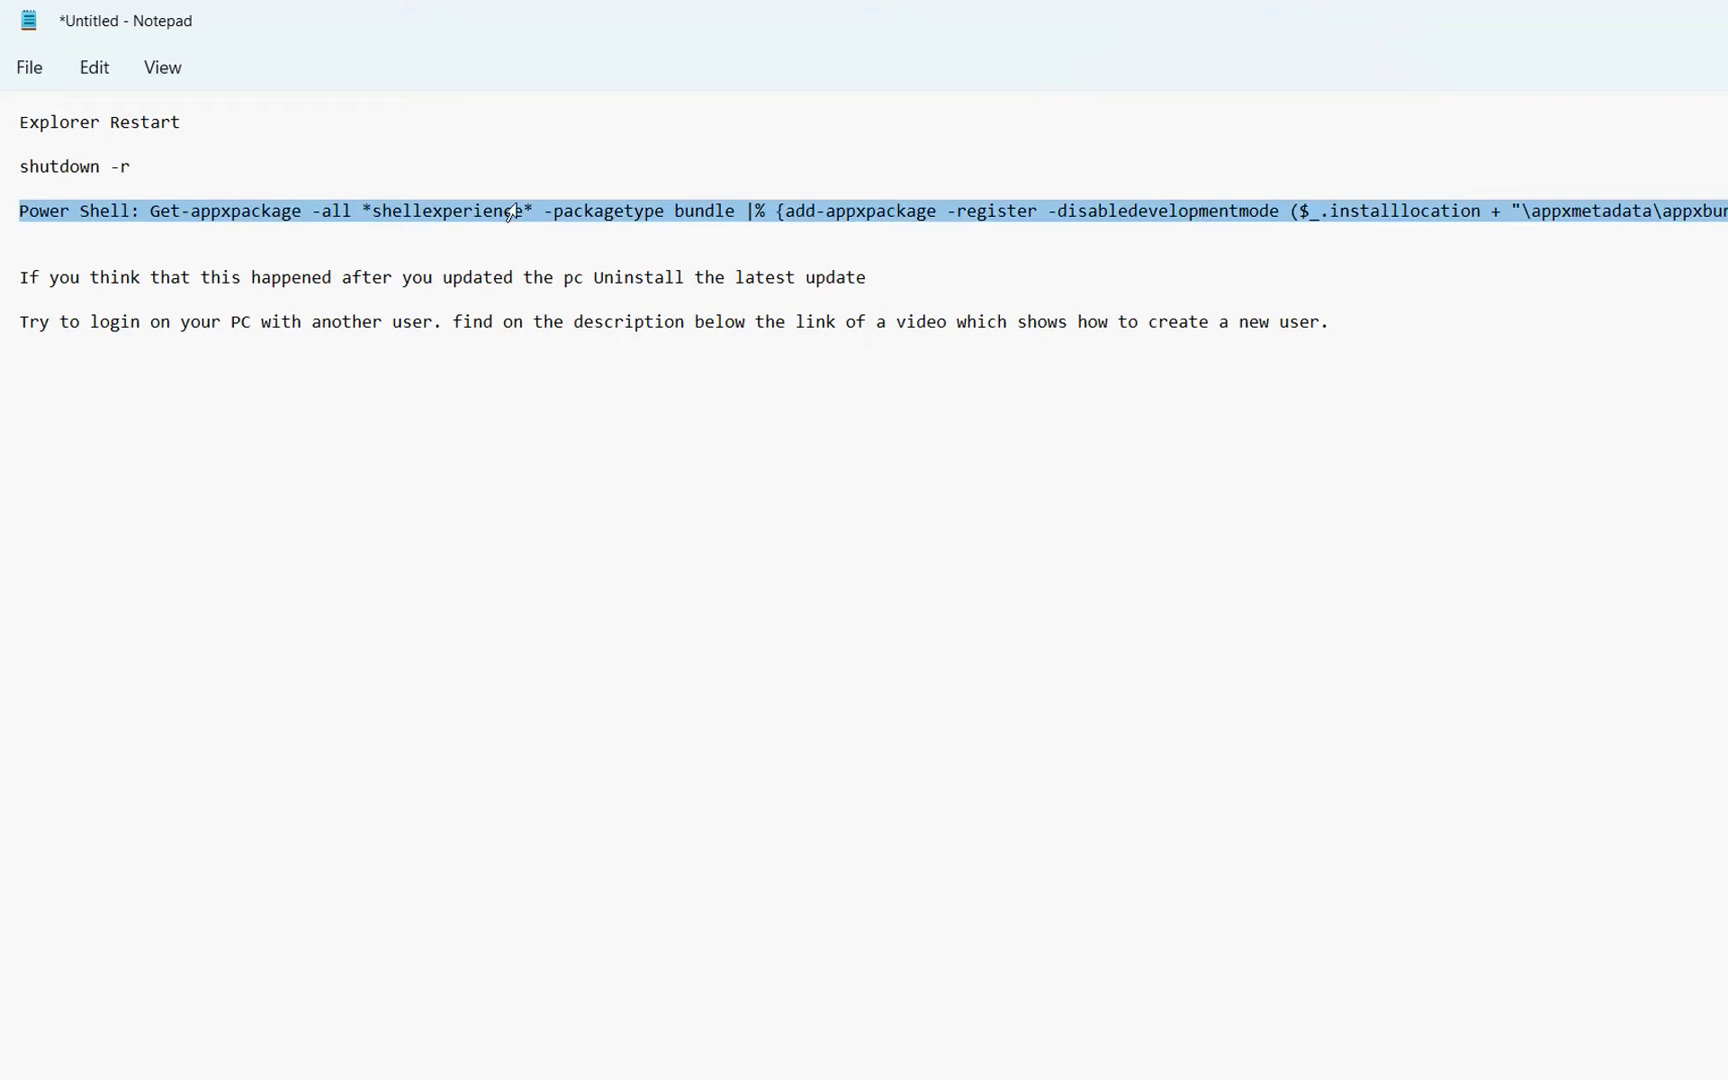
key("Right")
left_click(150, 211)
key("shift+End")
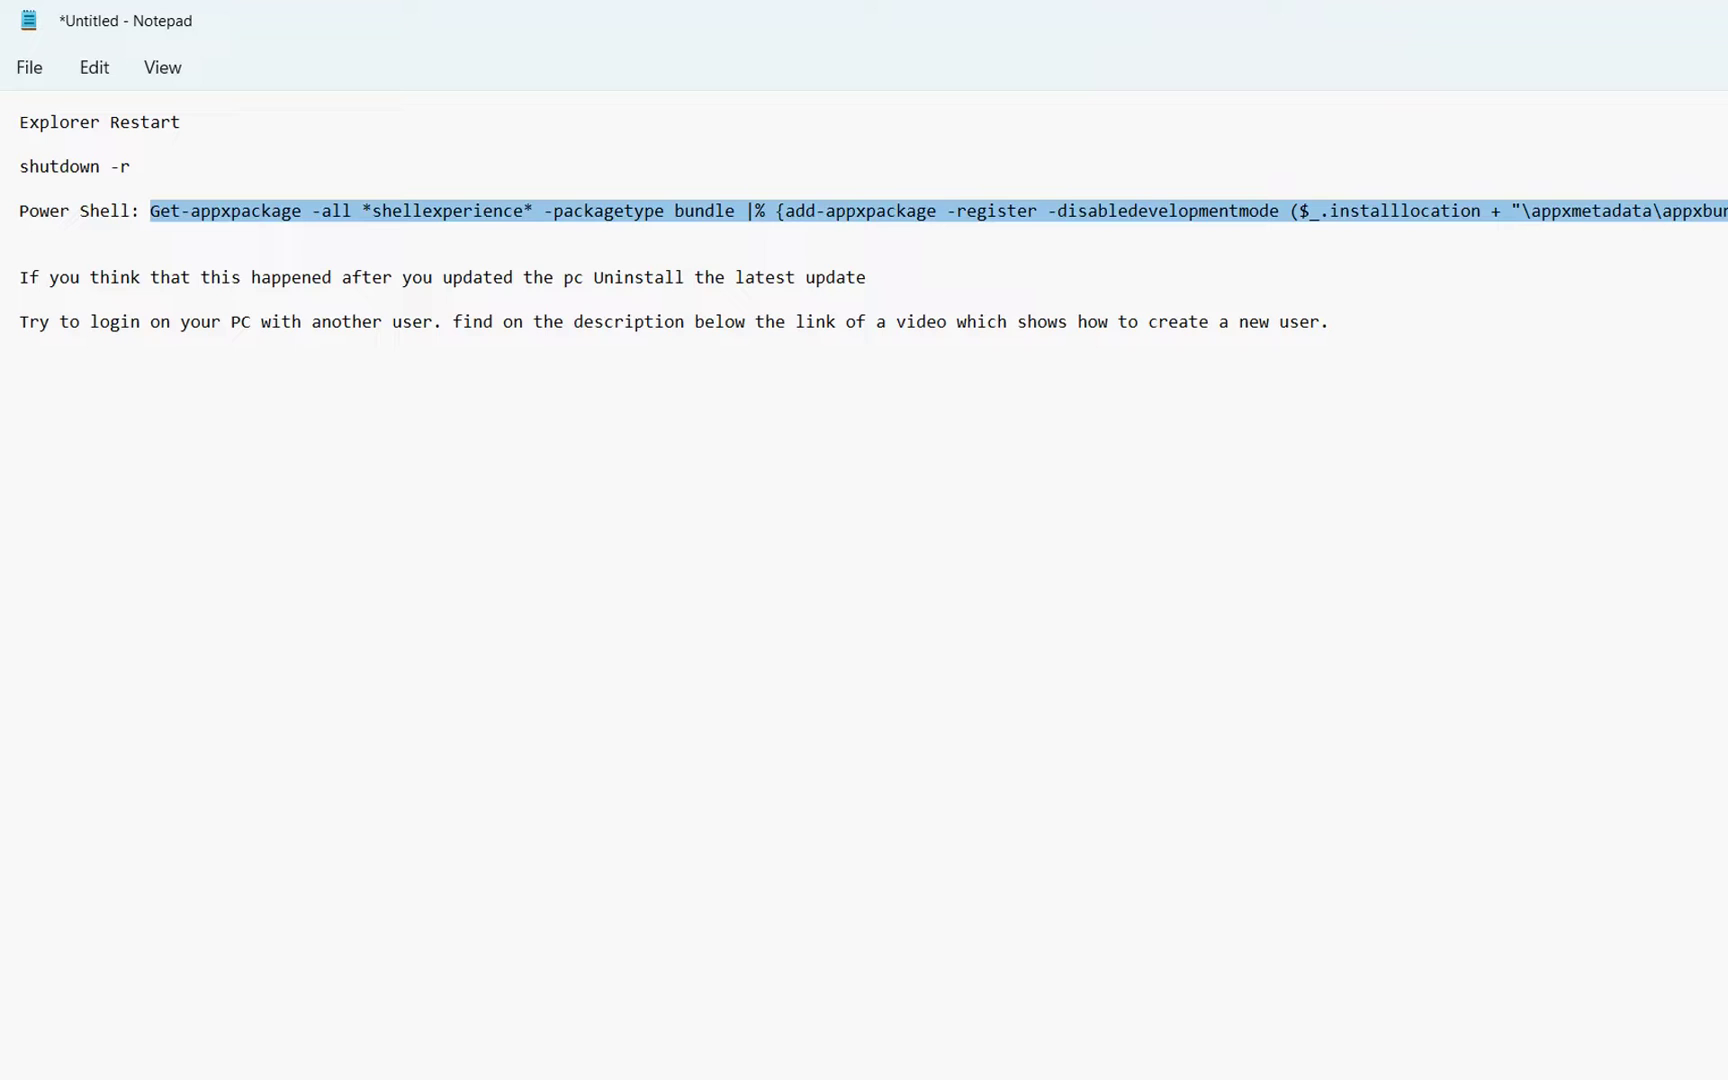
right_click(1712, 214)
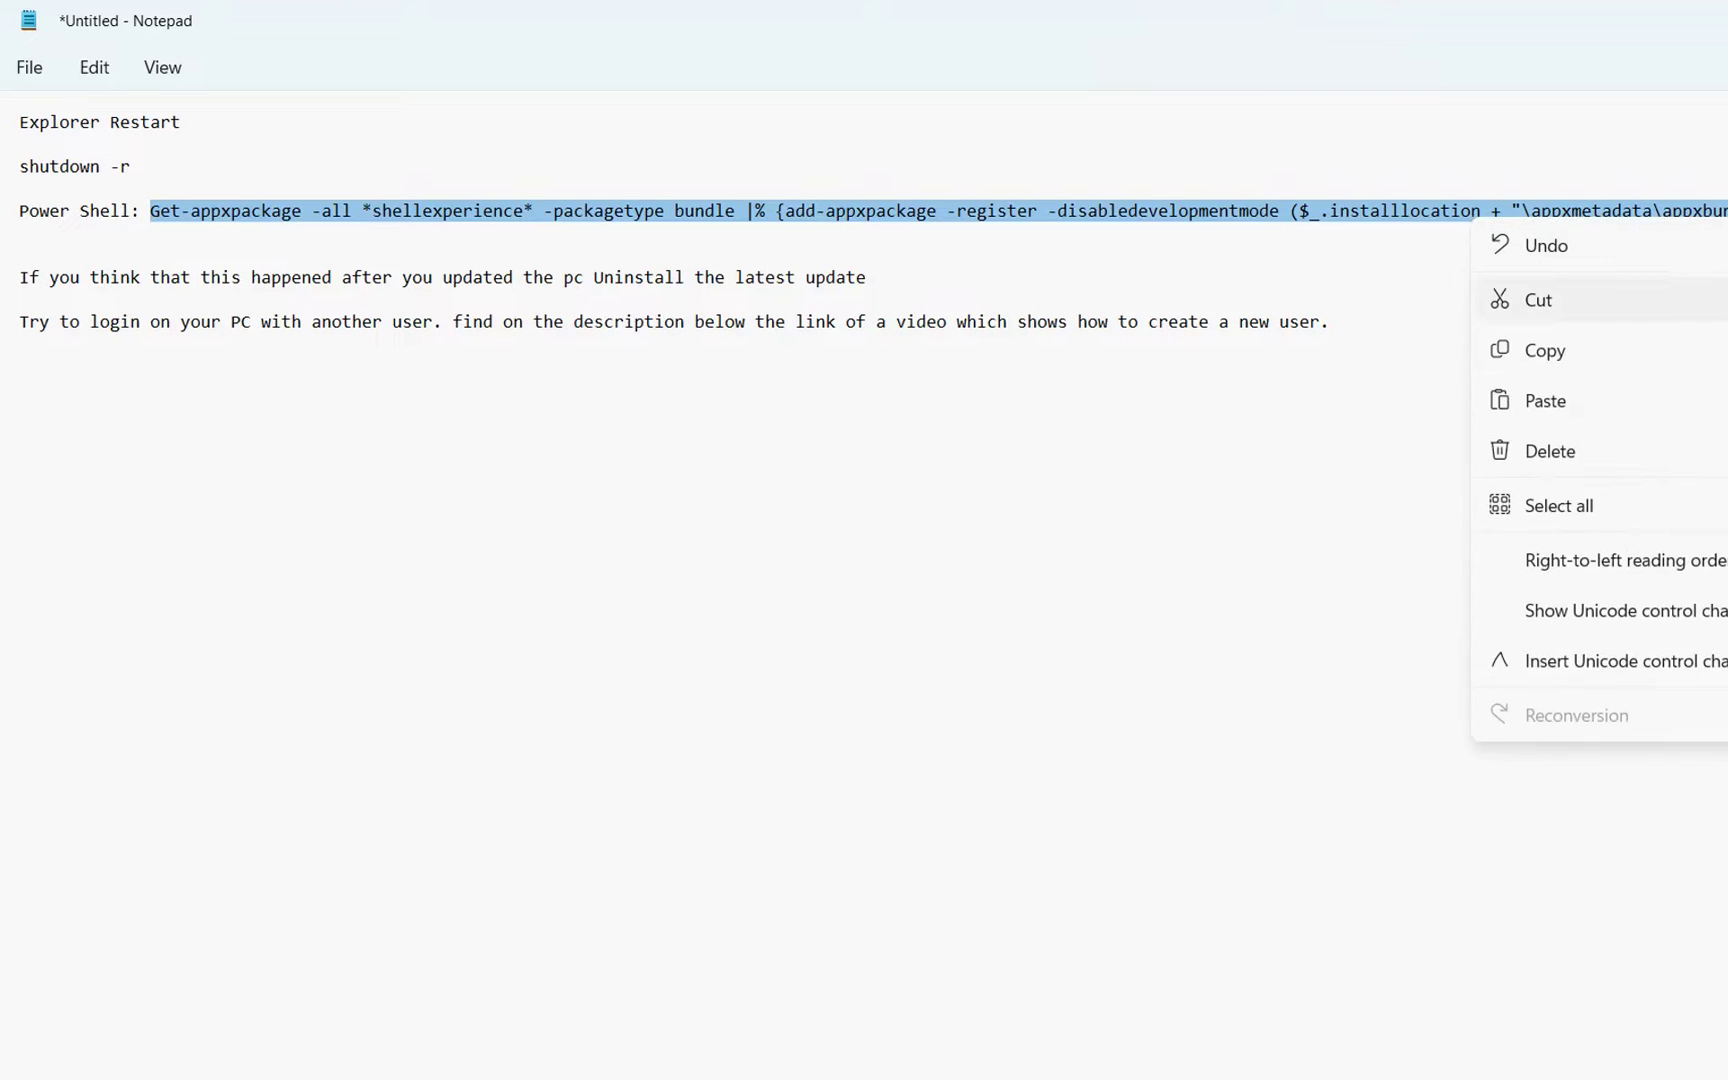
left_click(1713, 351)
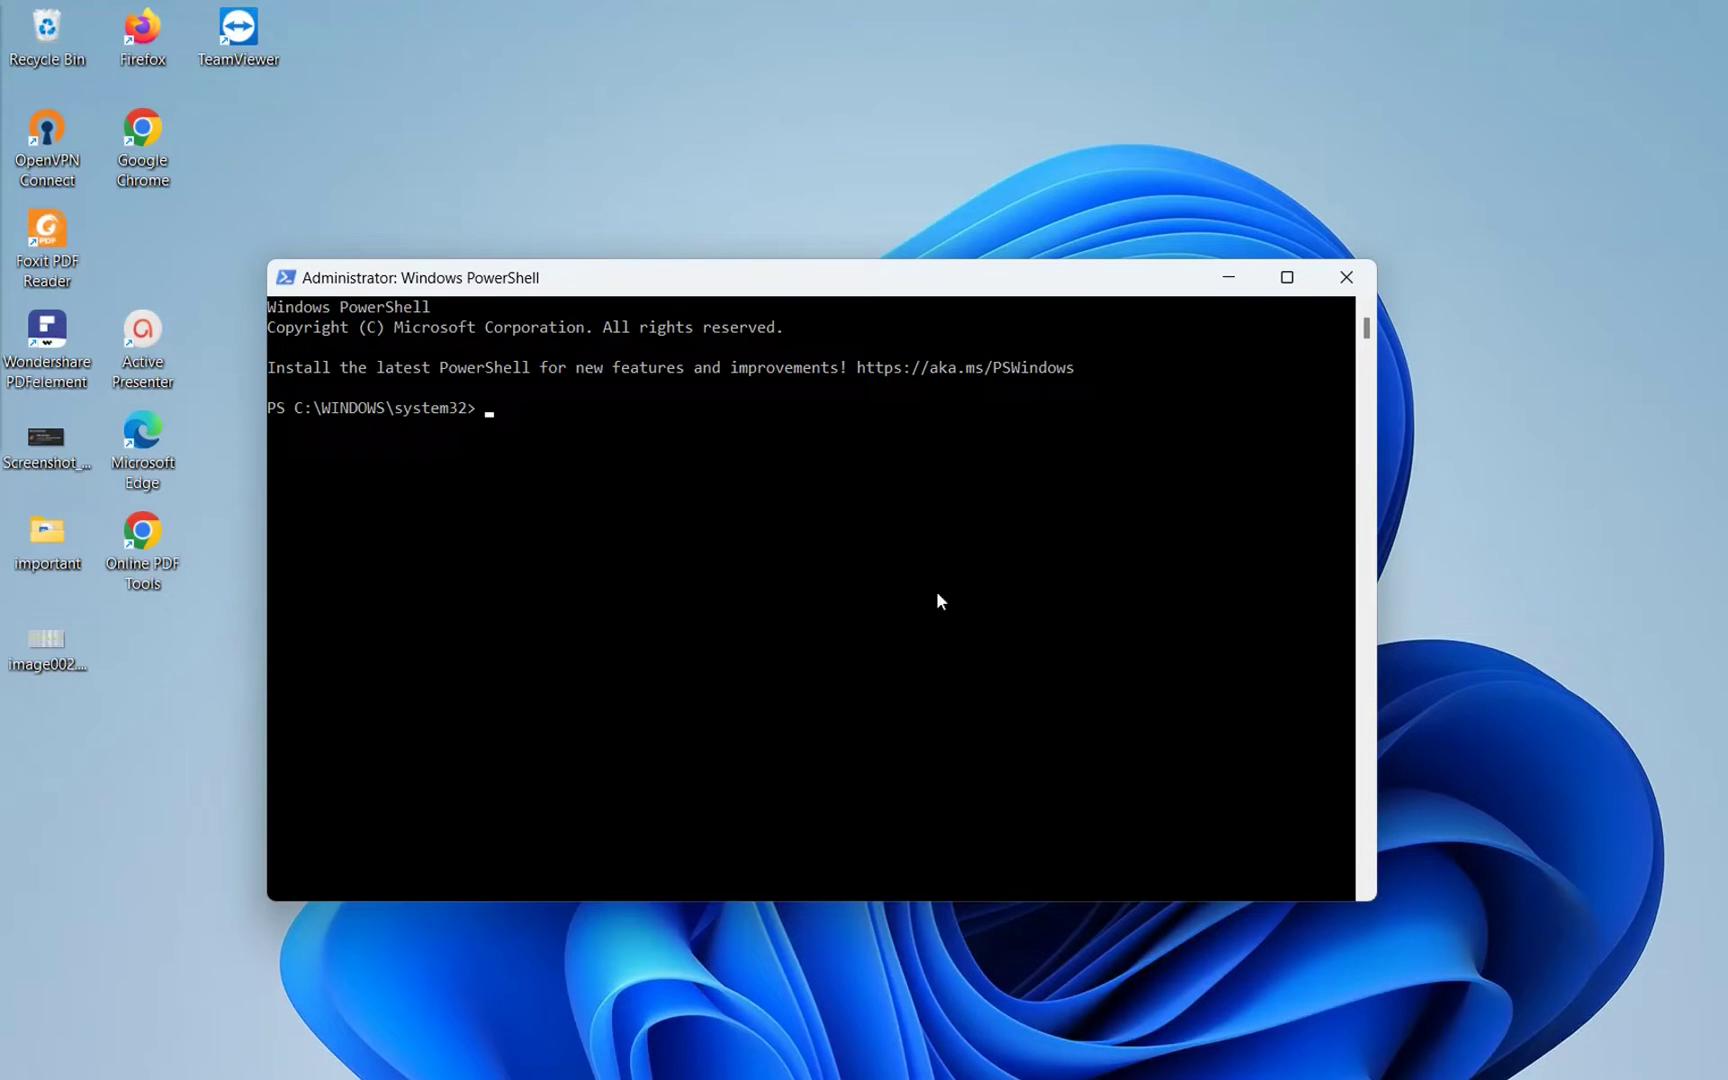
Paste and run the Get-appxpackage shellexperience command twice in PowerShell, then open Start to test it
right_click(549, 535)
key("Return")
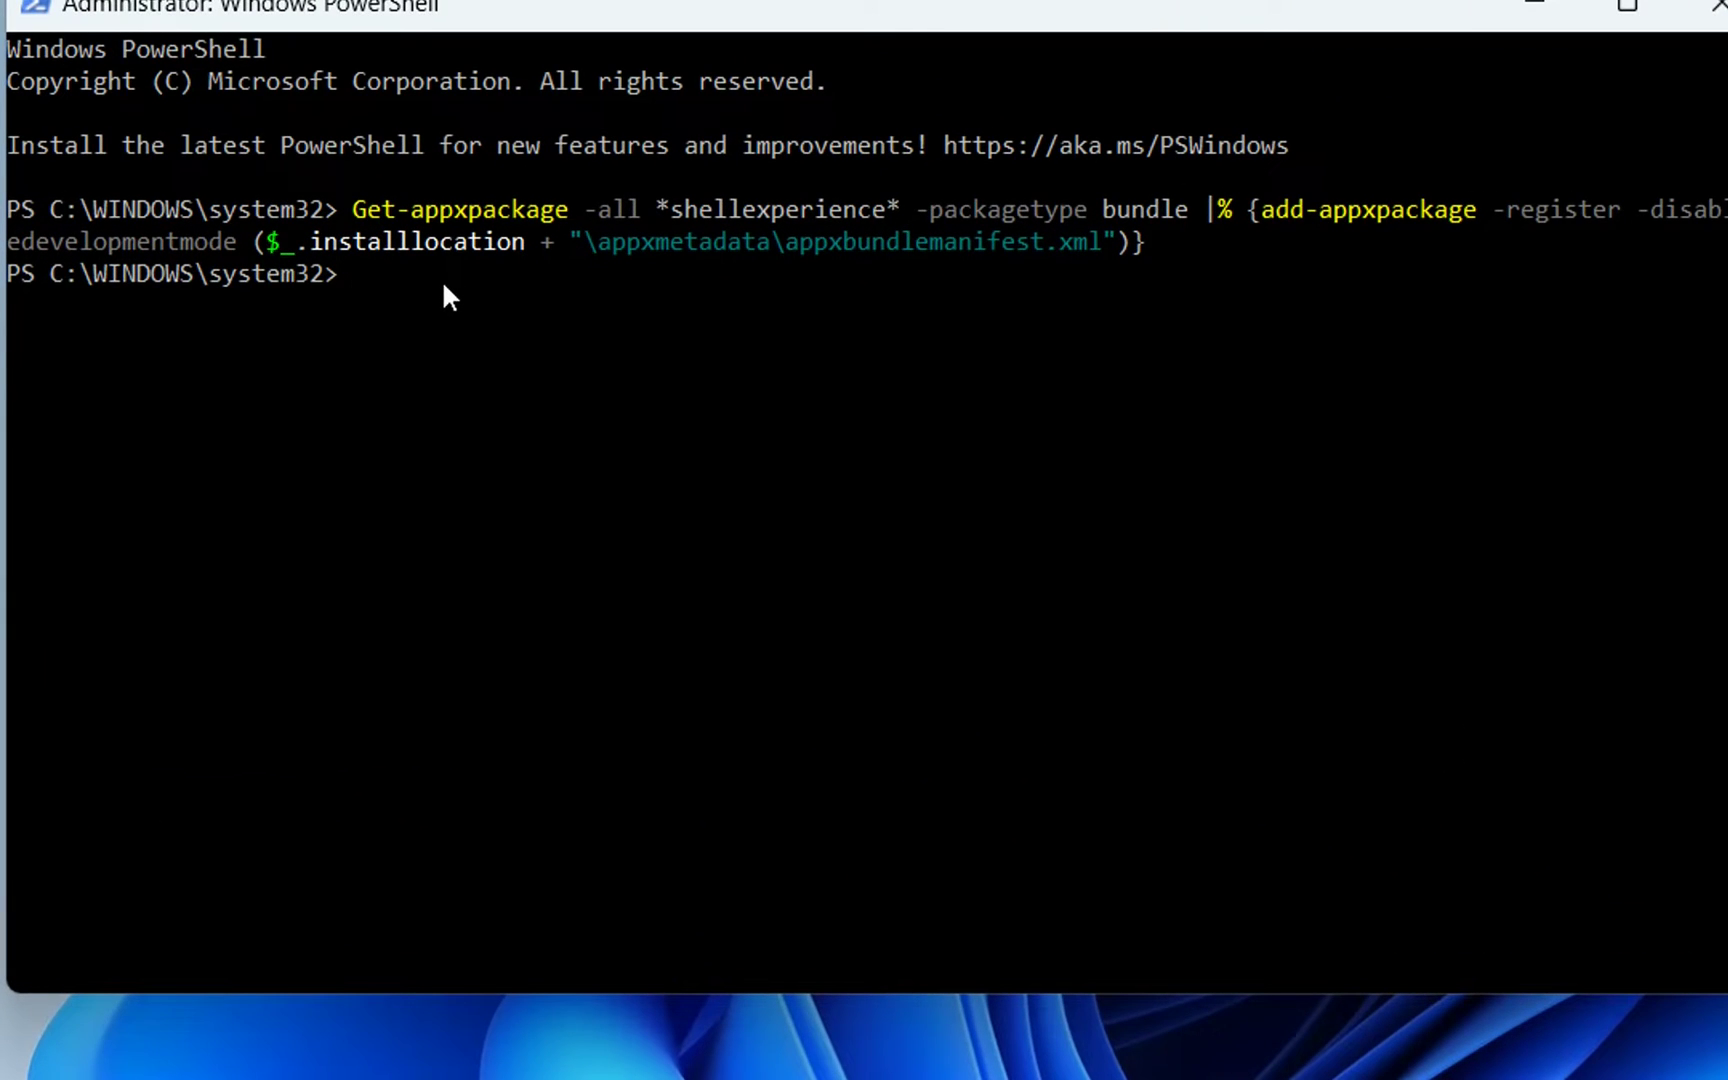
right_click(441, 279)
key("Return")
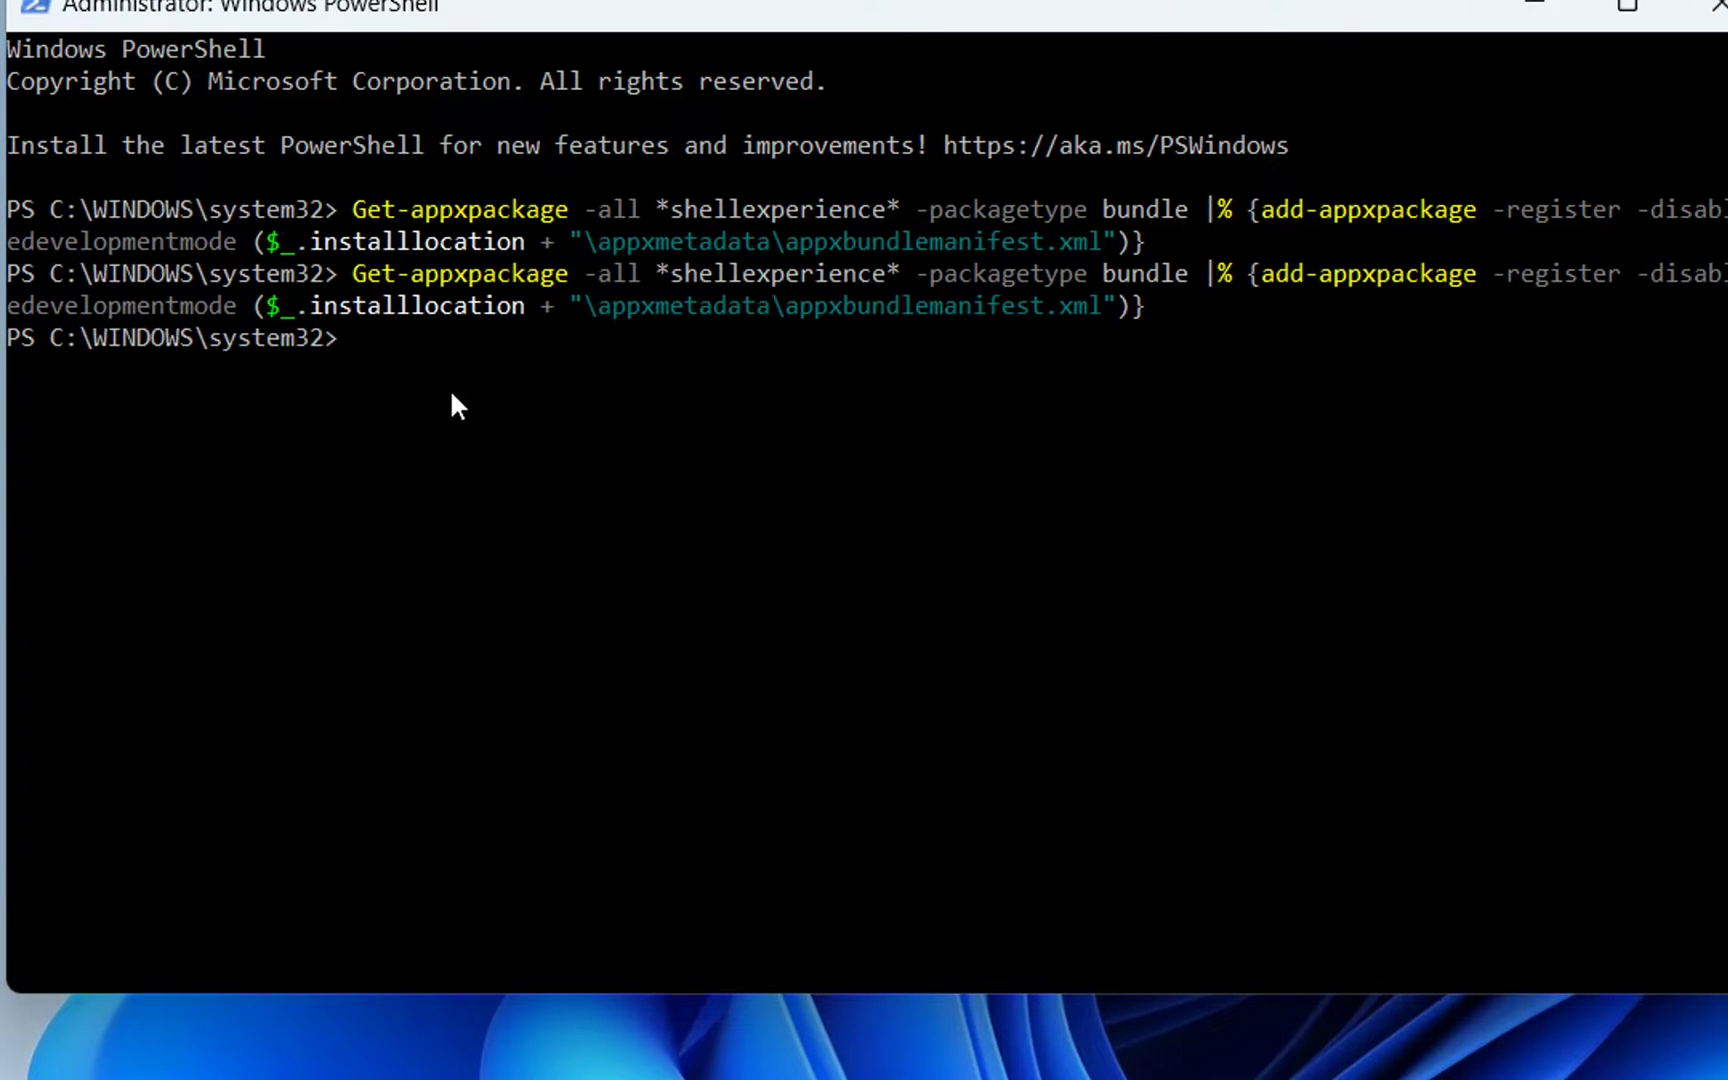
key("Return")
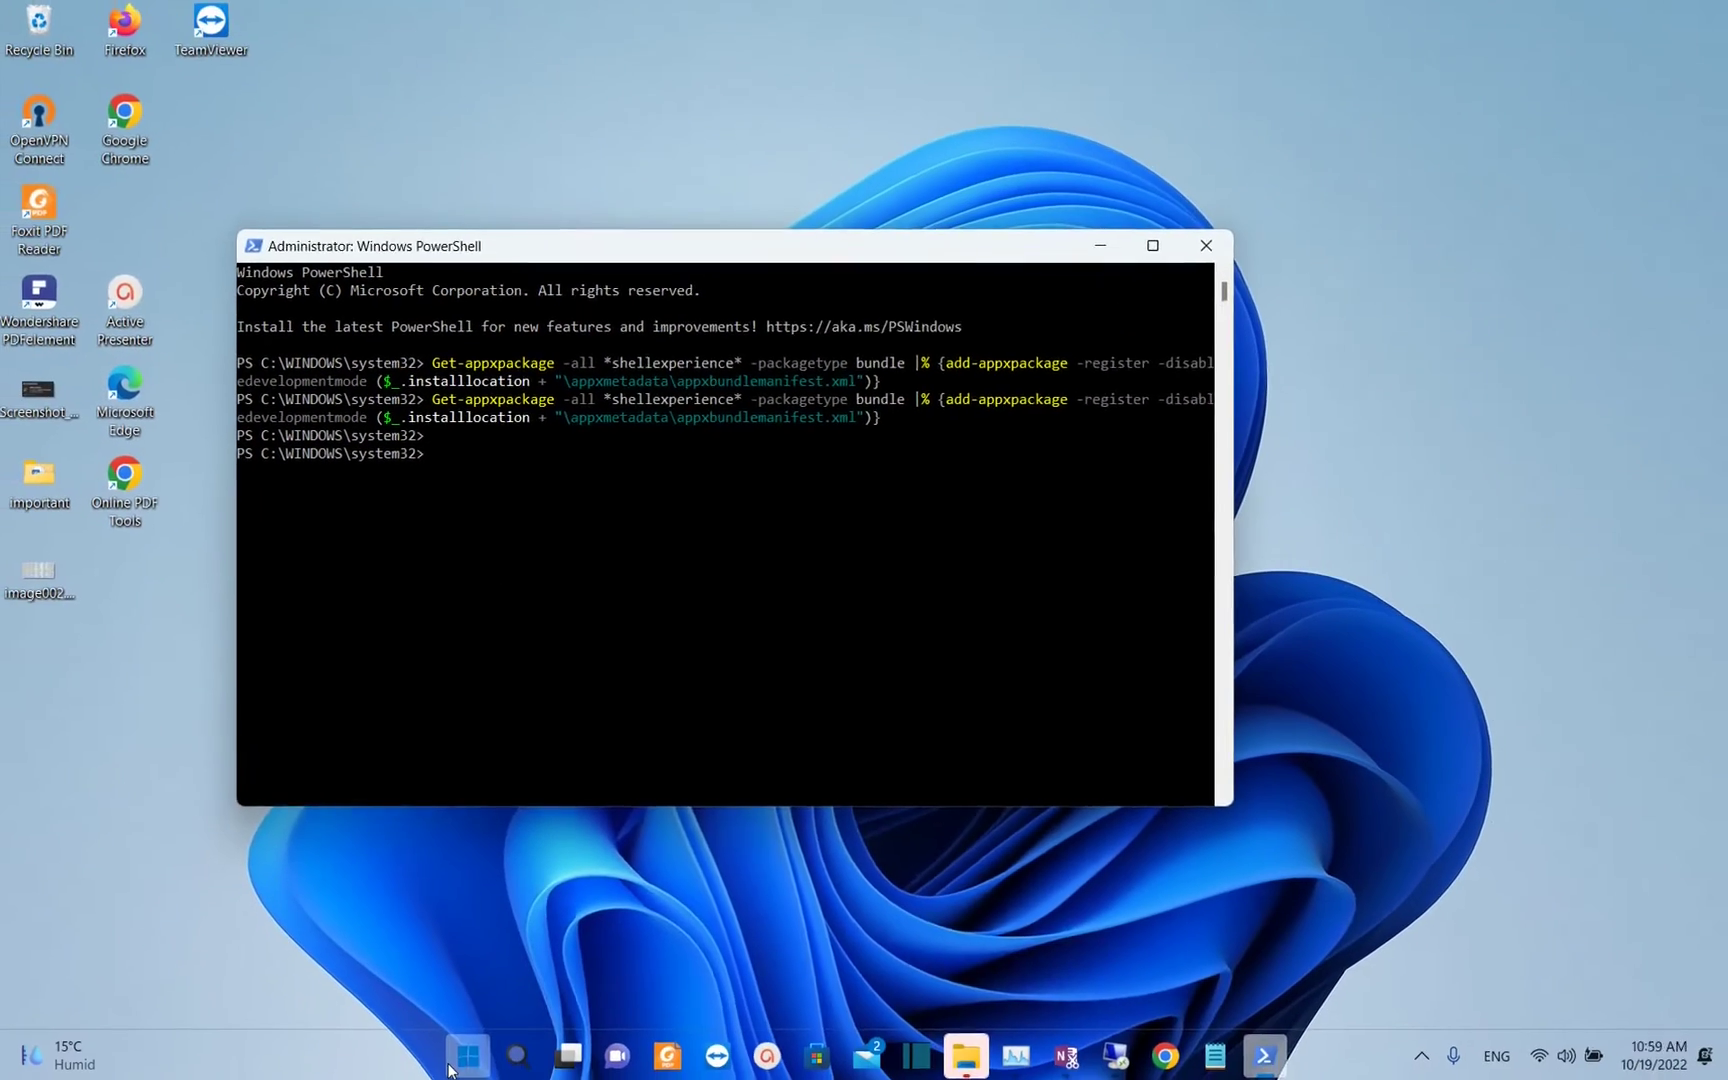
left_click(462, 1055)
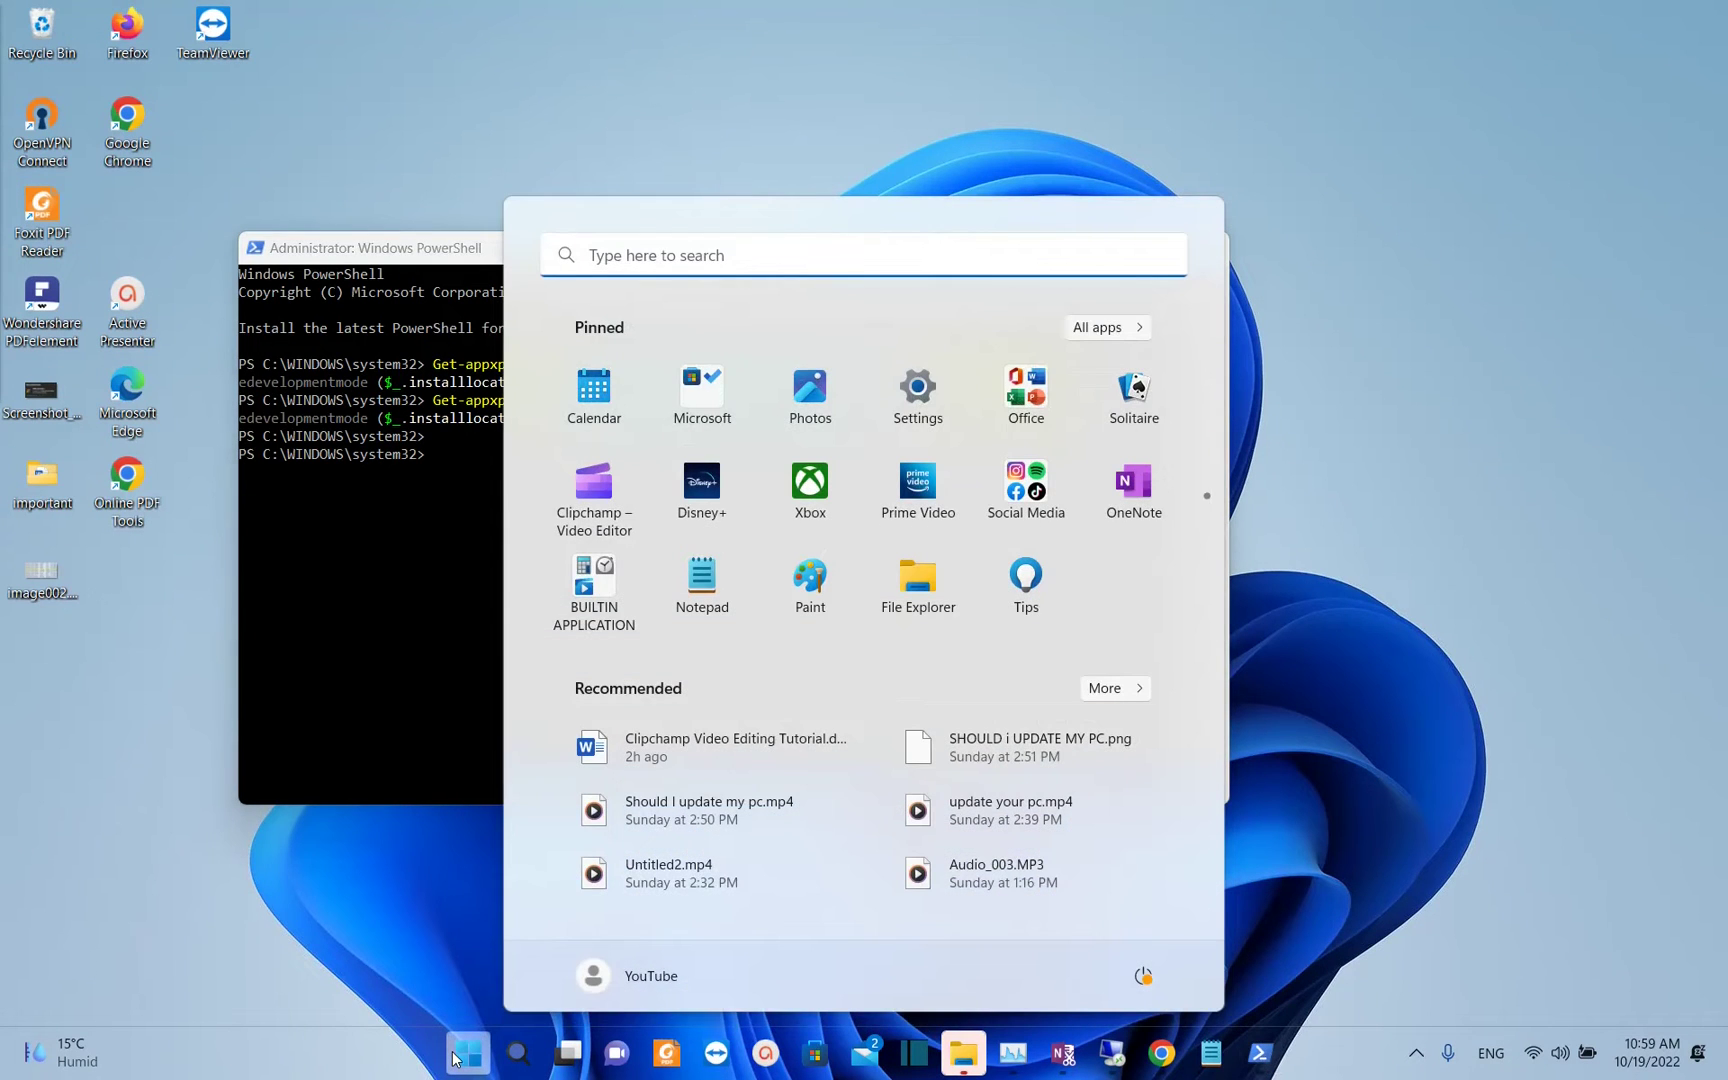
Close the Start menu, then reopen it to confirm it still works
left_click(454, 1058)
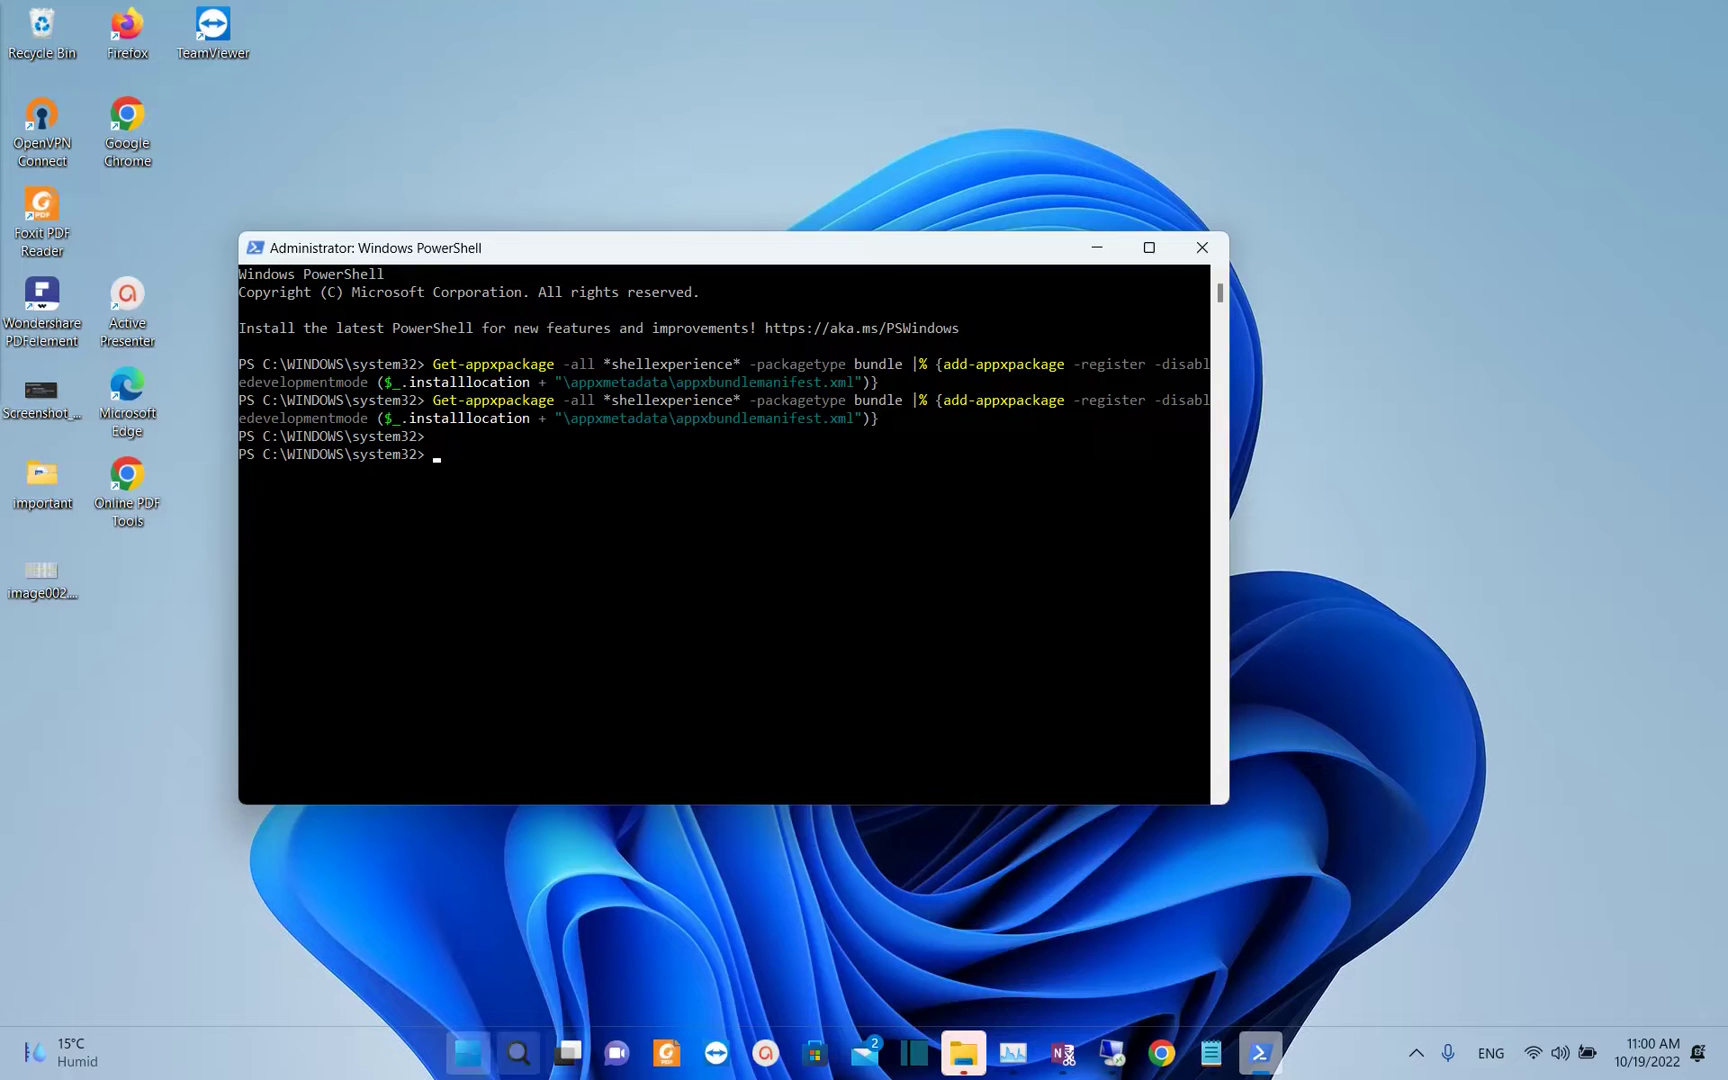
left_click(466, 1054)
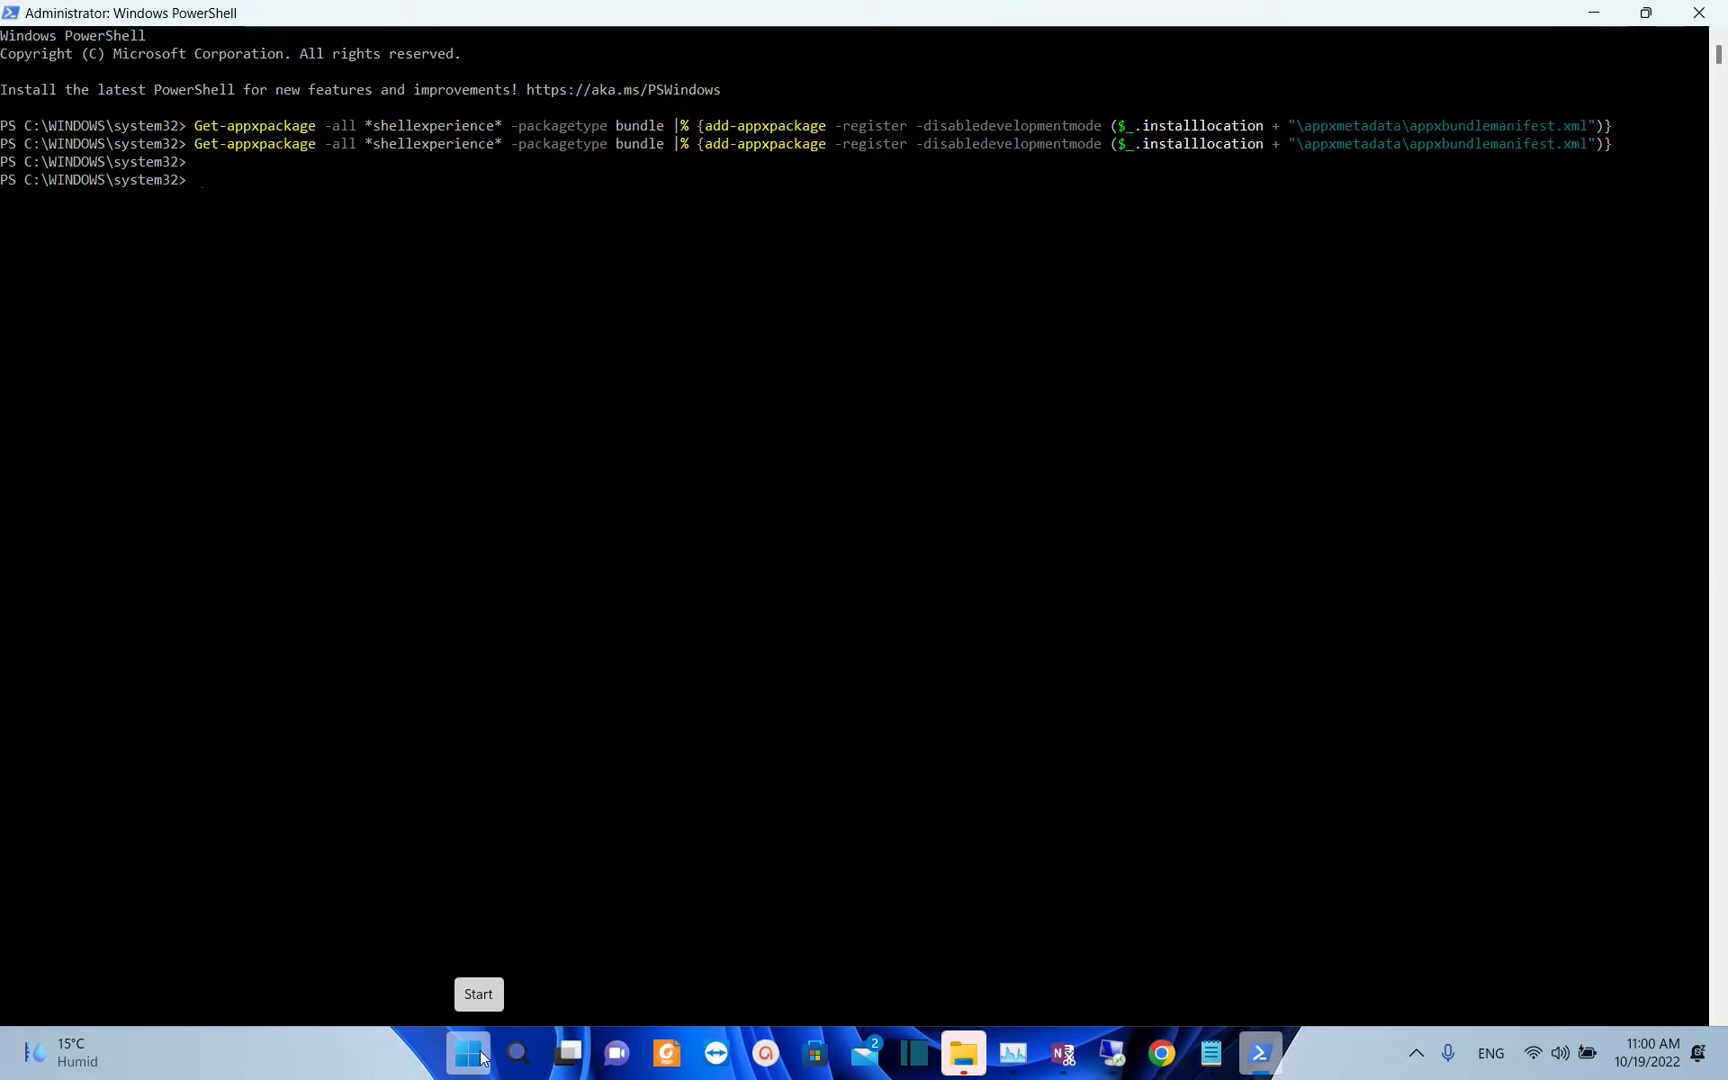
Launch Settings through a 'sett' search and go to the Windows Update page
left_click(517, 1052)
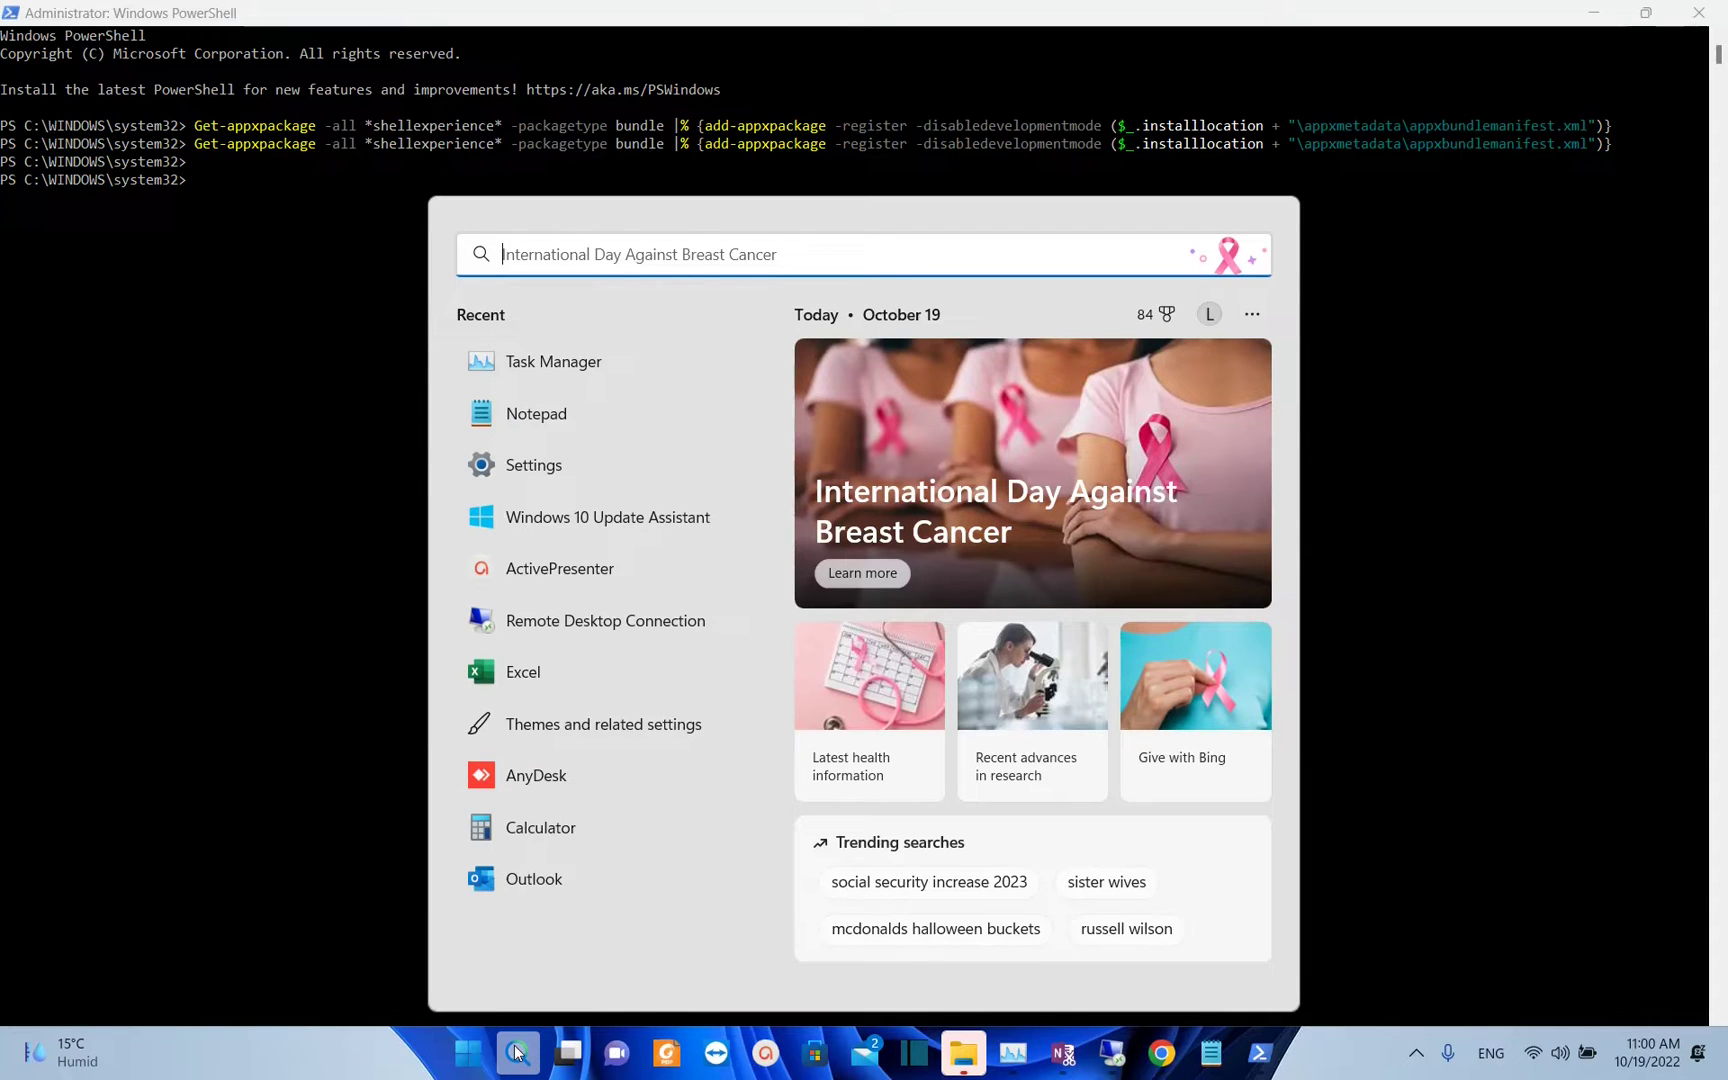
type("sett")
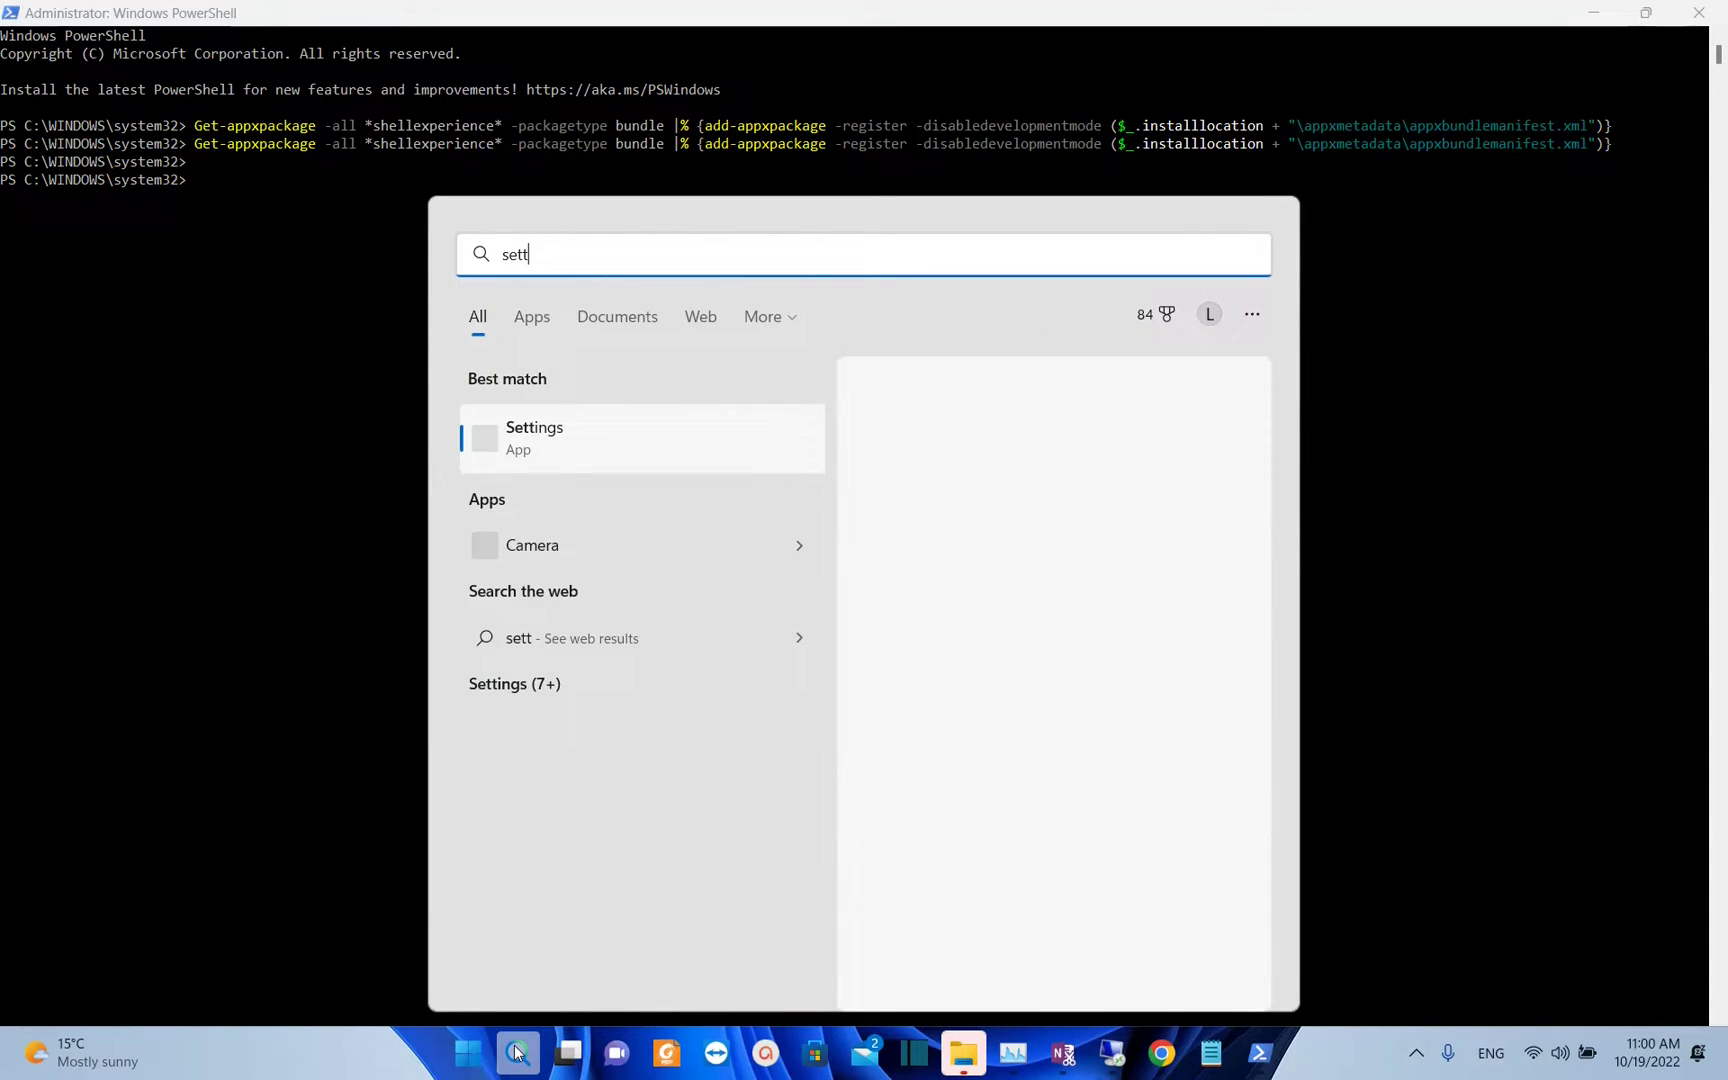
left_click(529, 432)
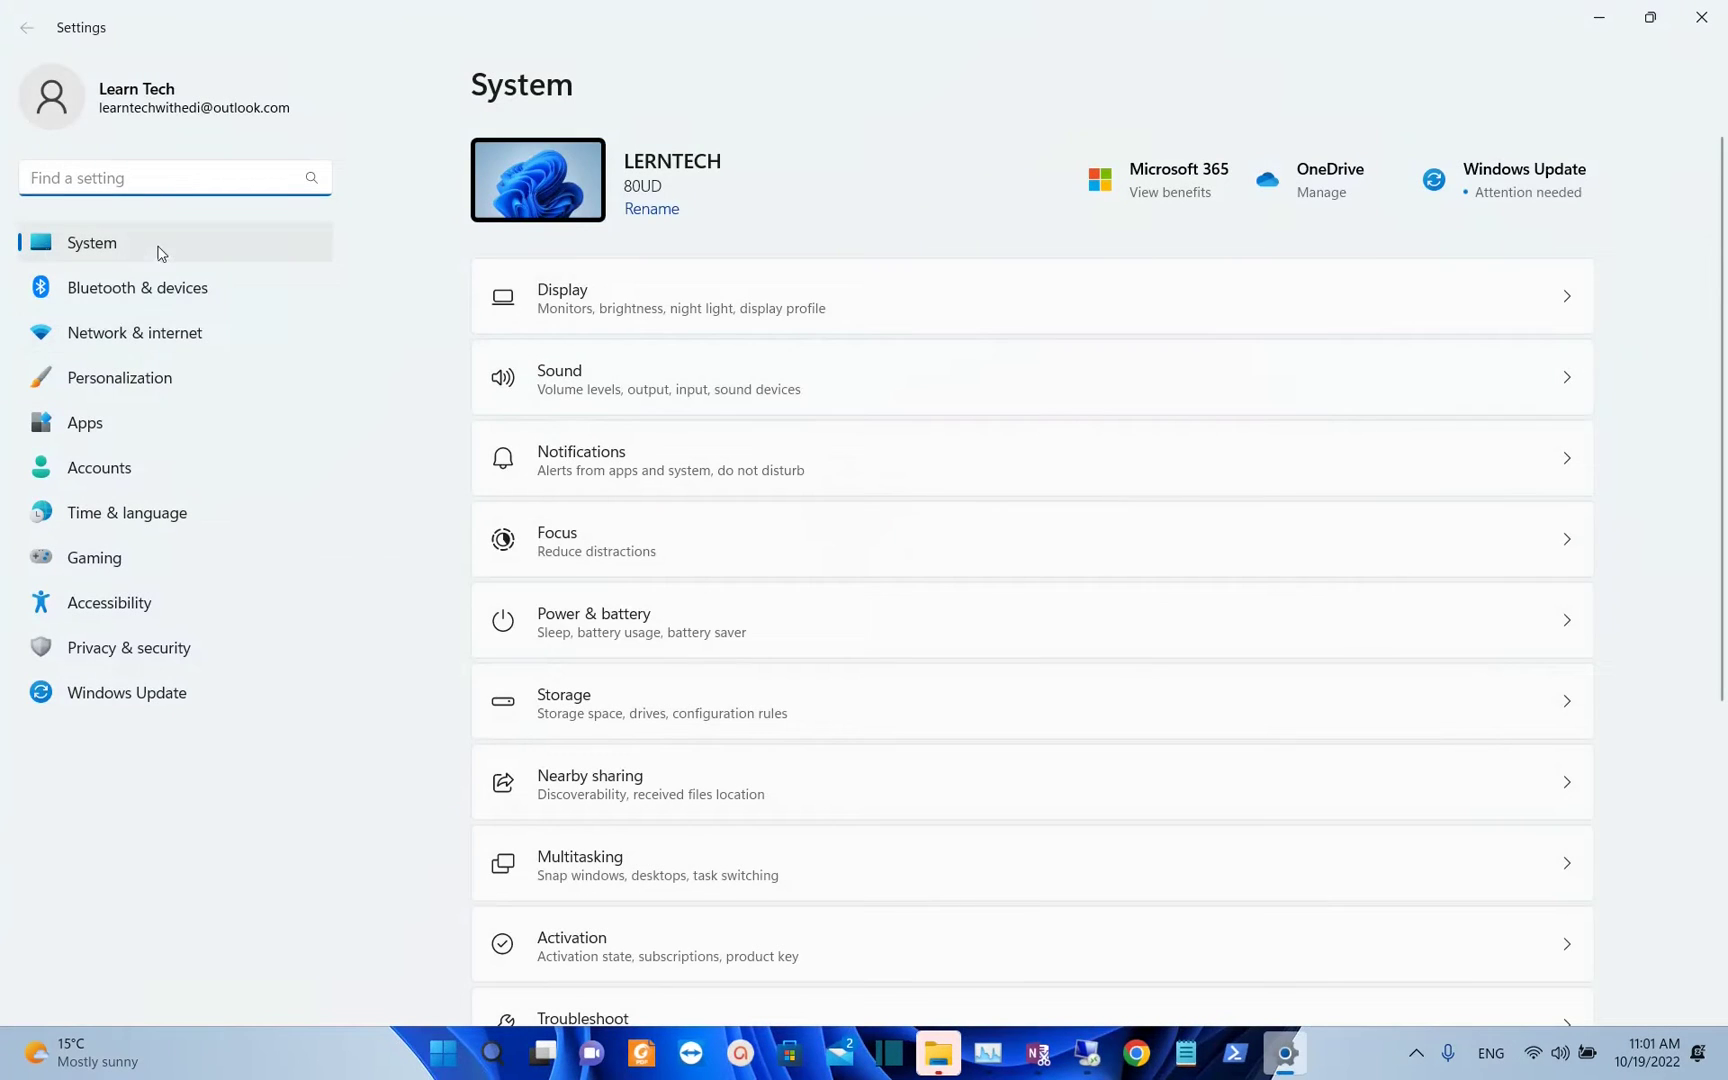
left_click(115, 708)
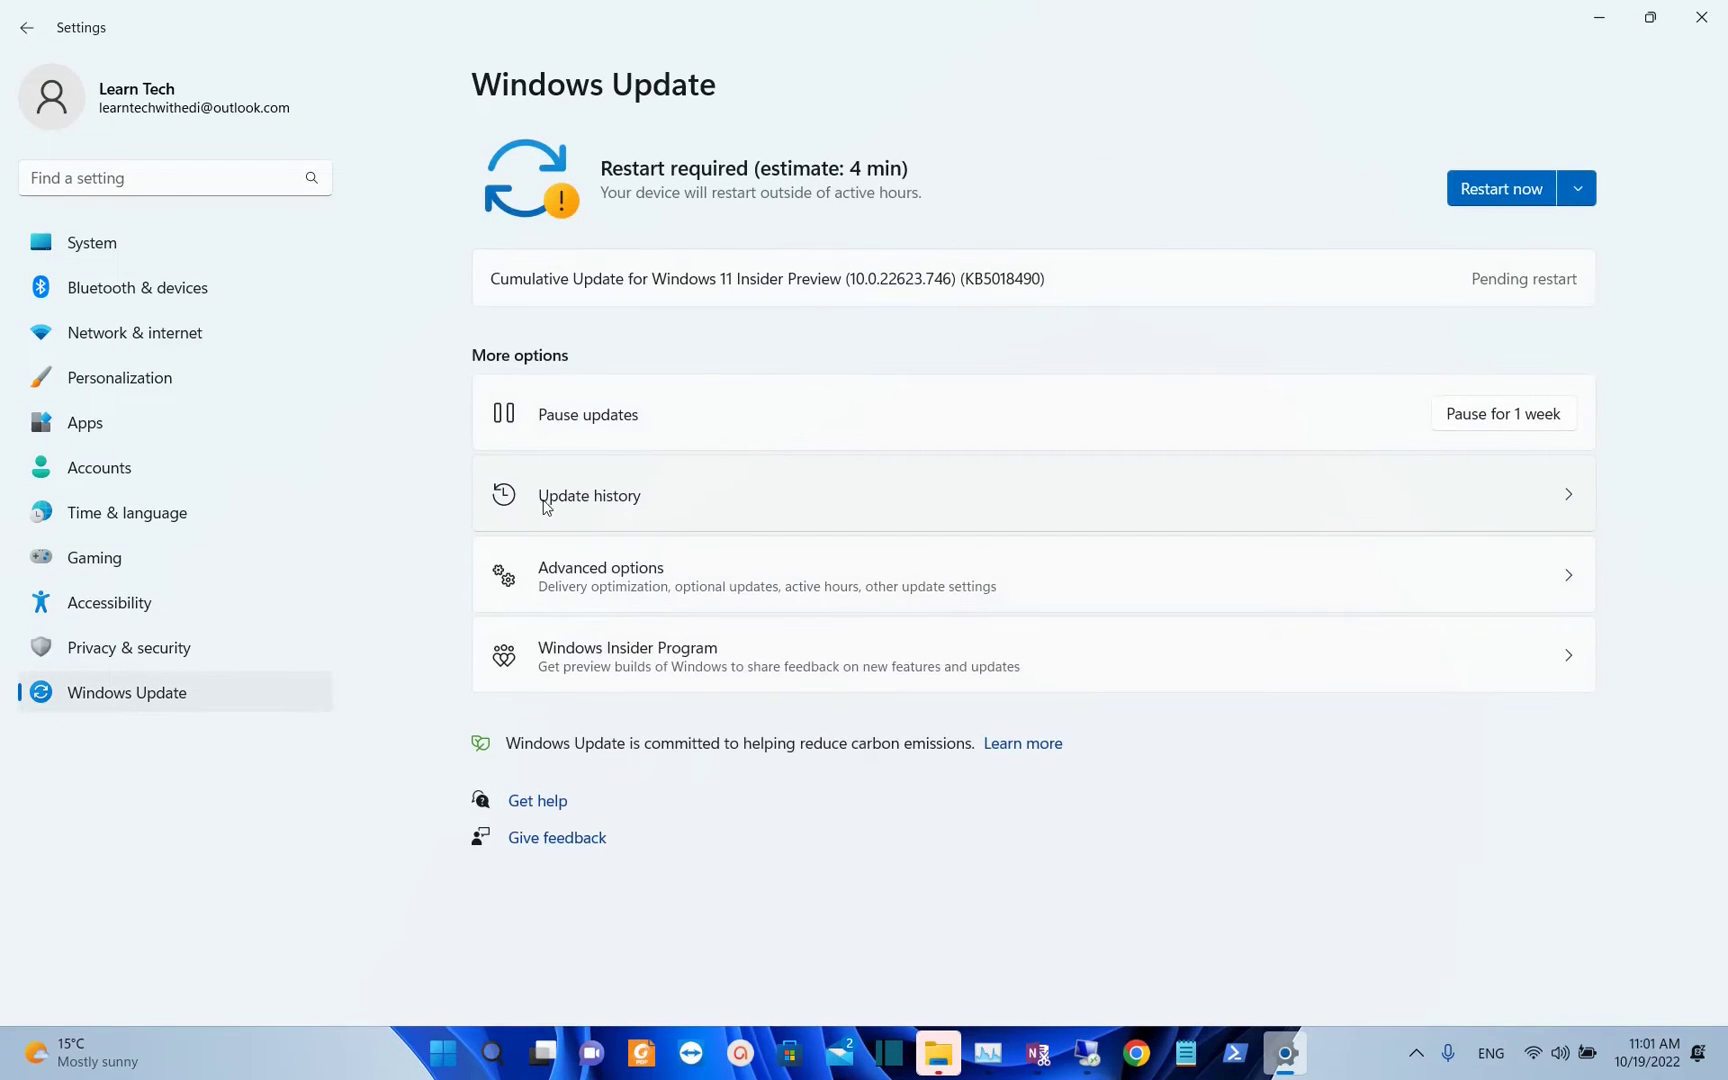
Open the Uninstall updates list from Update history and cancel uninstalling KB5017271
left_click(622, 499)
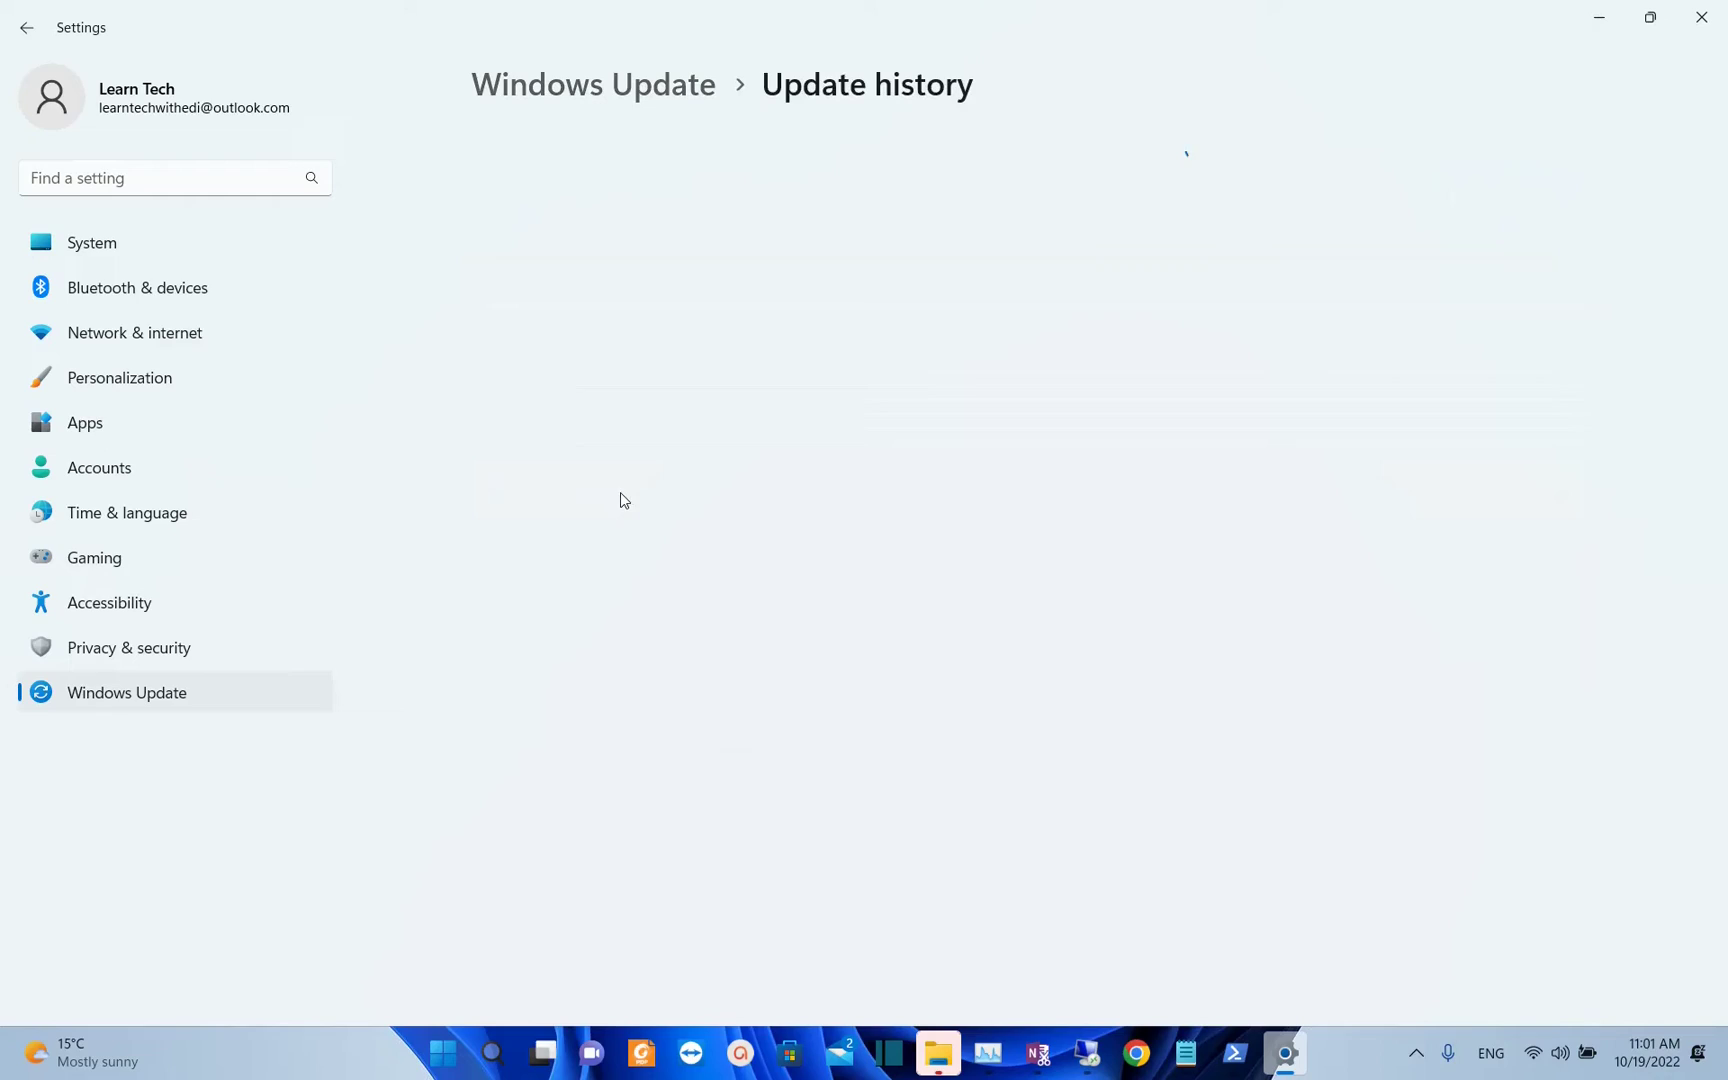
scroll(735, 463, "down", 5)
scroll(735, 463, "down", 20)
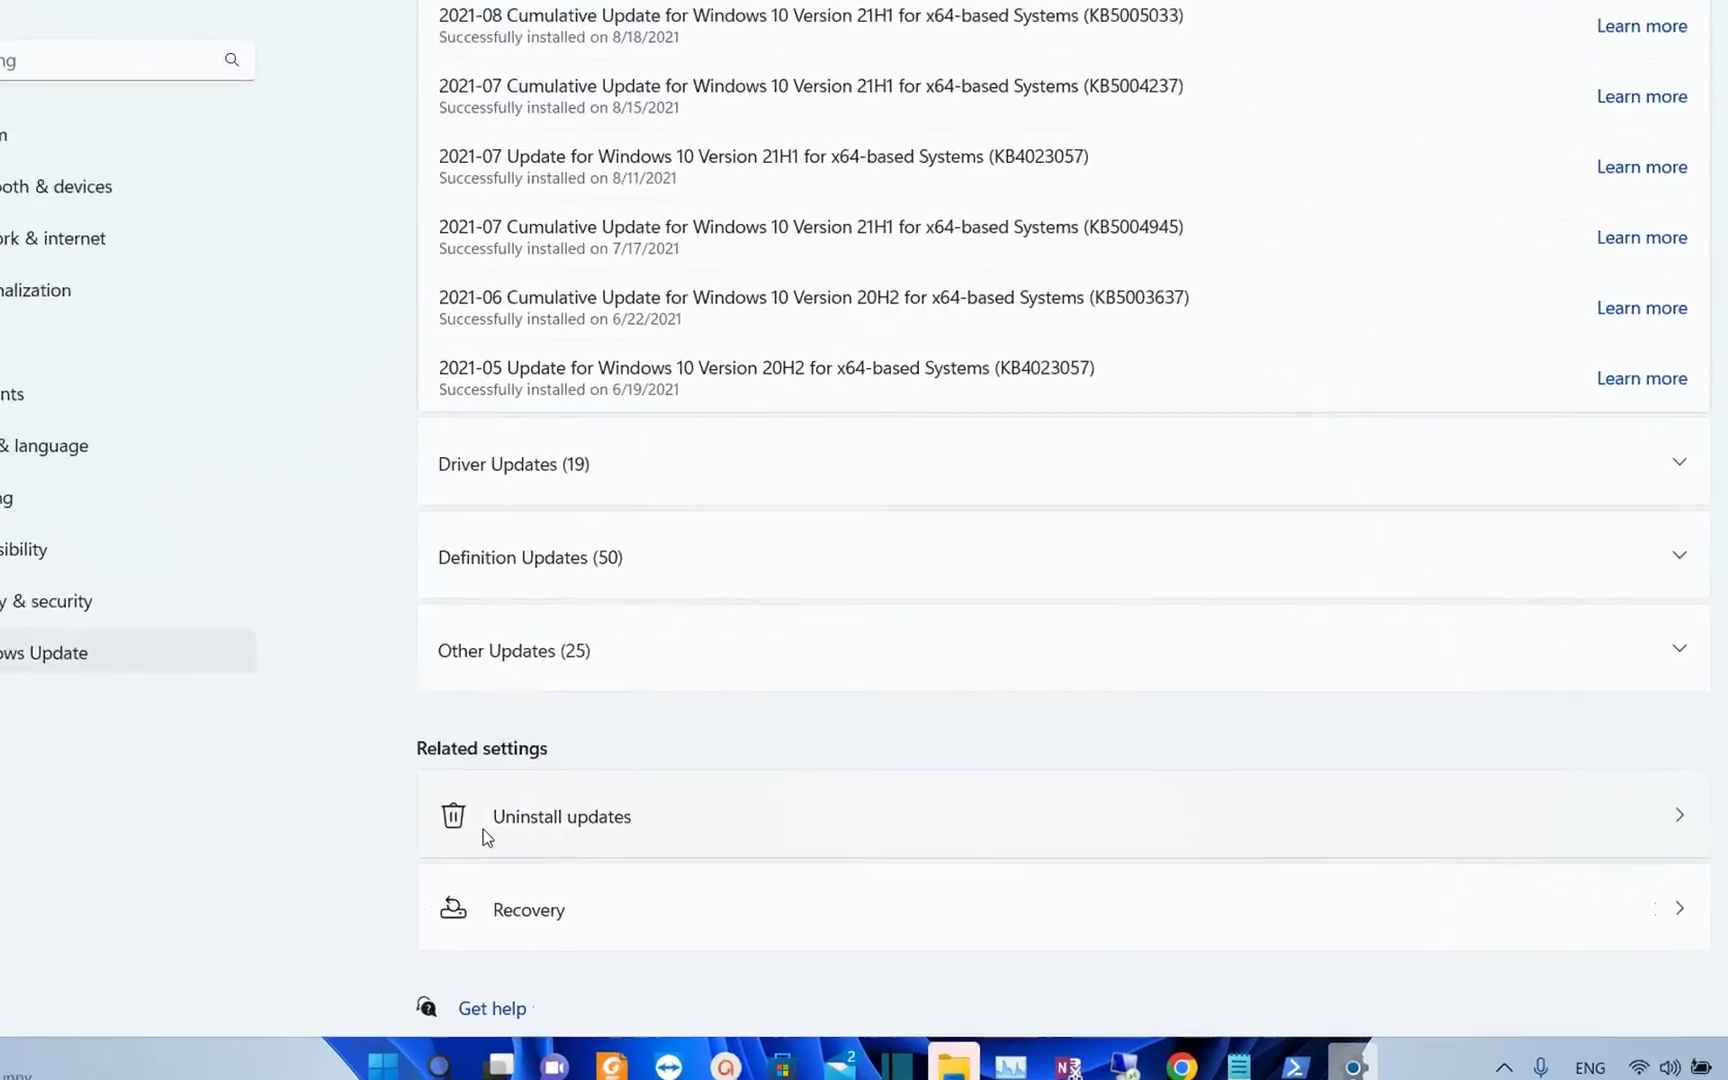
left_click(515, 825)
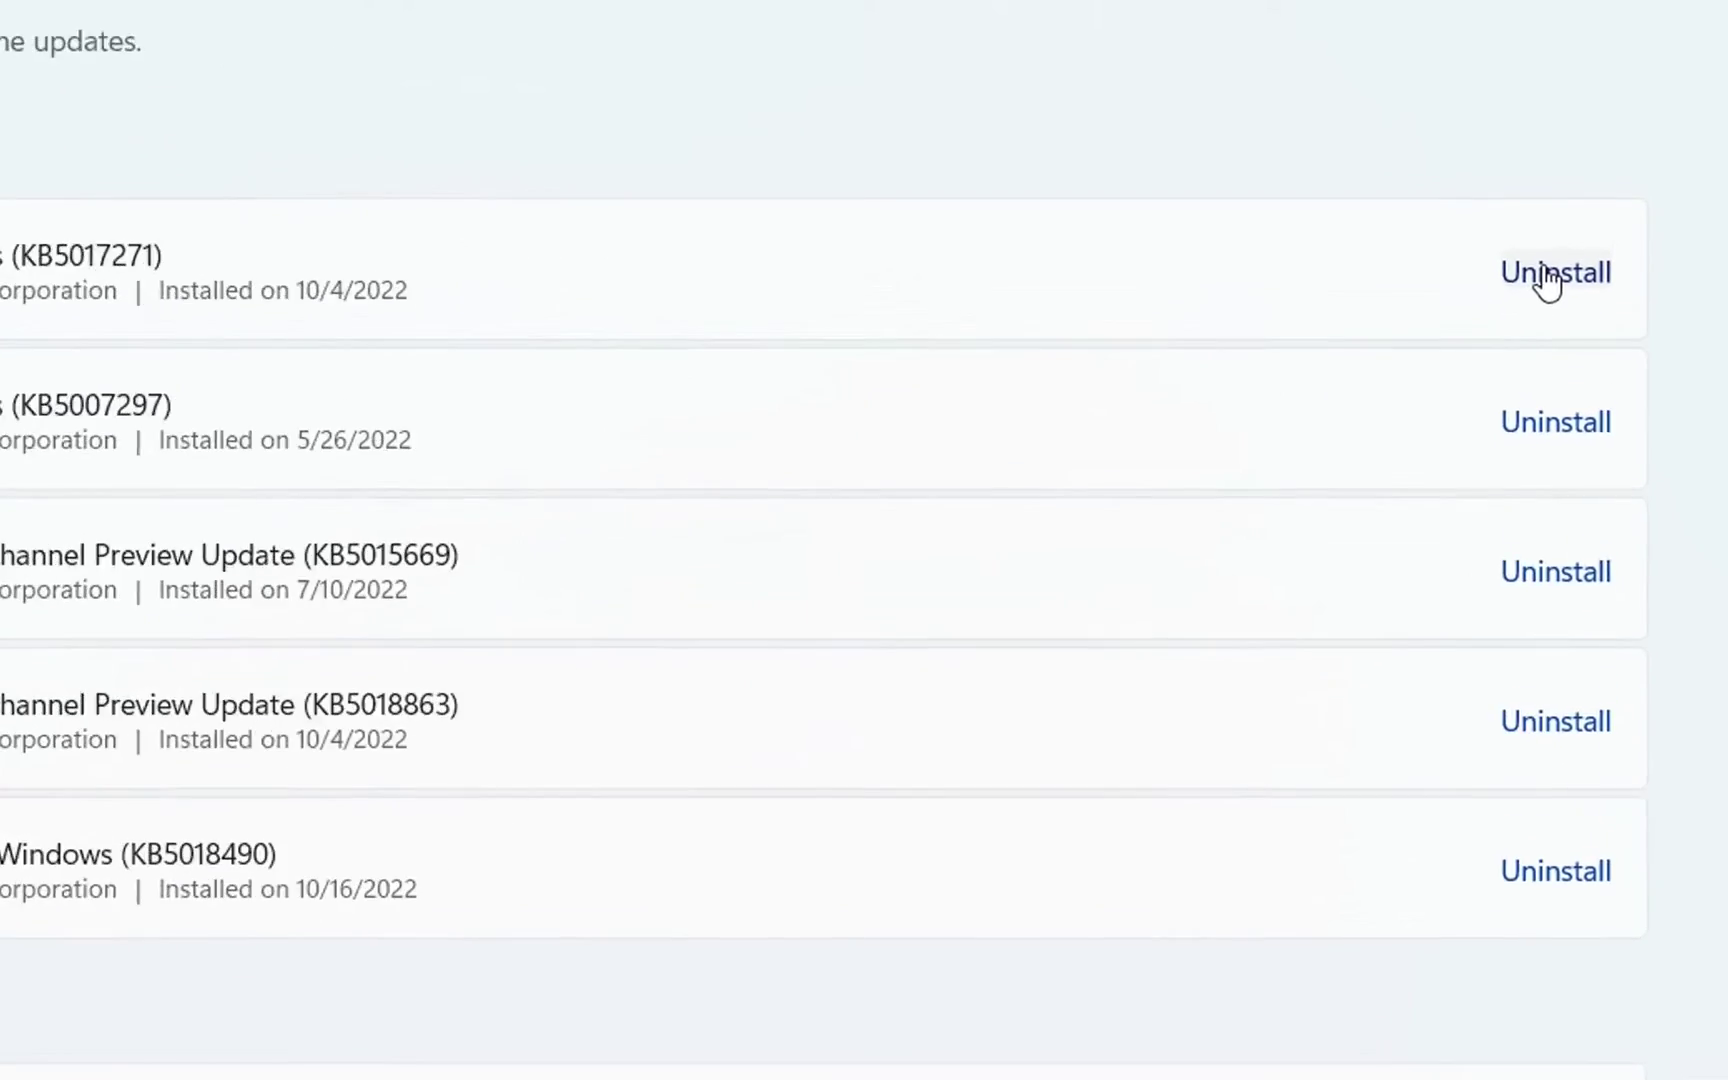
left_click(1547, 280)
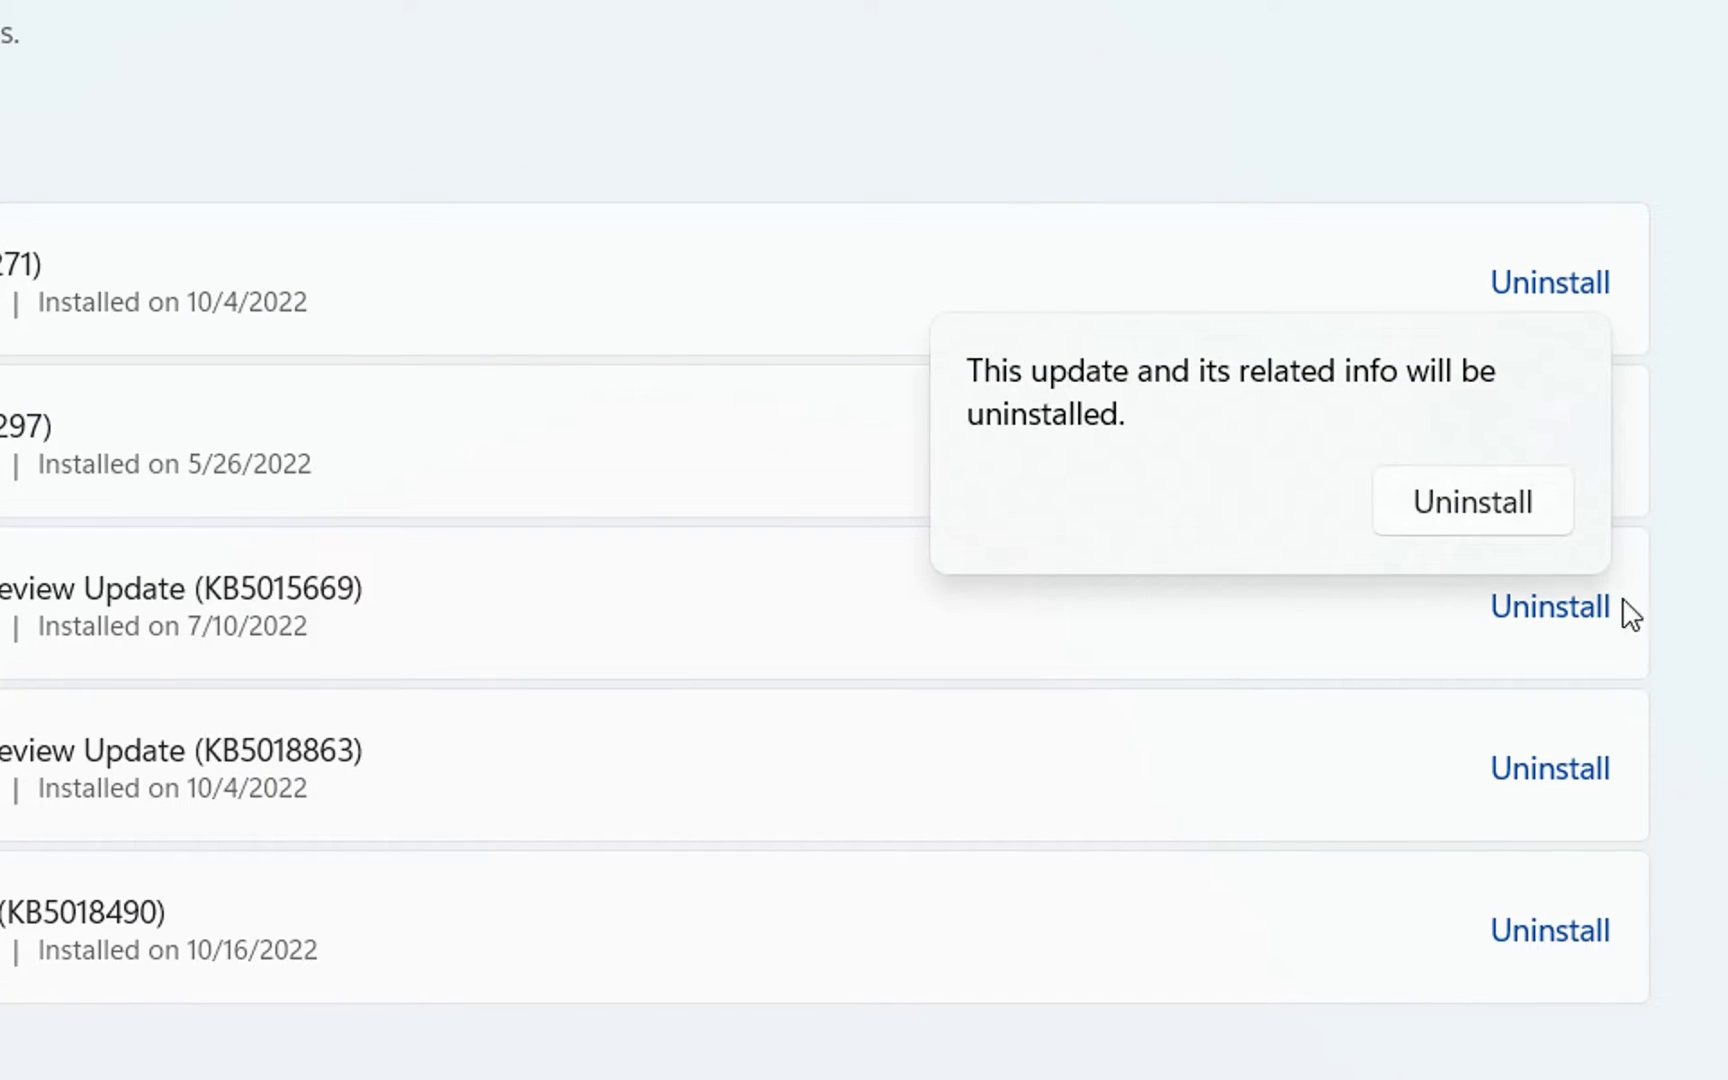
left_click(410, 44)
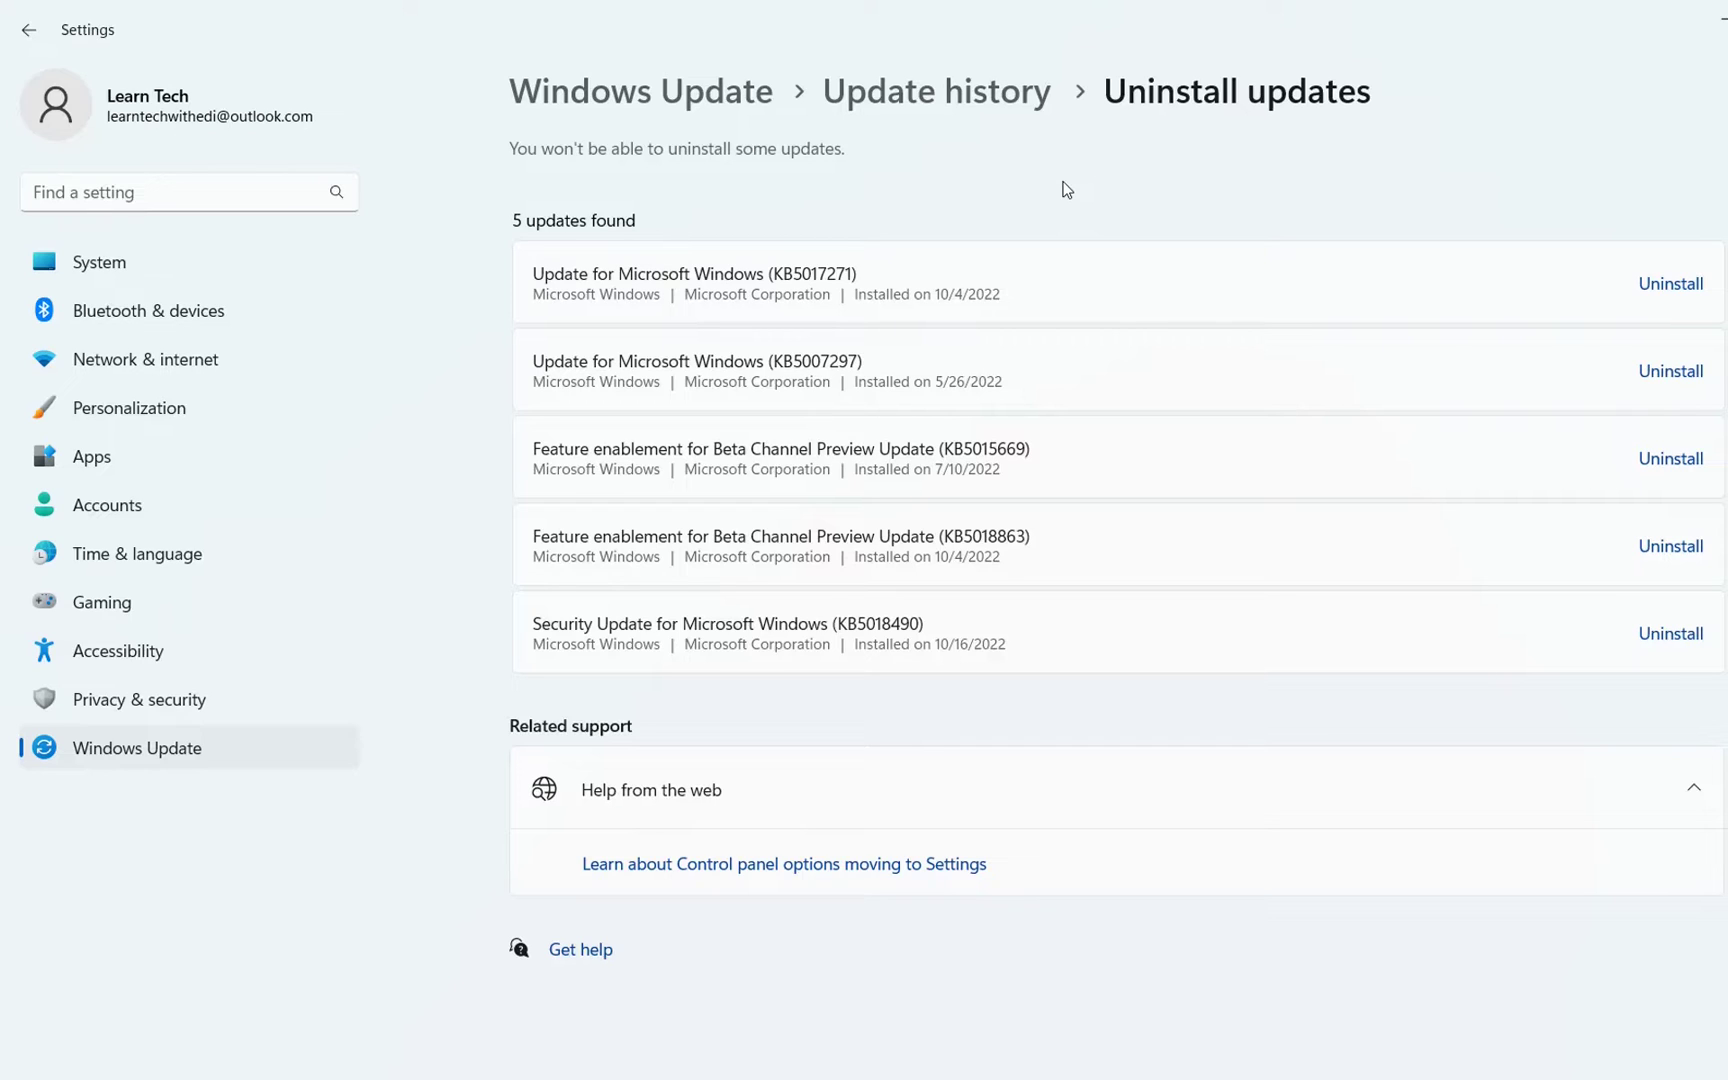
Return to Windows Update, highlight the KB5018490 cumulative update title, and open Windows search
left_click(721, 104)
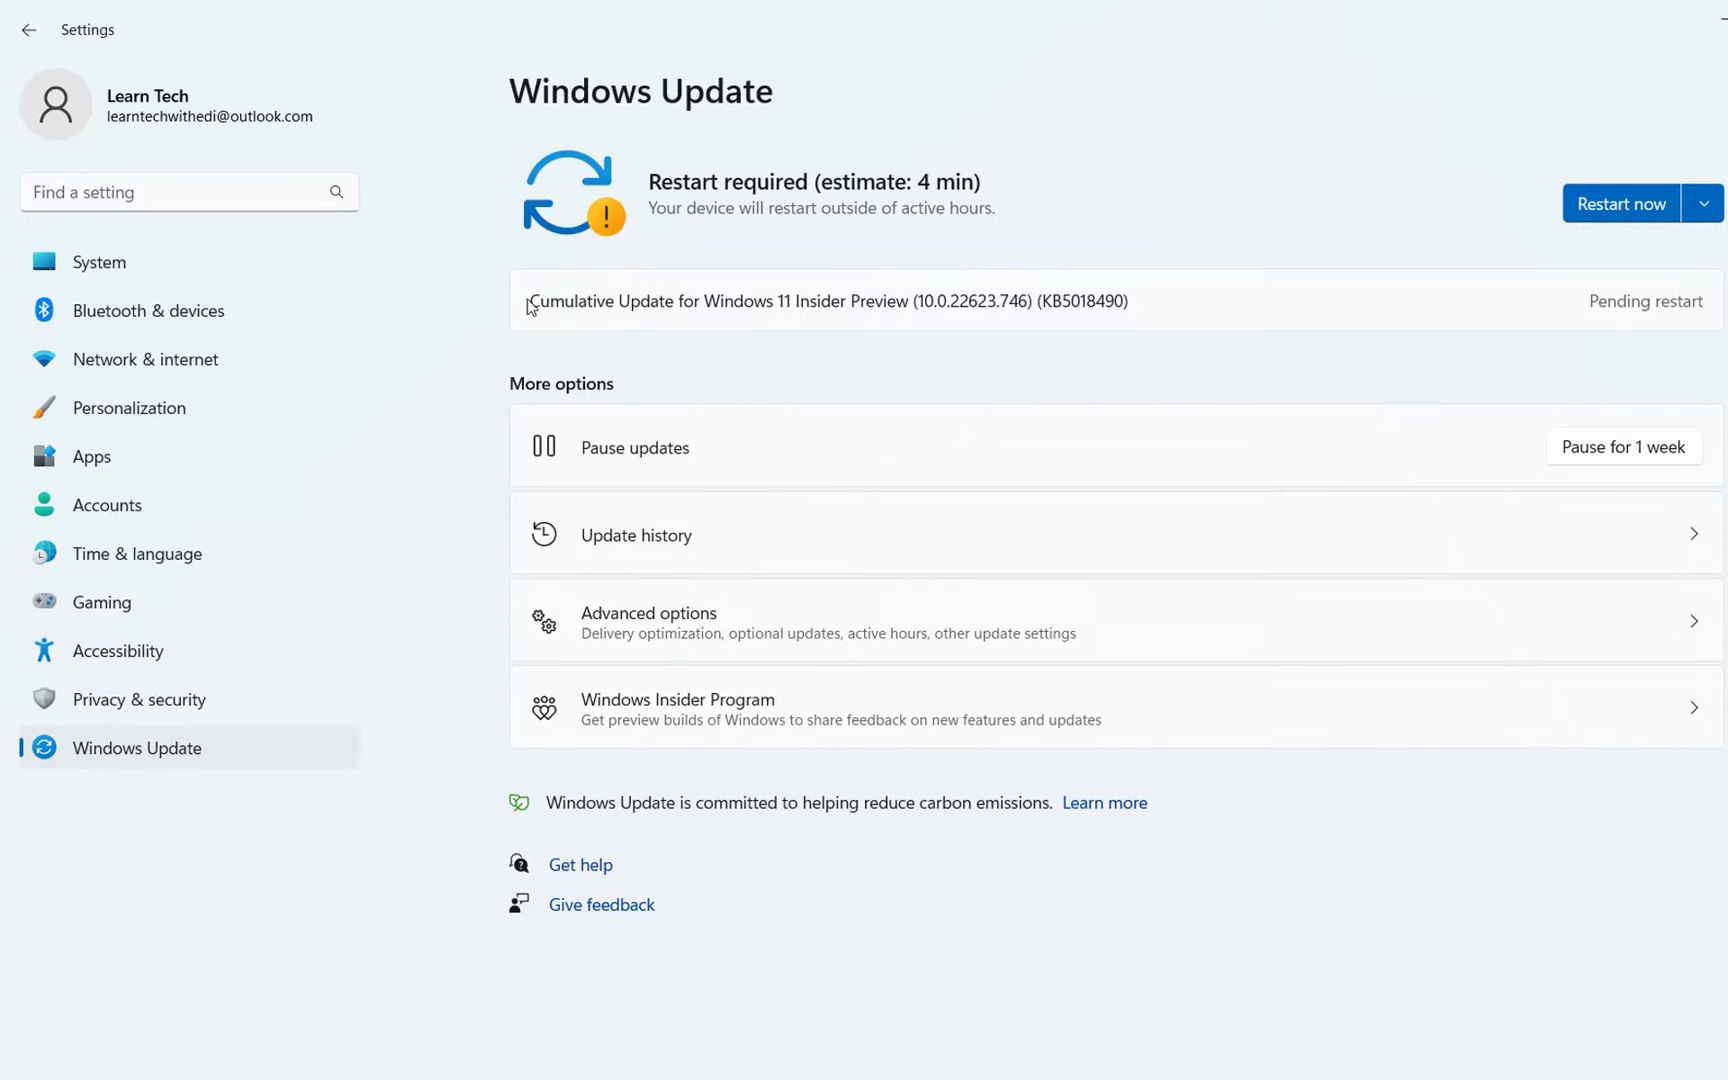
left_click_drag(532, 305, 1185, 311)
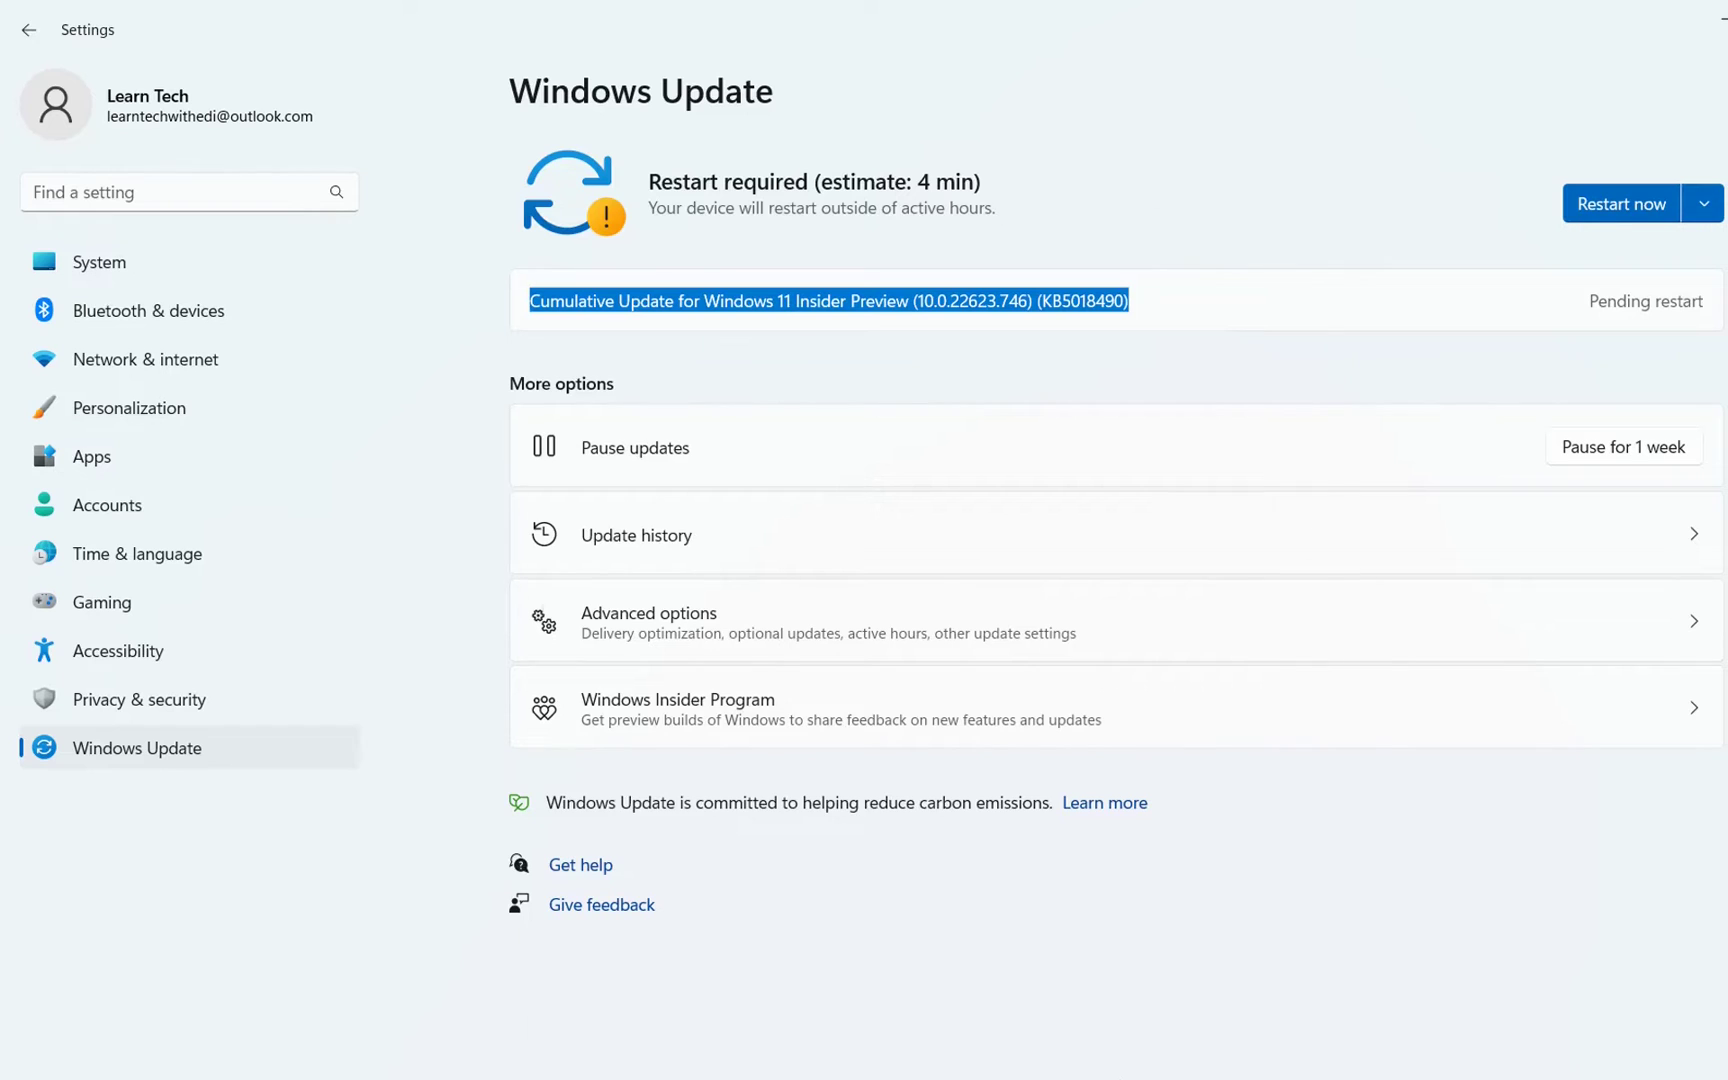
left_click(443, 1052)
left_click(443, 1052)
left_click(480, 1055)
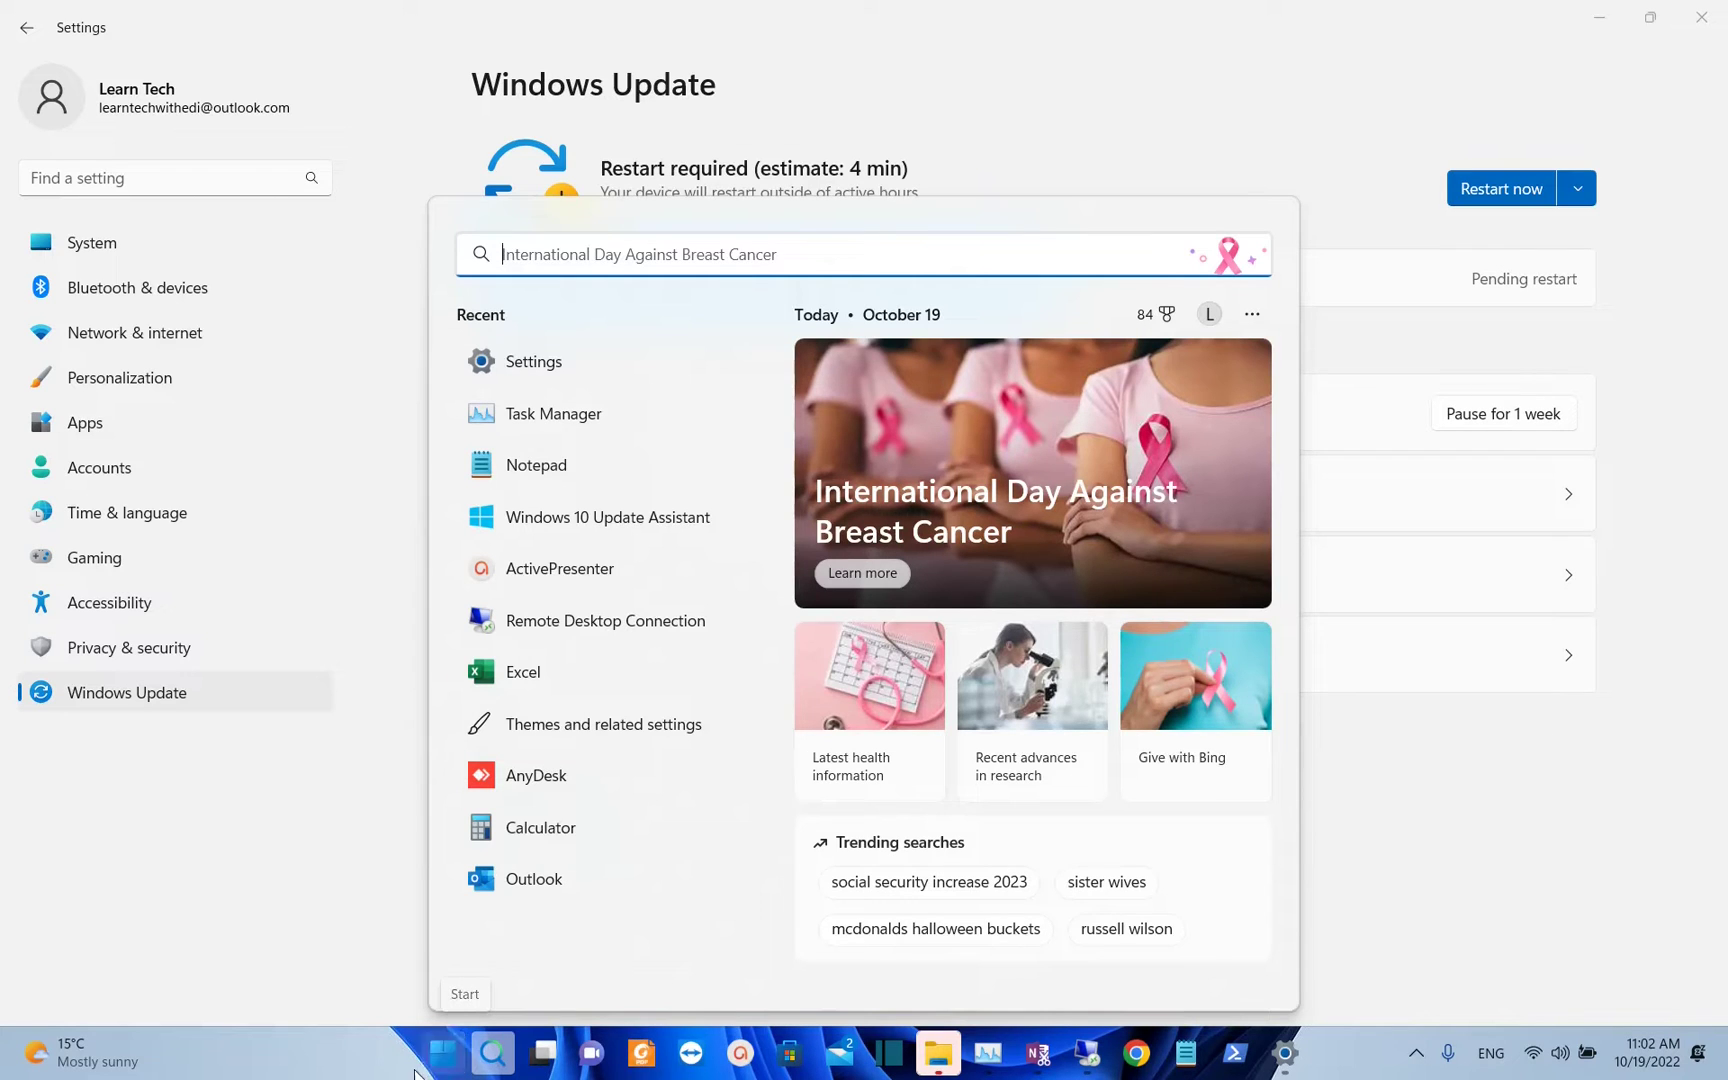
Find Command Prompt with a 'cmd' search, run it as administrator, and approve the UAC prompt
left_click(423, 1070)
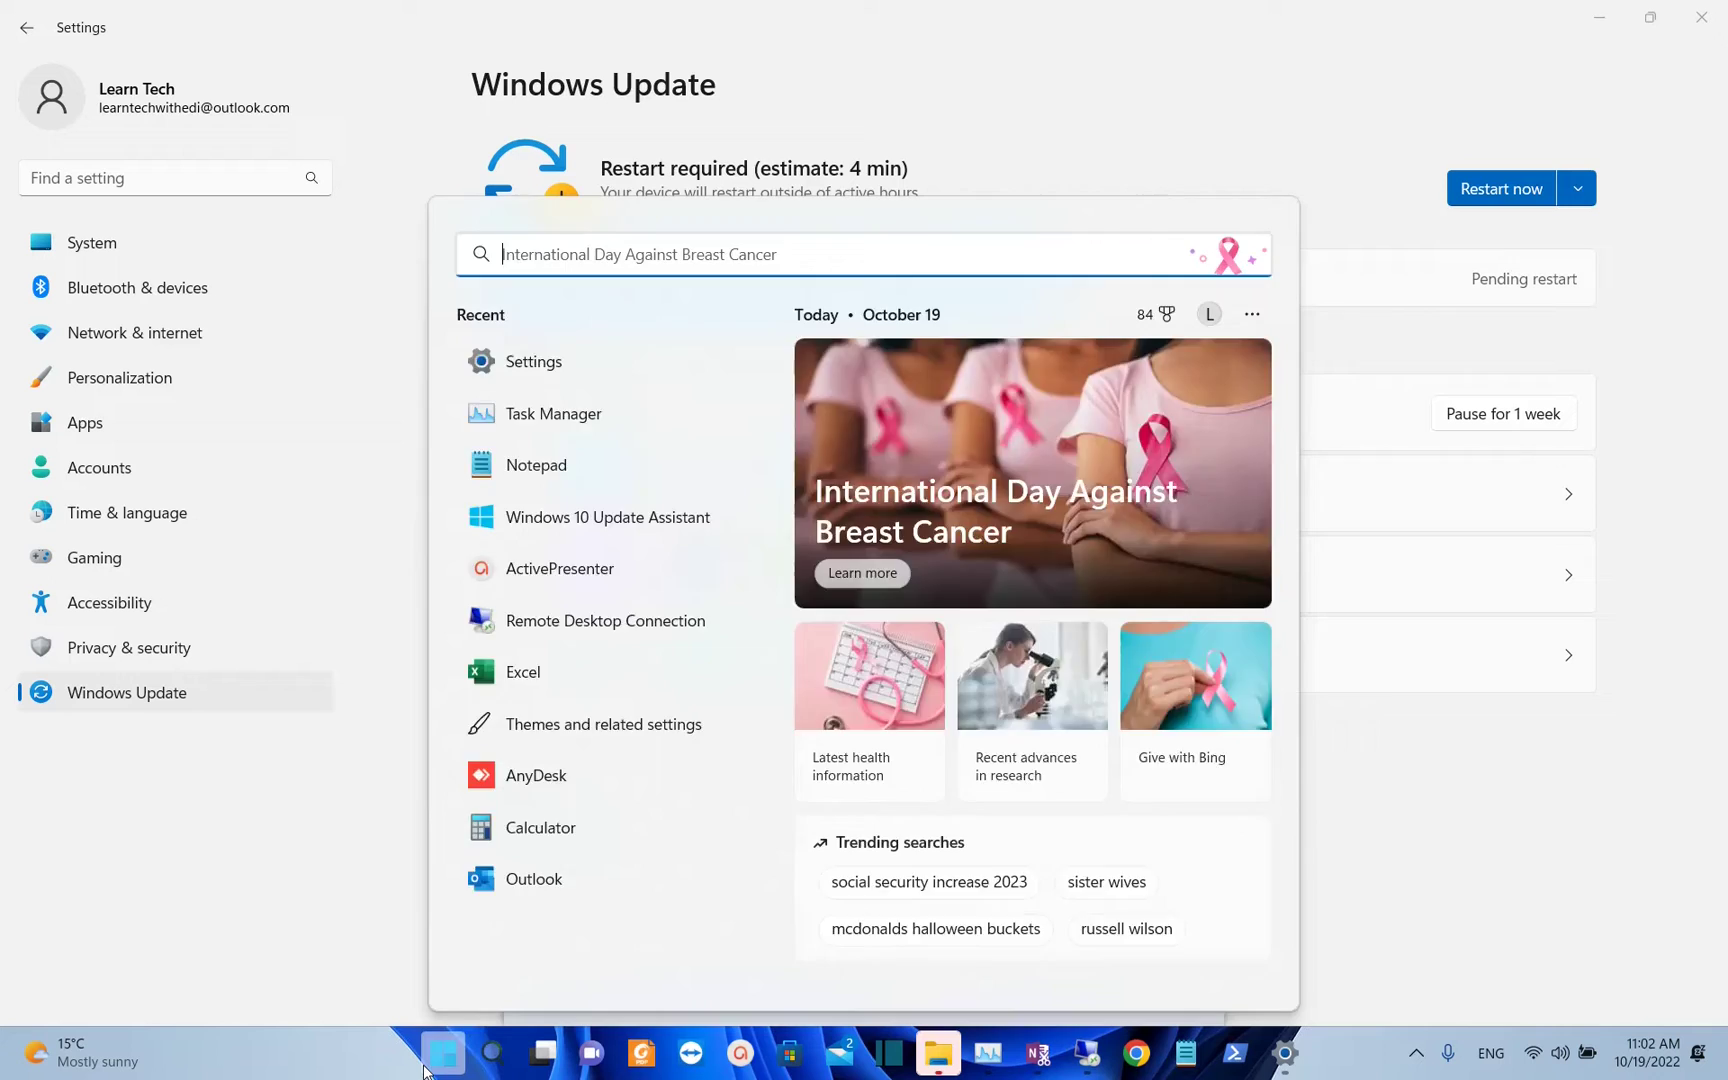
left_click(423, 1070)
left_click(423, 1070)
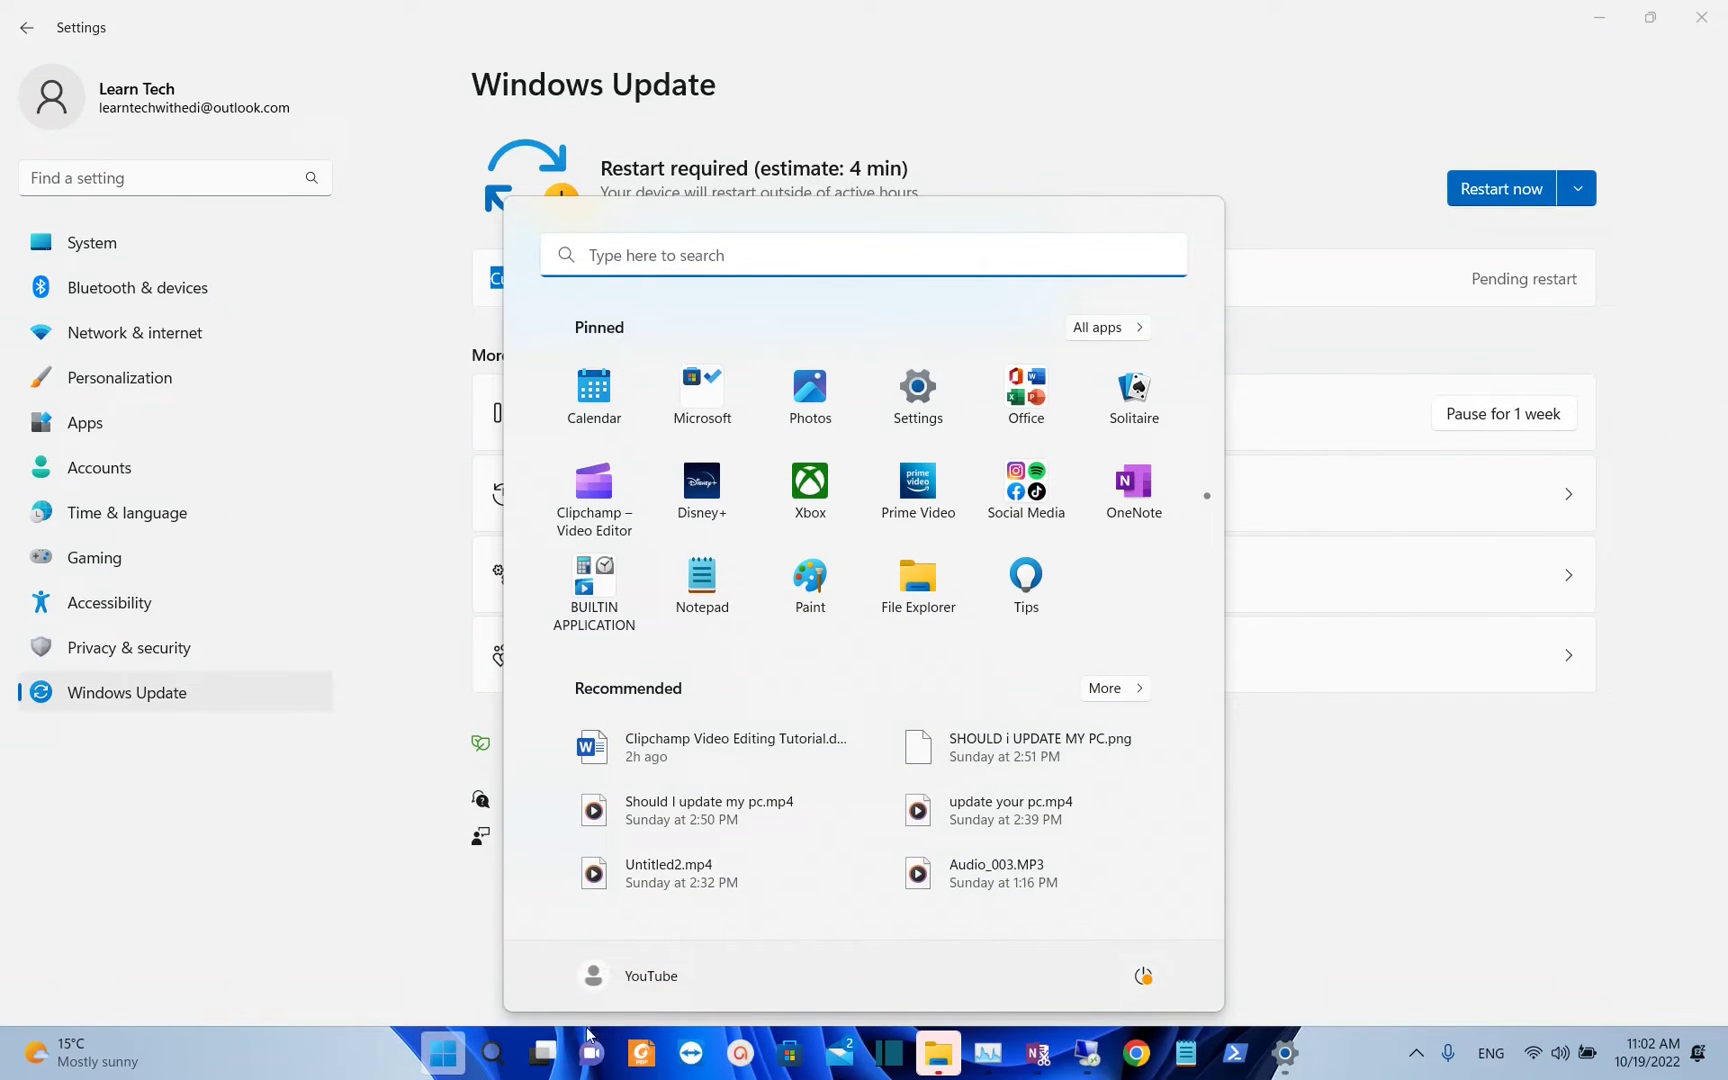
left_click(492, 1066)
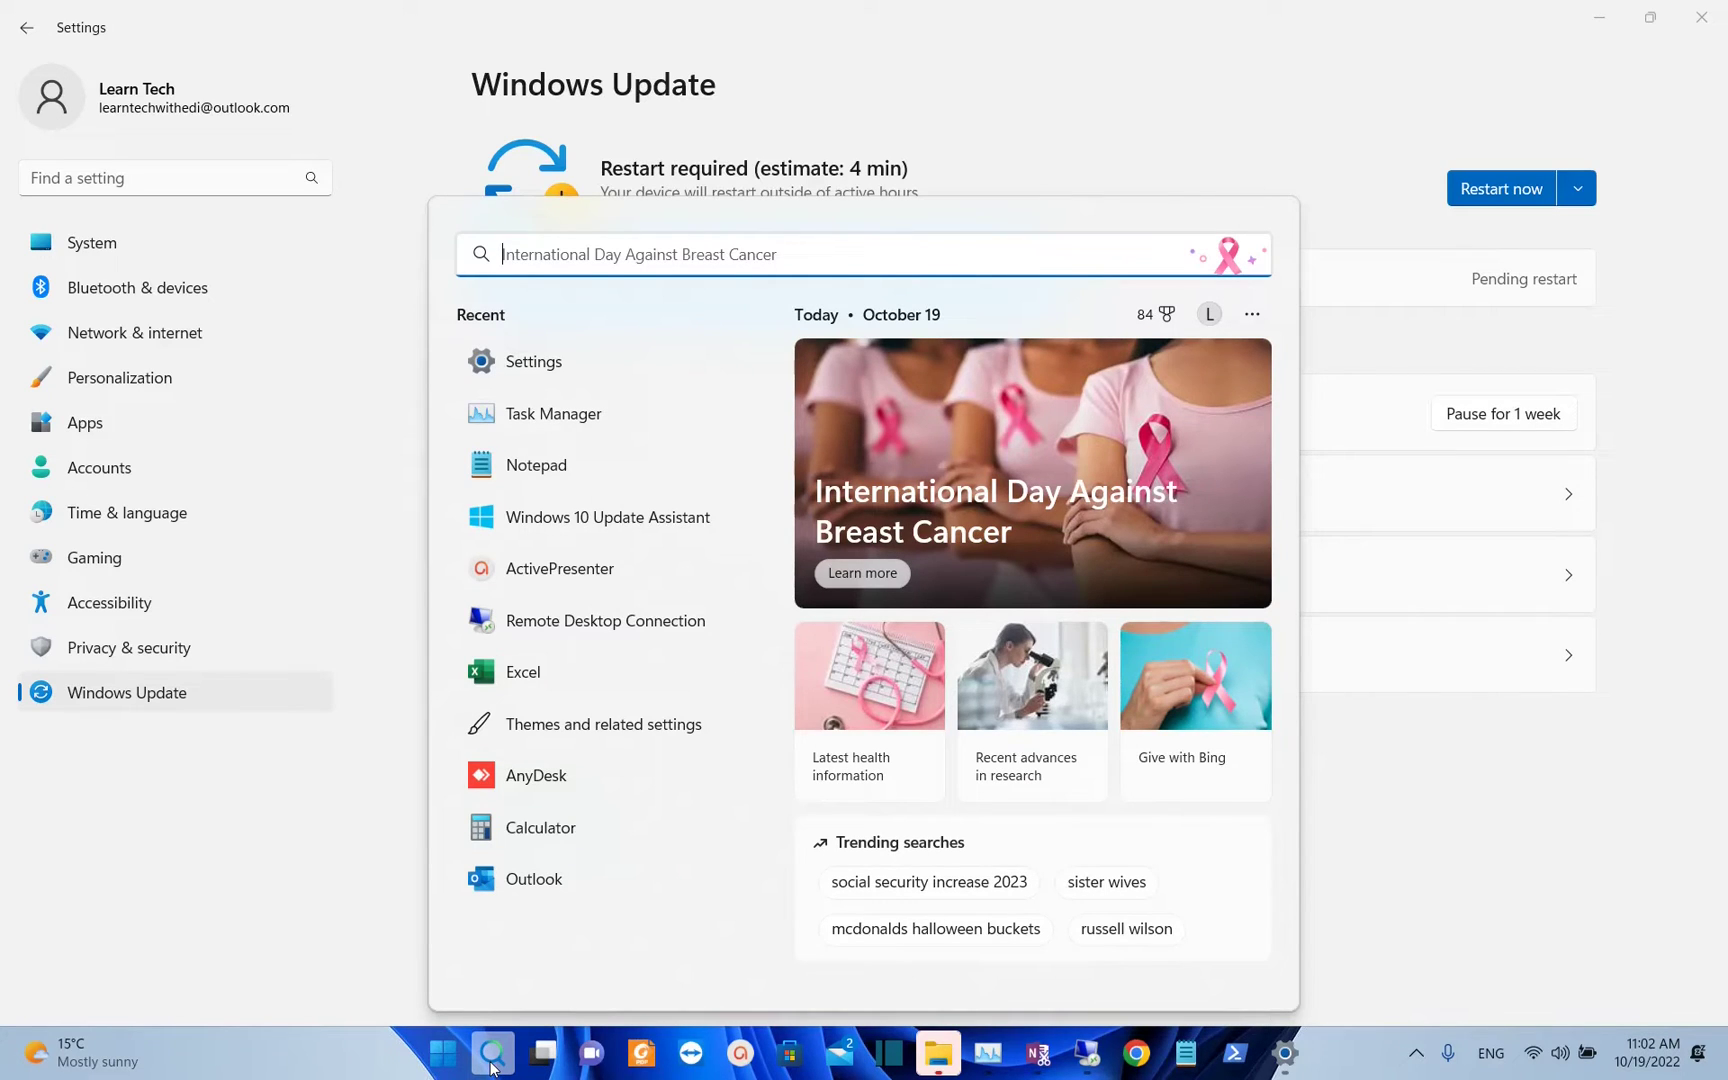
type("cmd")
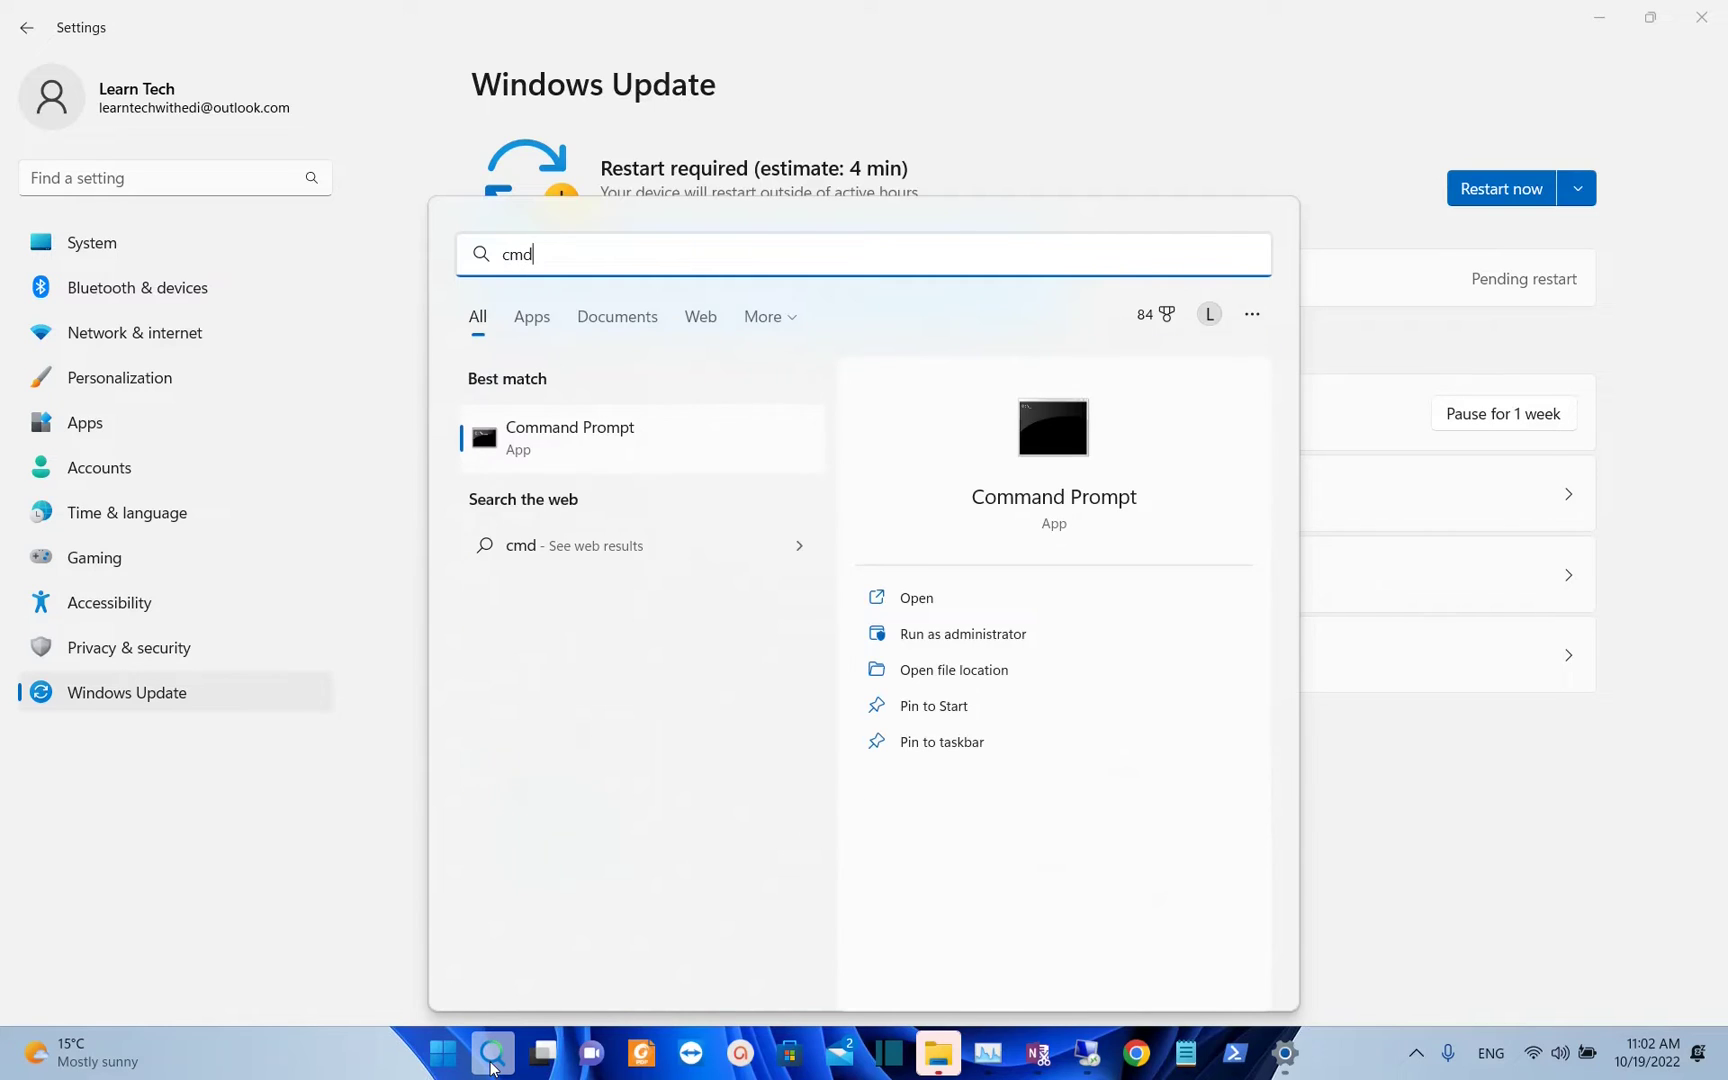
left_click(607, 442)
right_click(607, 442)
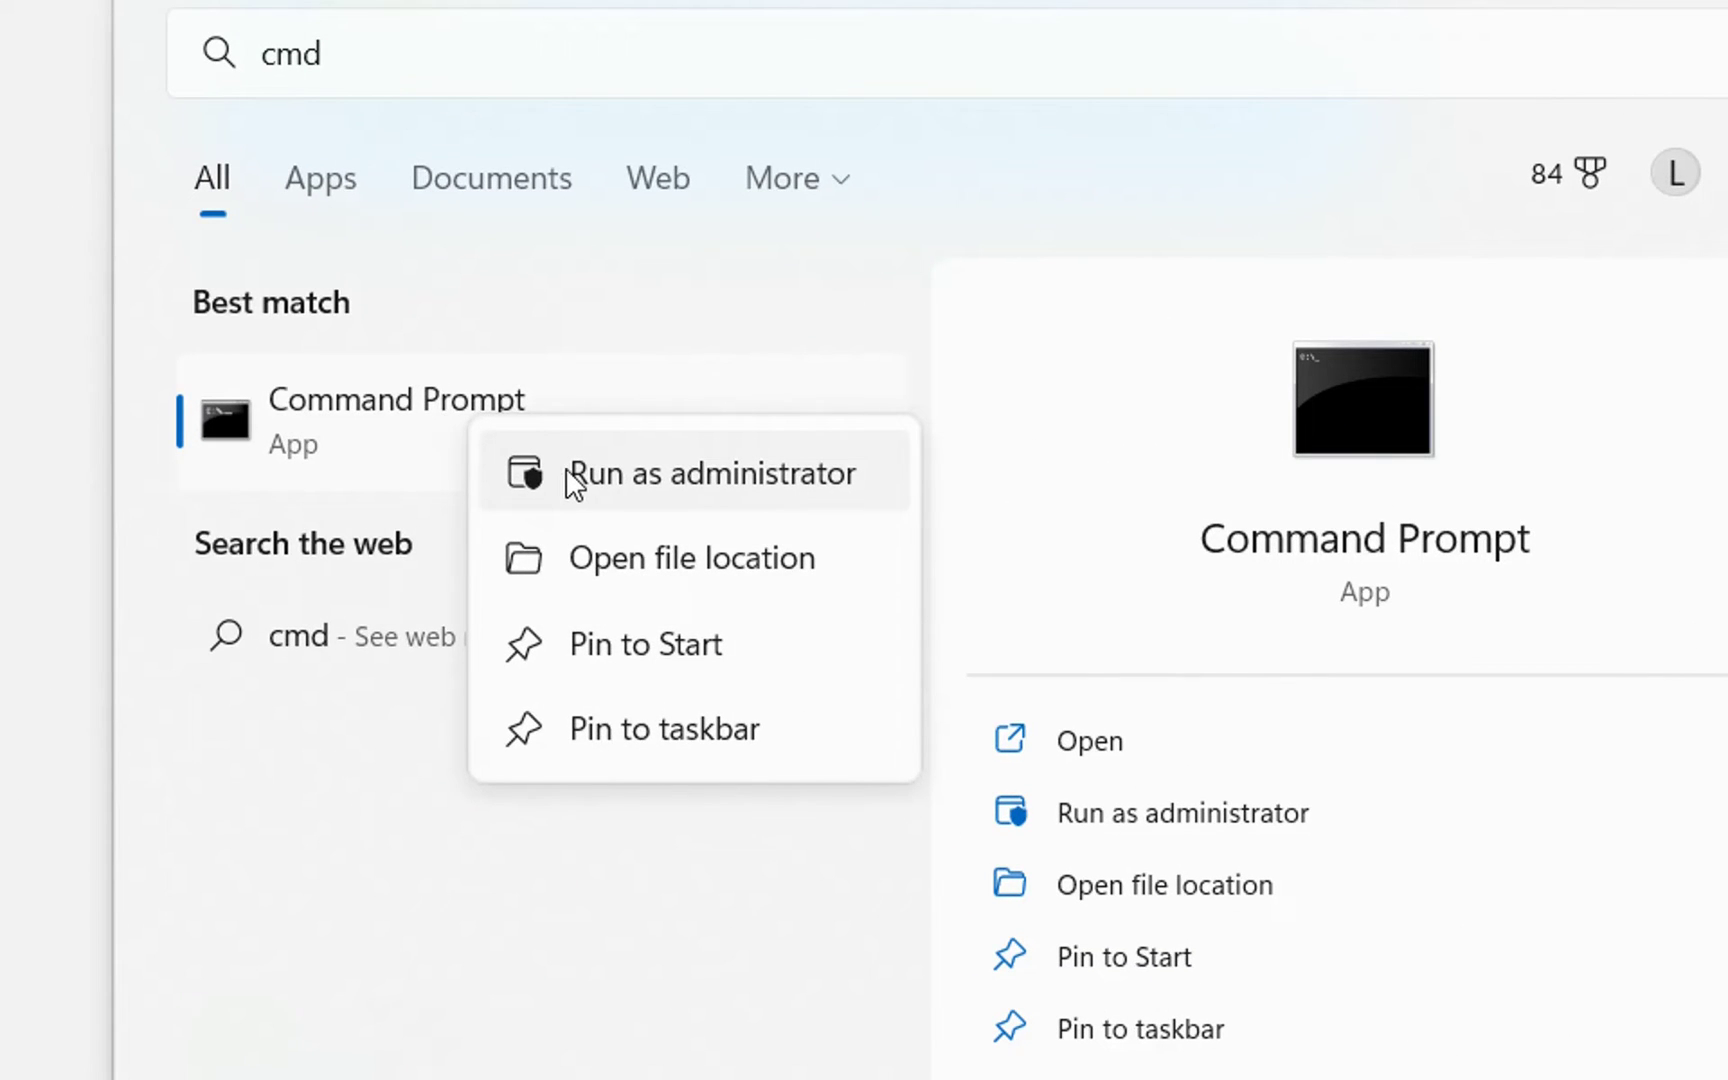
left_click(569, 487)
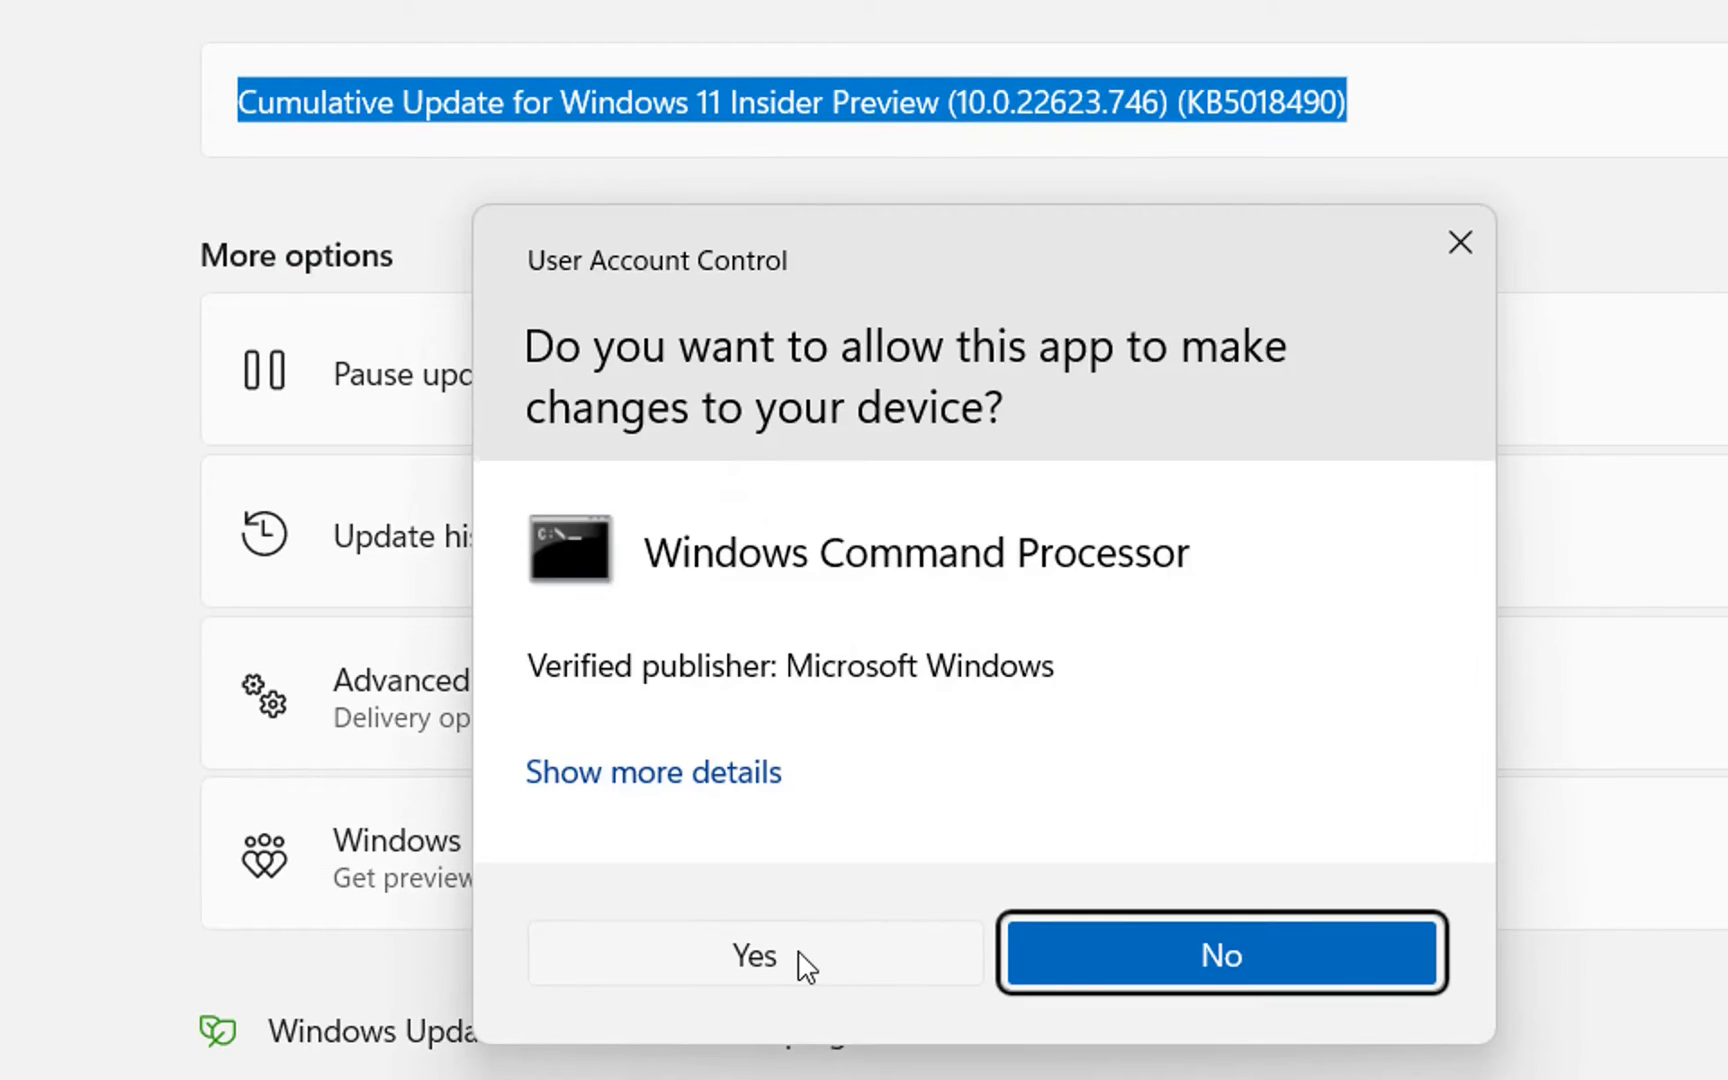
left_click(806, 962)
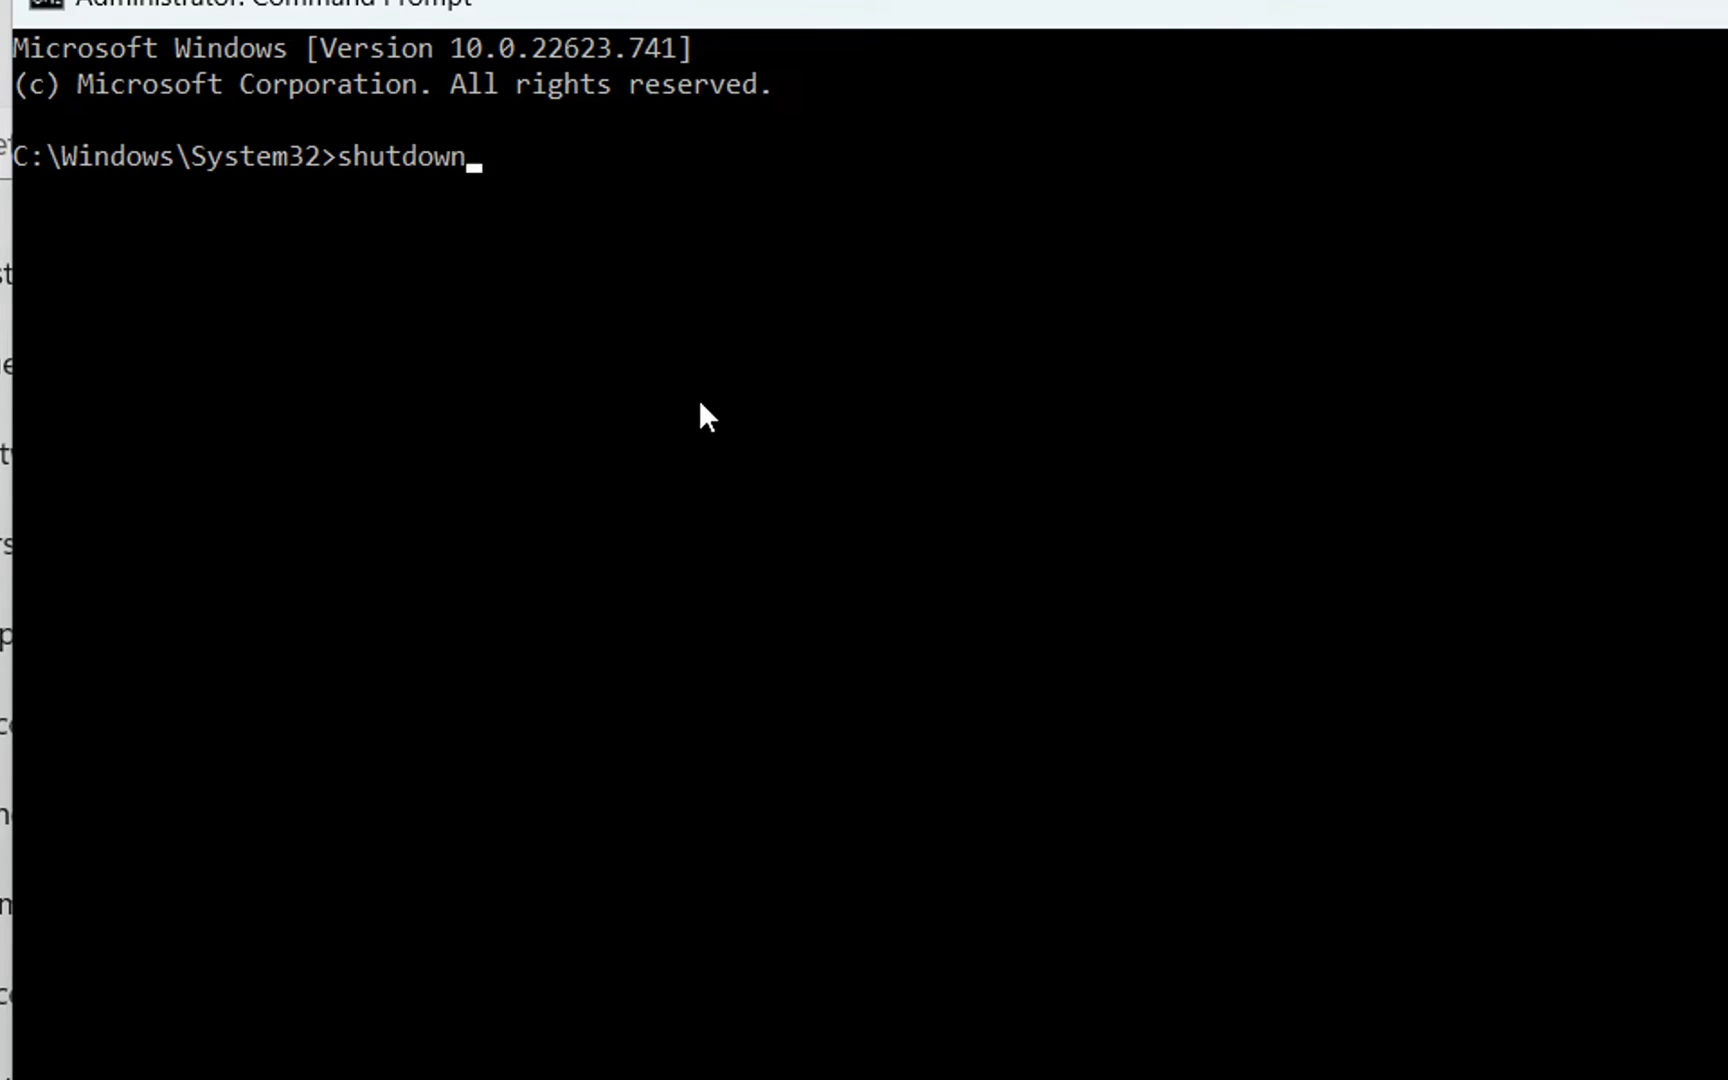
Enter 'shutdown /r' at the administrator Command Prompt without running it yet
type("/r")
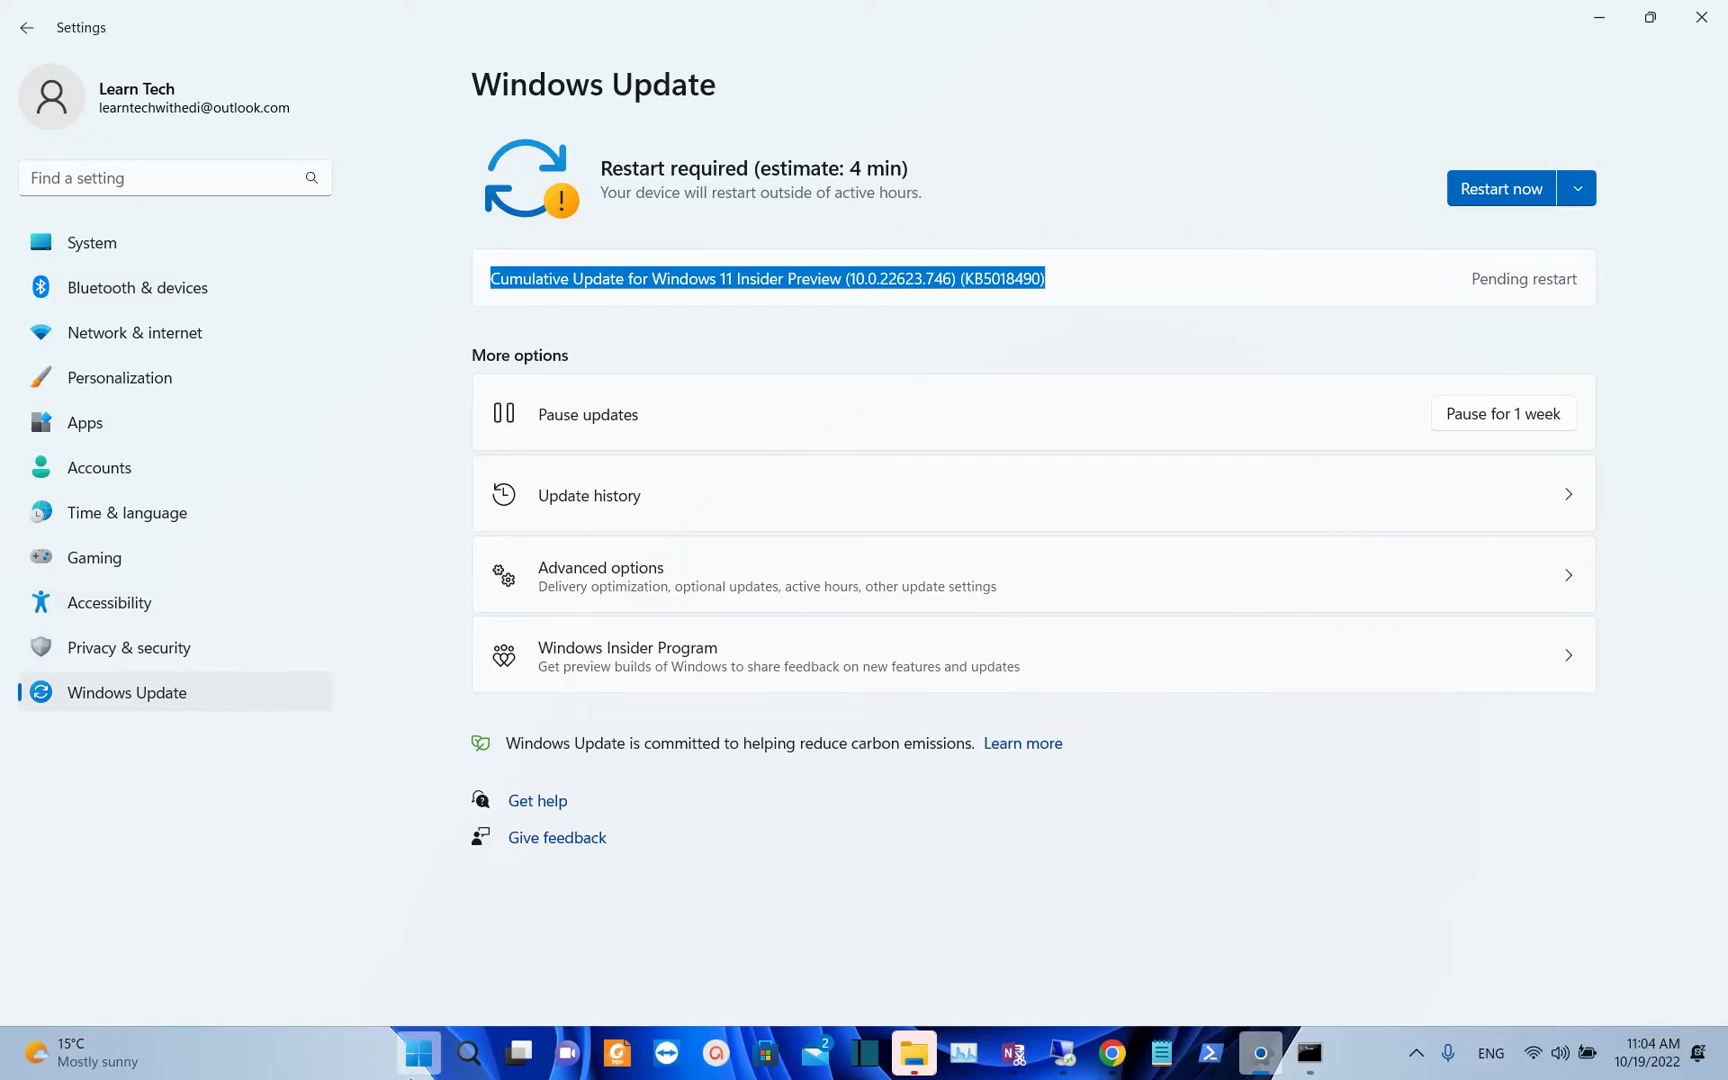
left_click(415, 1060)
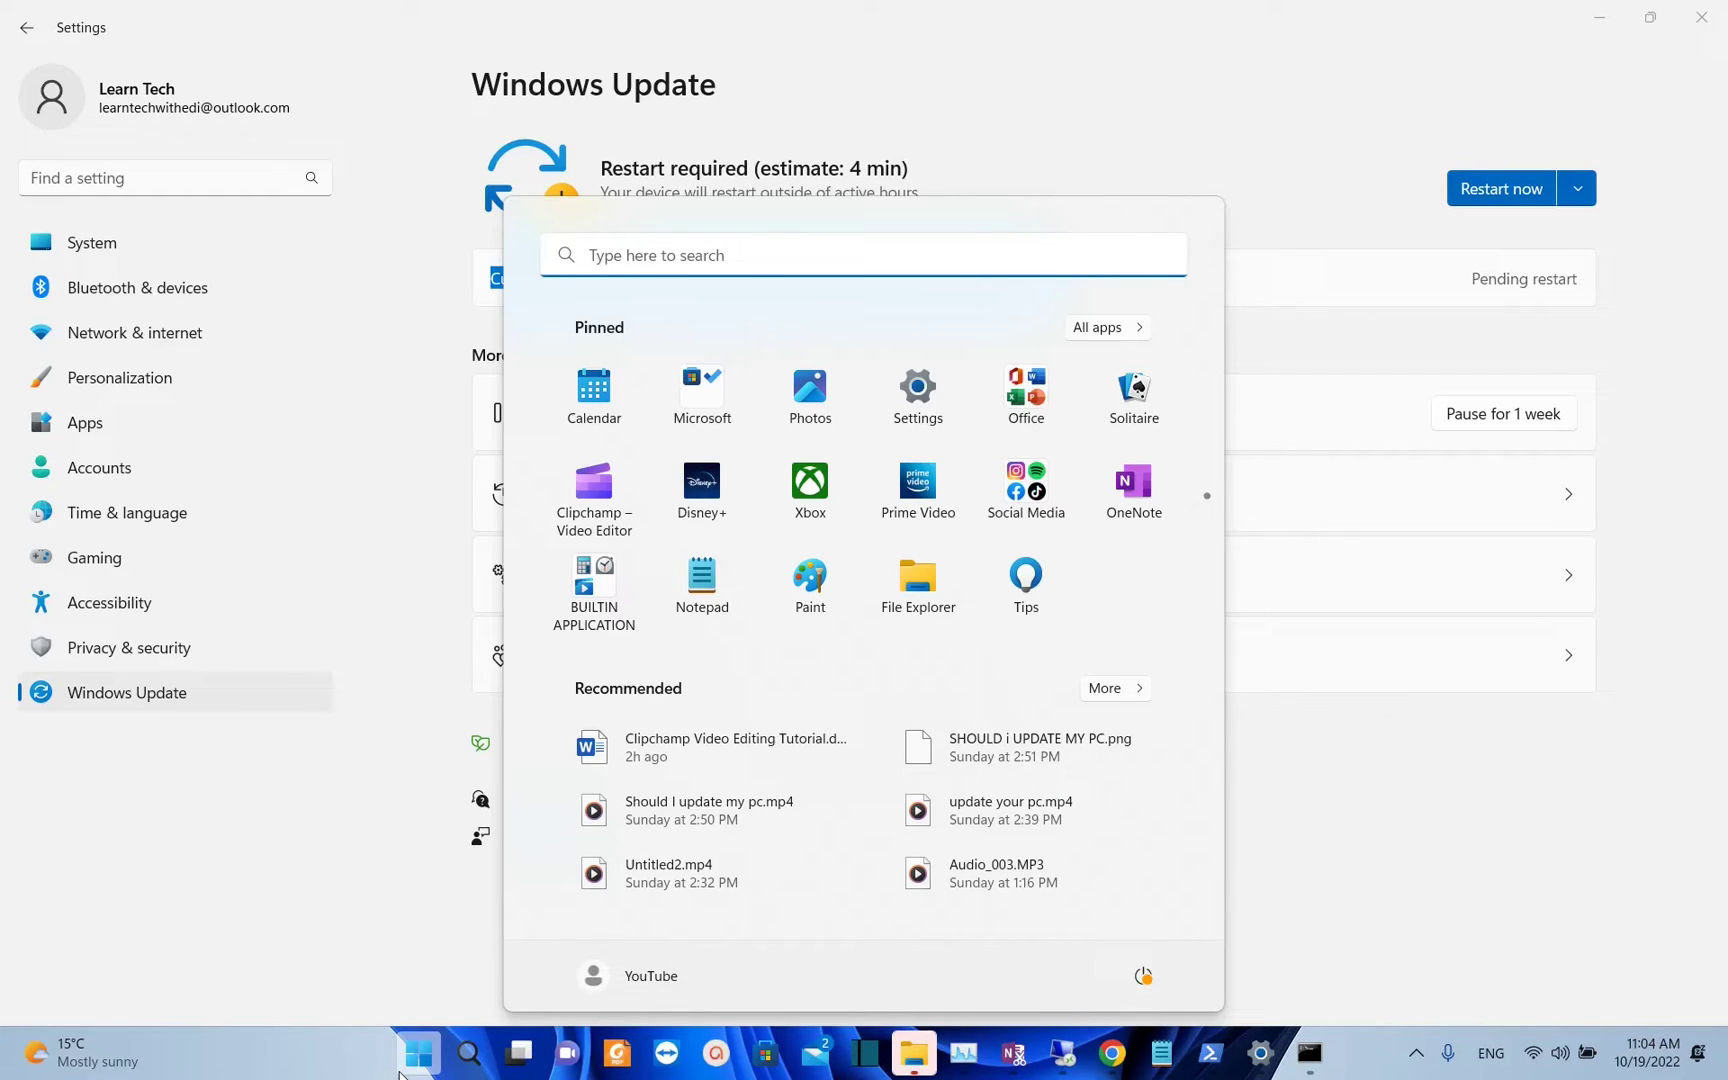
left_click(621, 990)
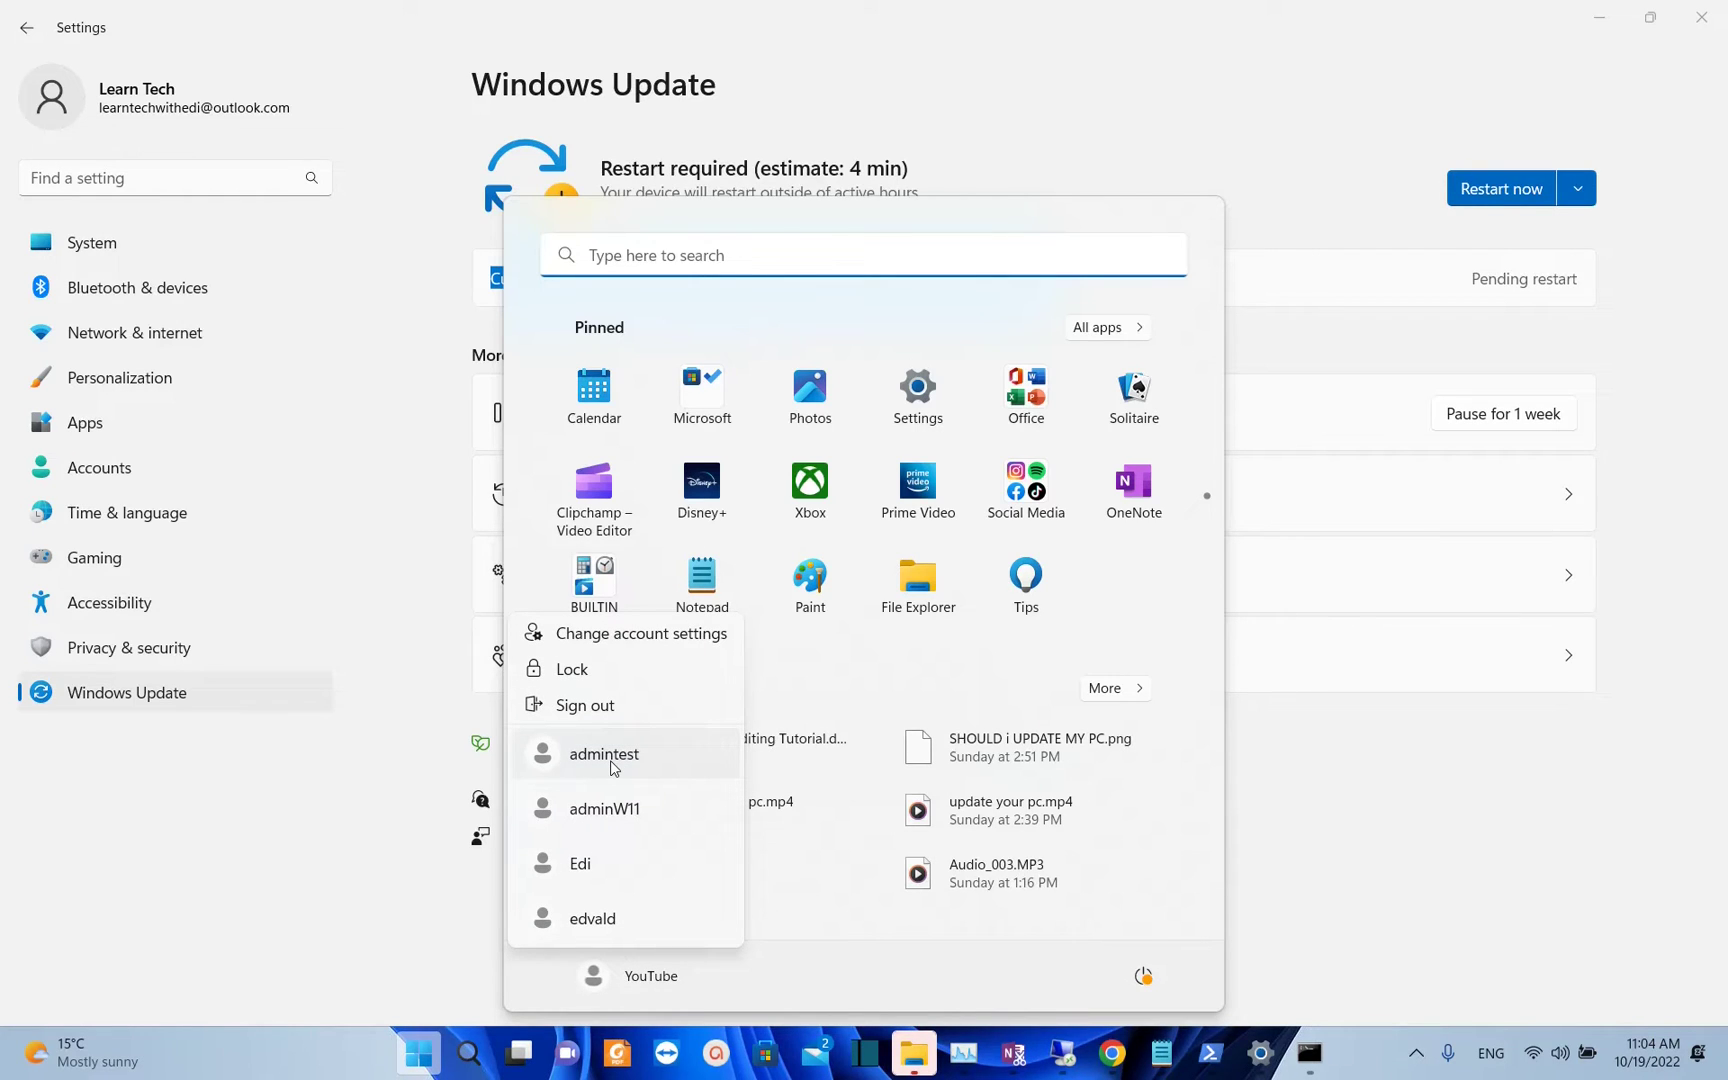
key("Escape")
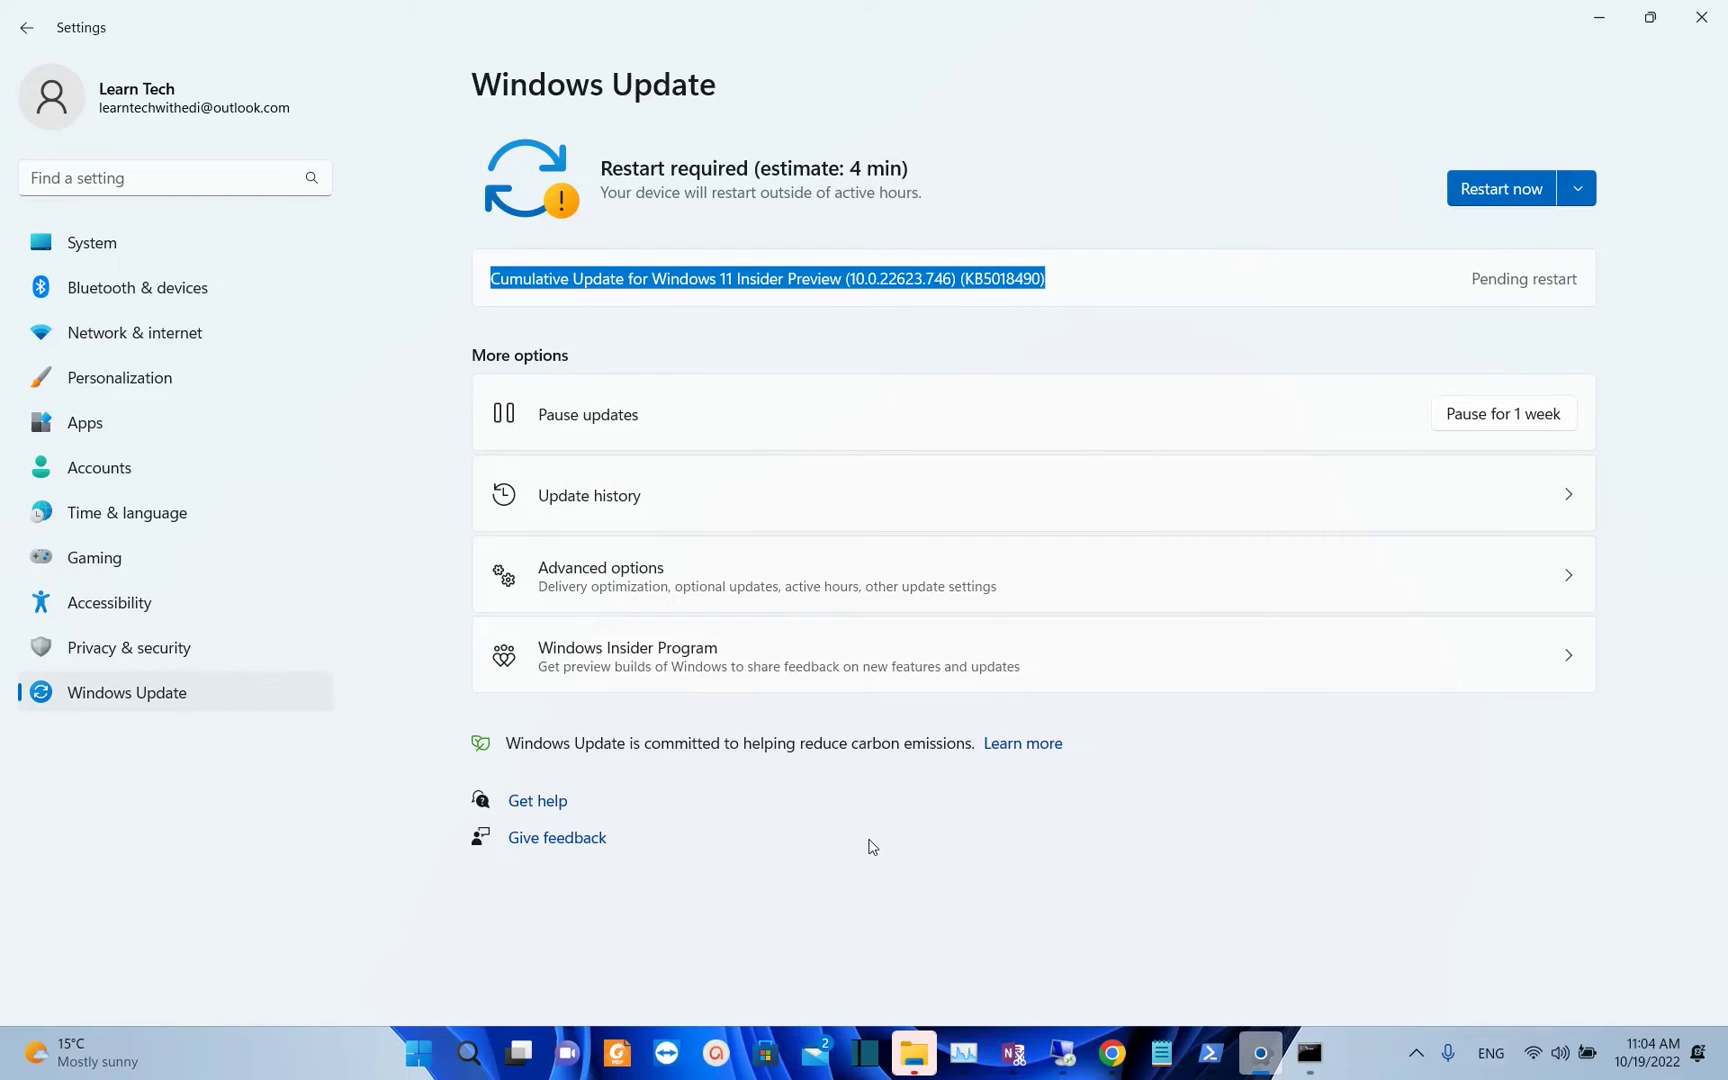
Close Settings, reopen it by searching 'sett', and scroll the System page to Troubleshoot and Recovery
left_click(1700, 17)
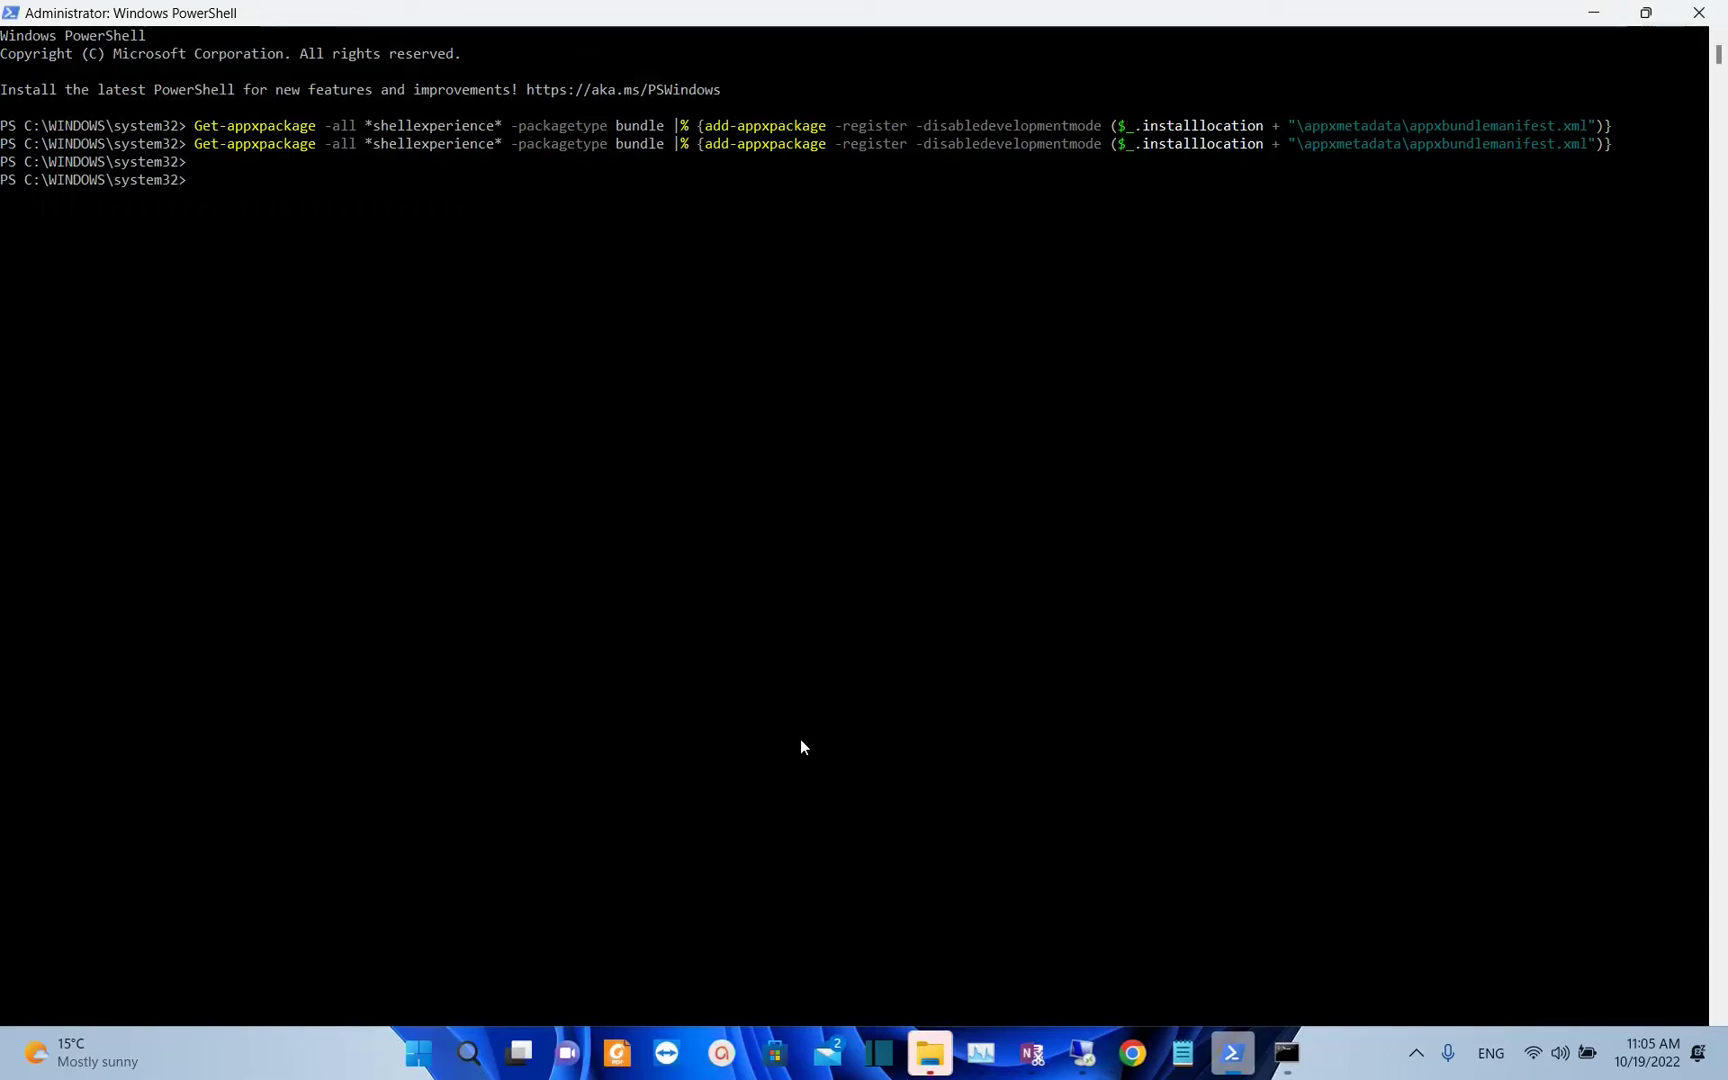
left_click(485, 1064)
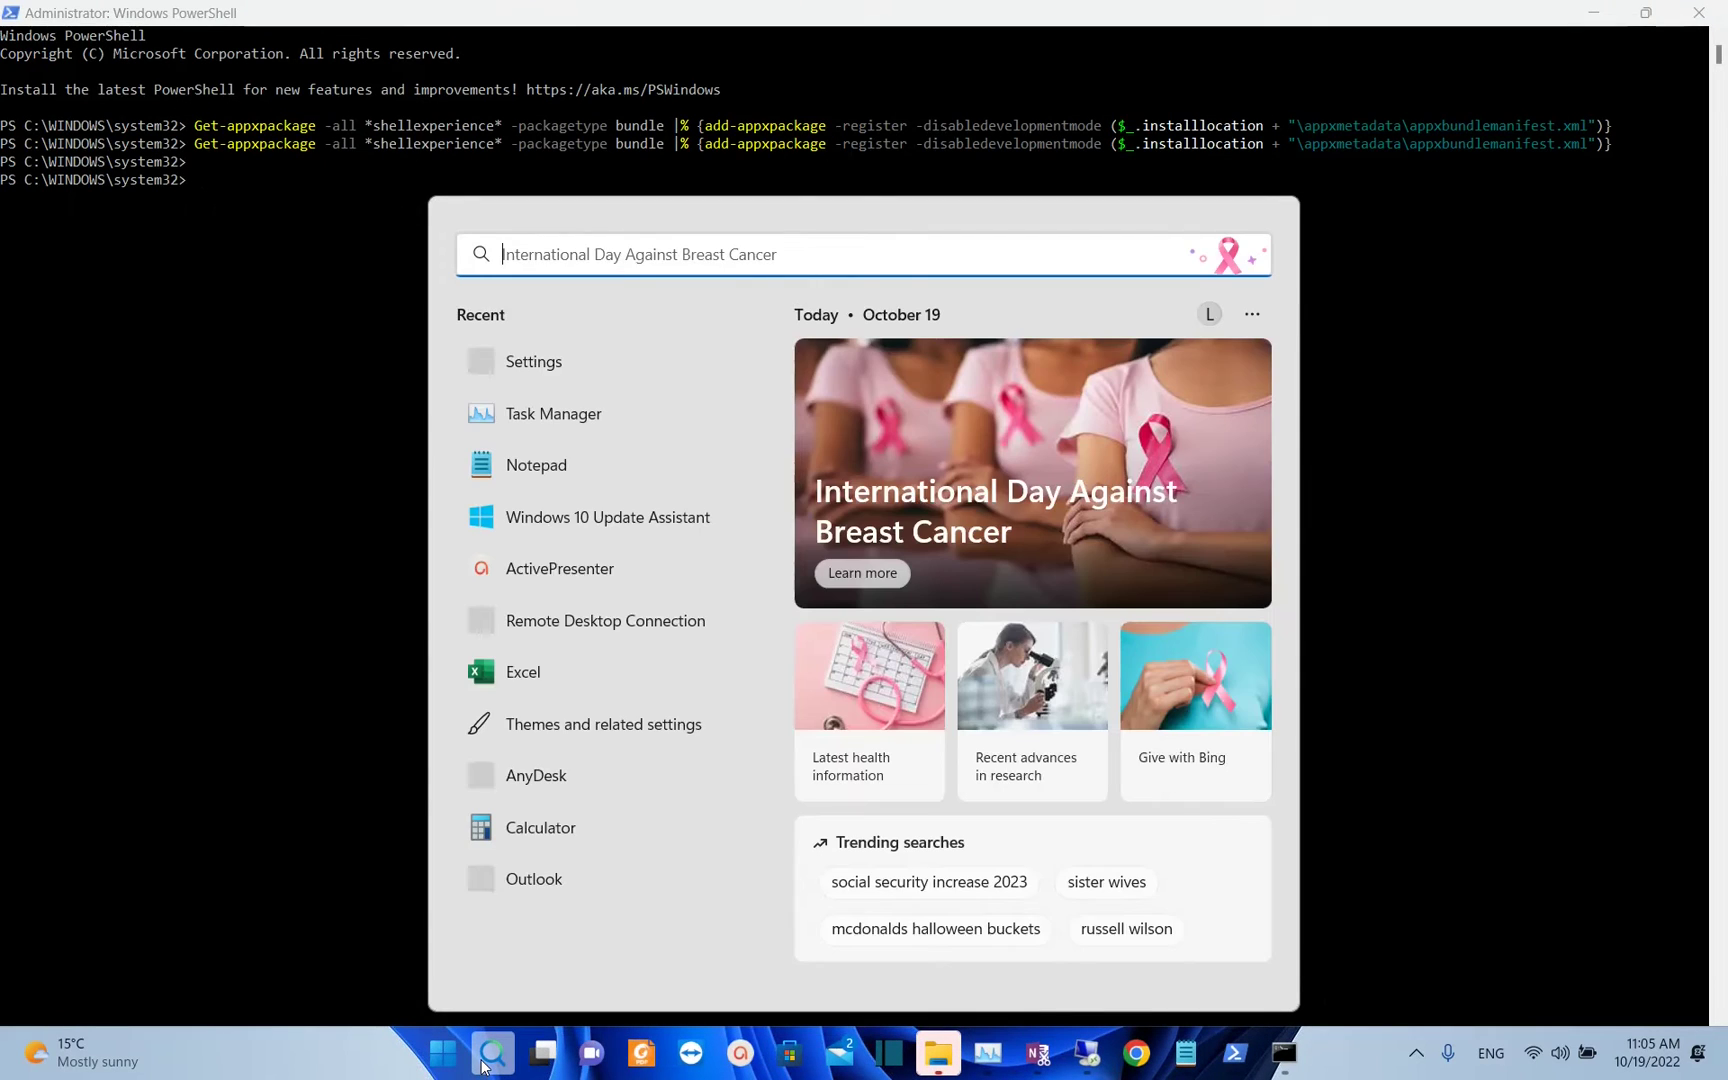
type("sett")
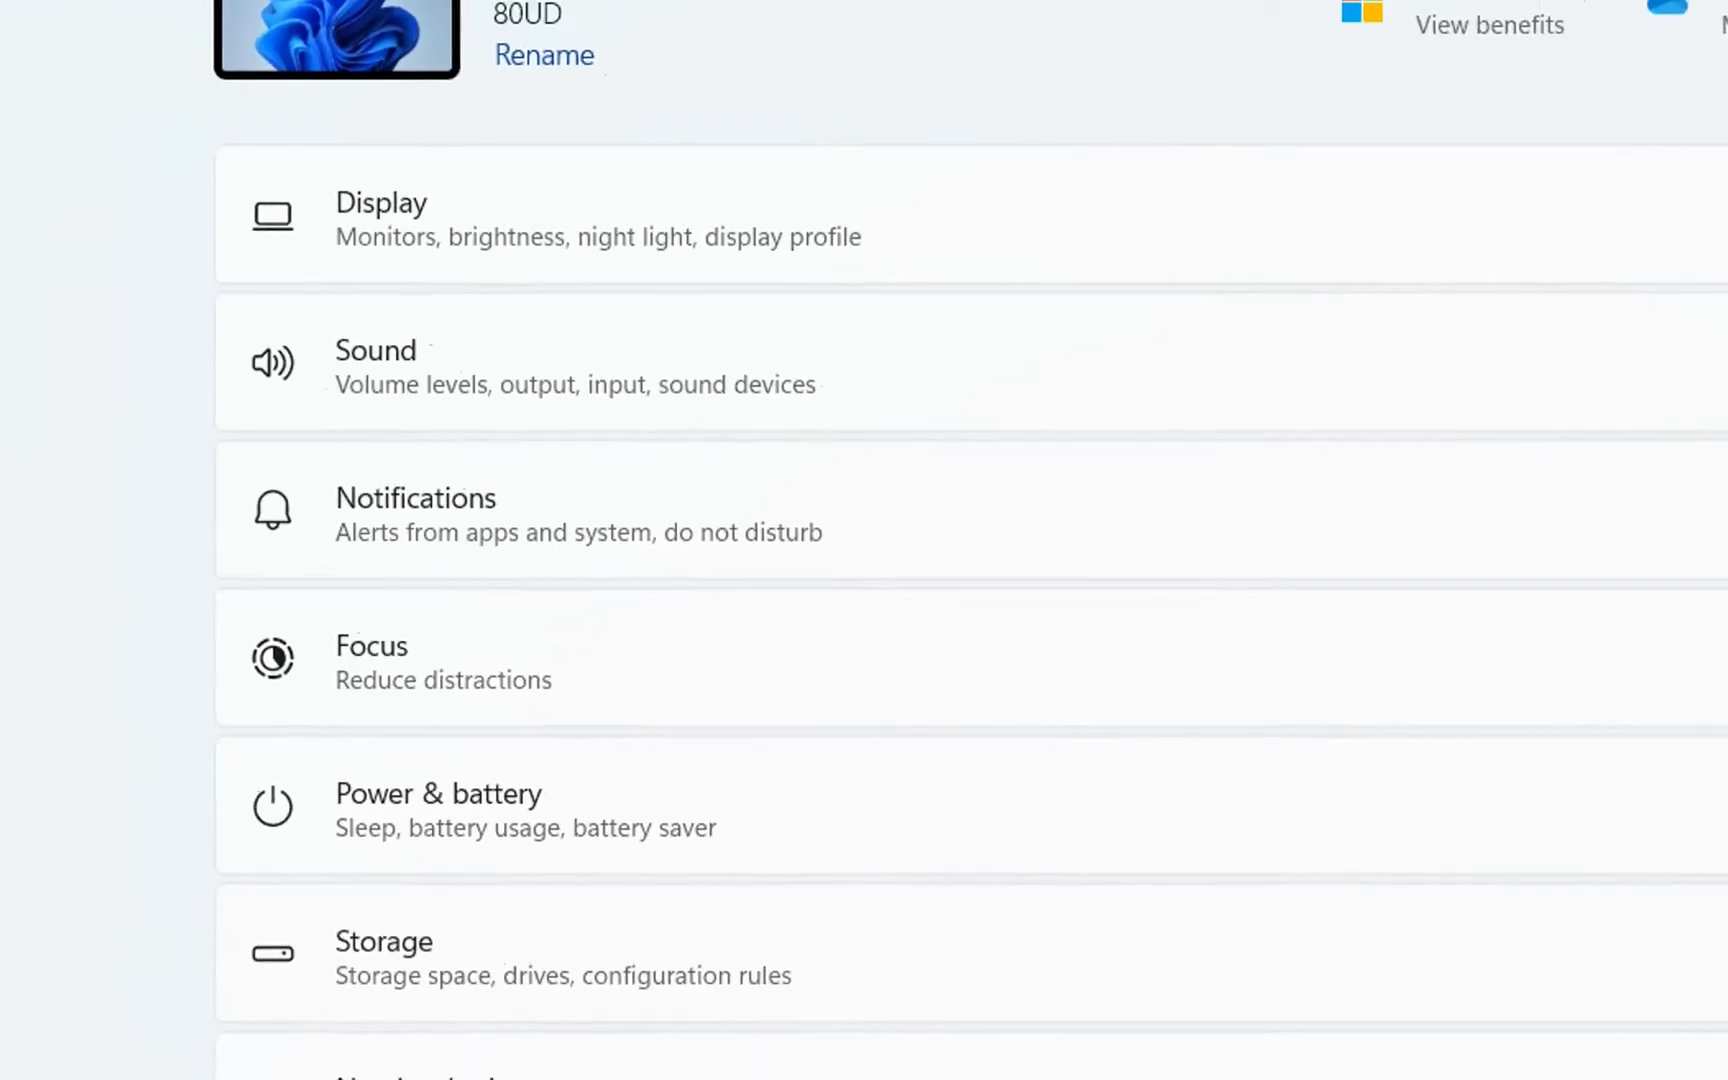
left_click(122, 306)
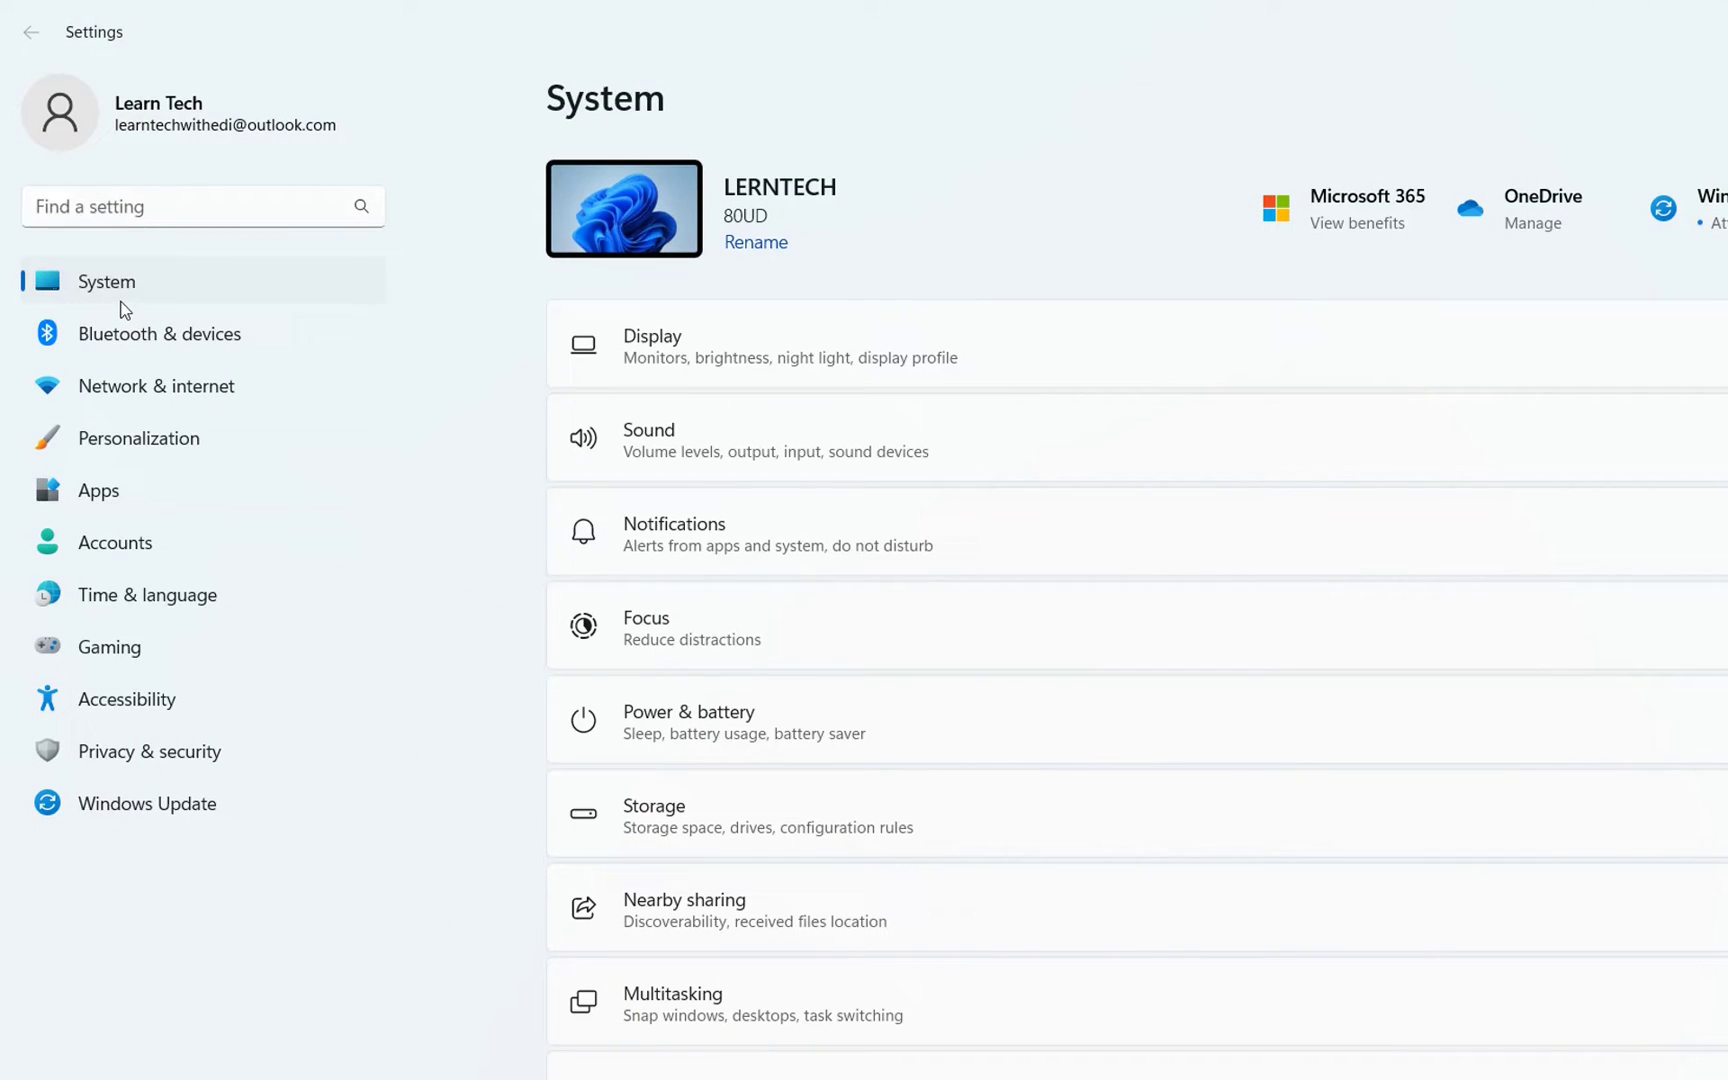
scroll(1074, 638, "down", 5)
scroll(891, 285, "up", 5)
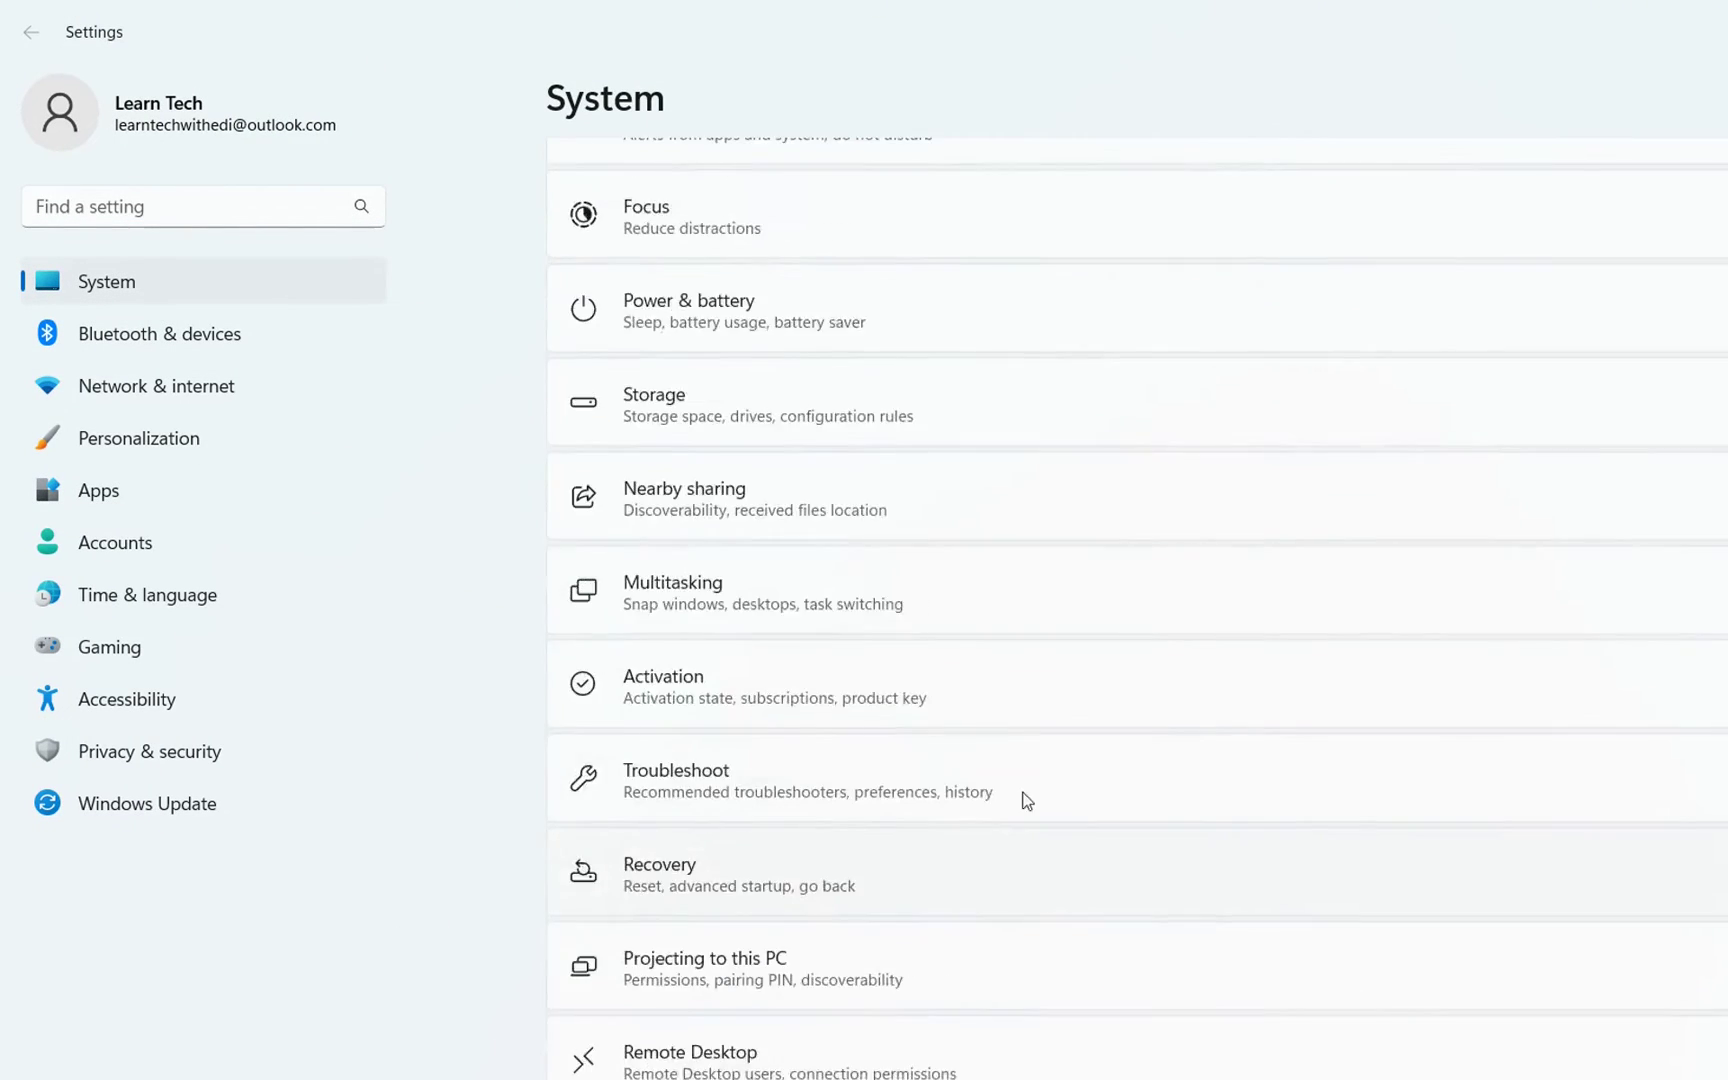
scroll(1010, 474, "down", 3)
scroll(1074, 885, "down", 1)
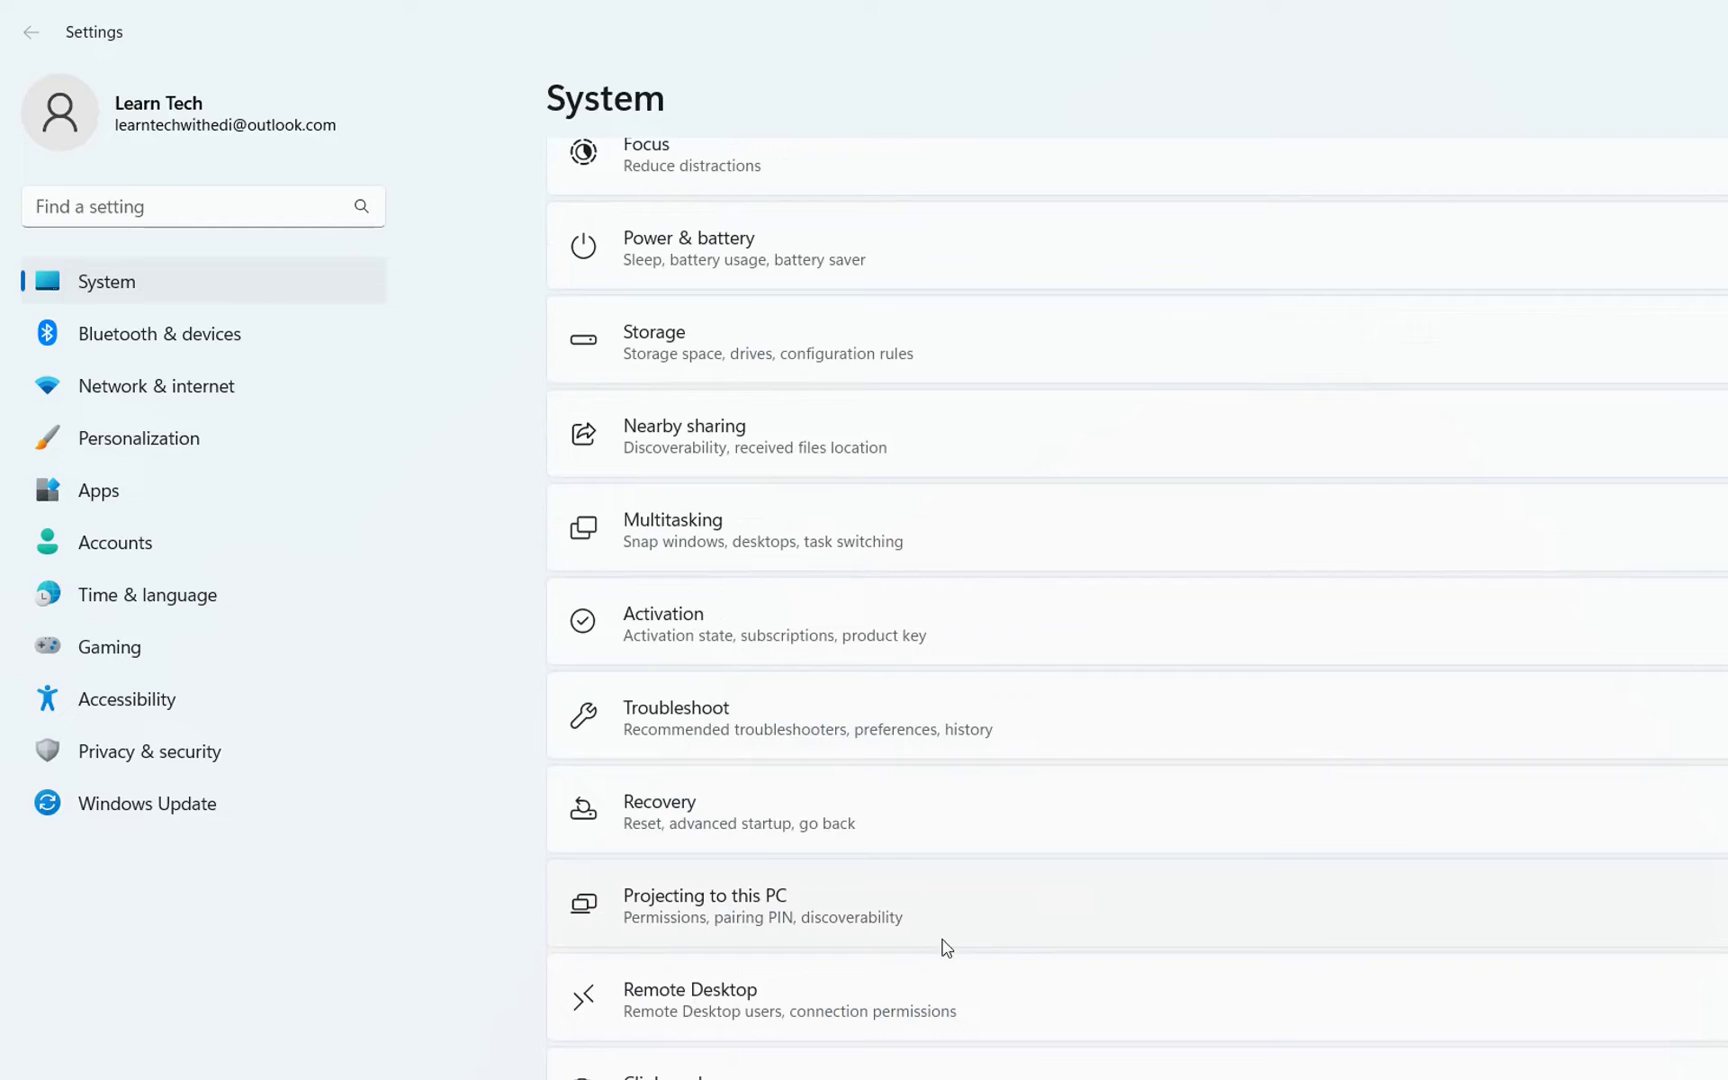
Go to Recovery and start Reset this PC, reaching the Keep my files or Remove everything choice
left_click(1097, 830)
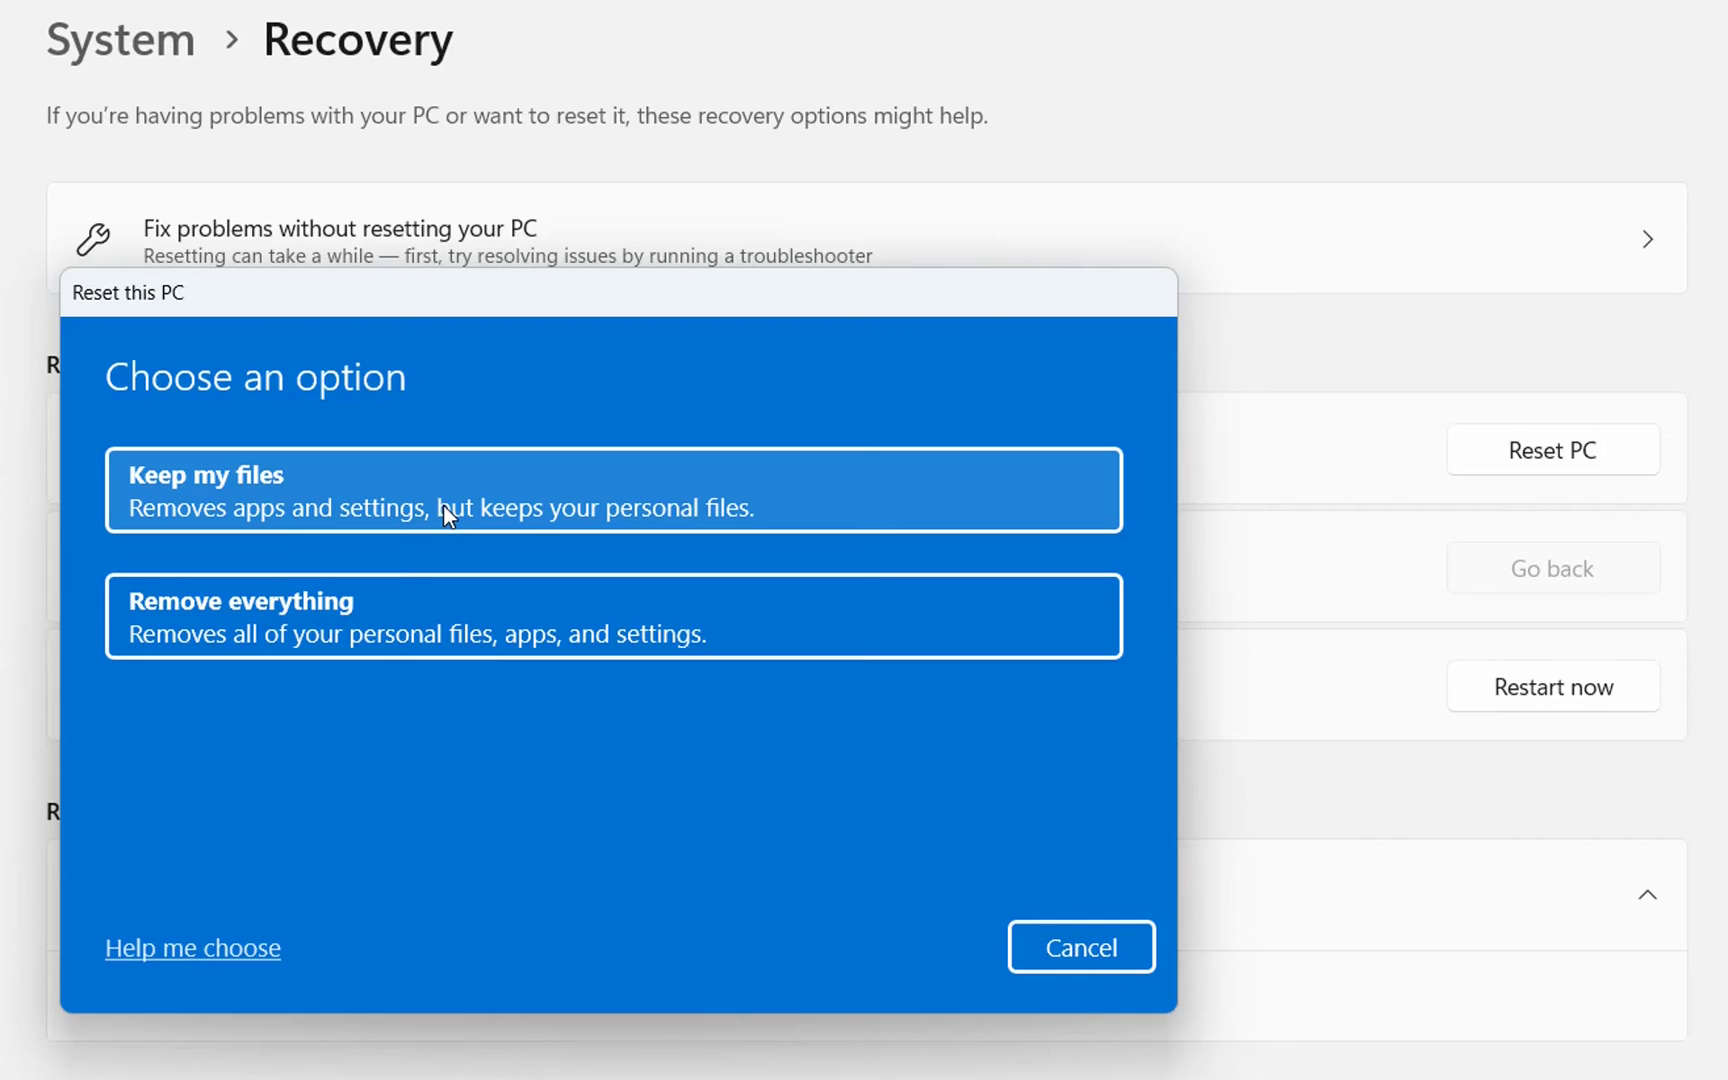
Choose Keep my files for the reset, then briefly open and close the Start menu
left_click(444, 506)
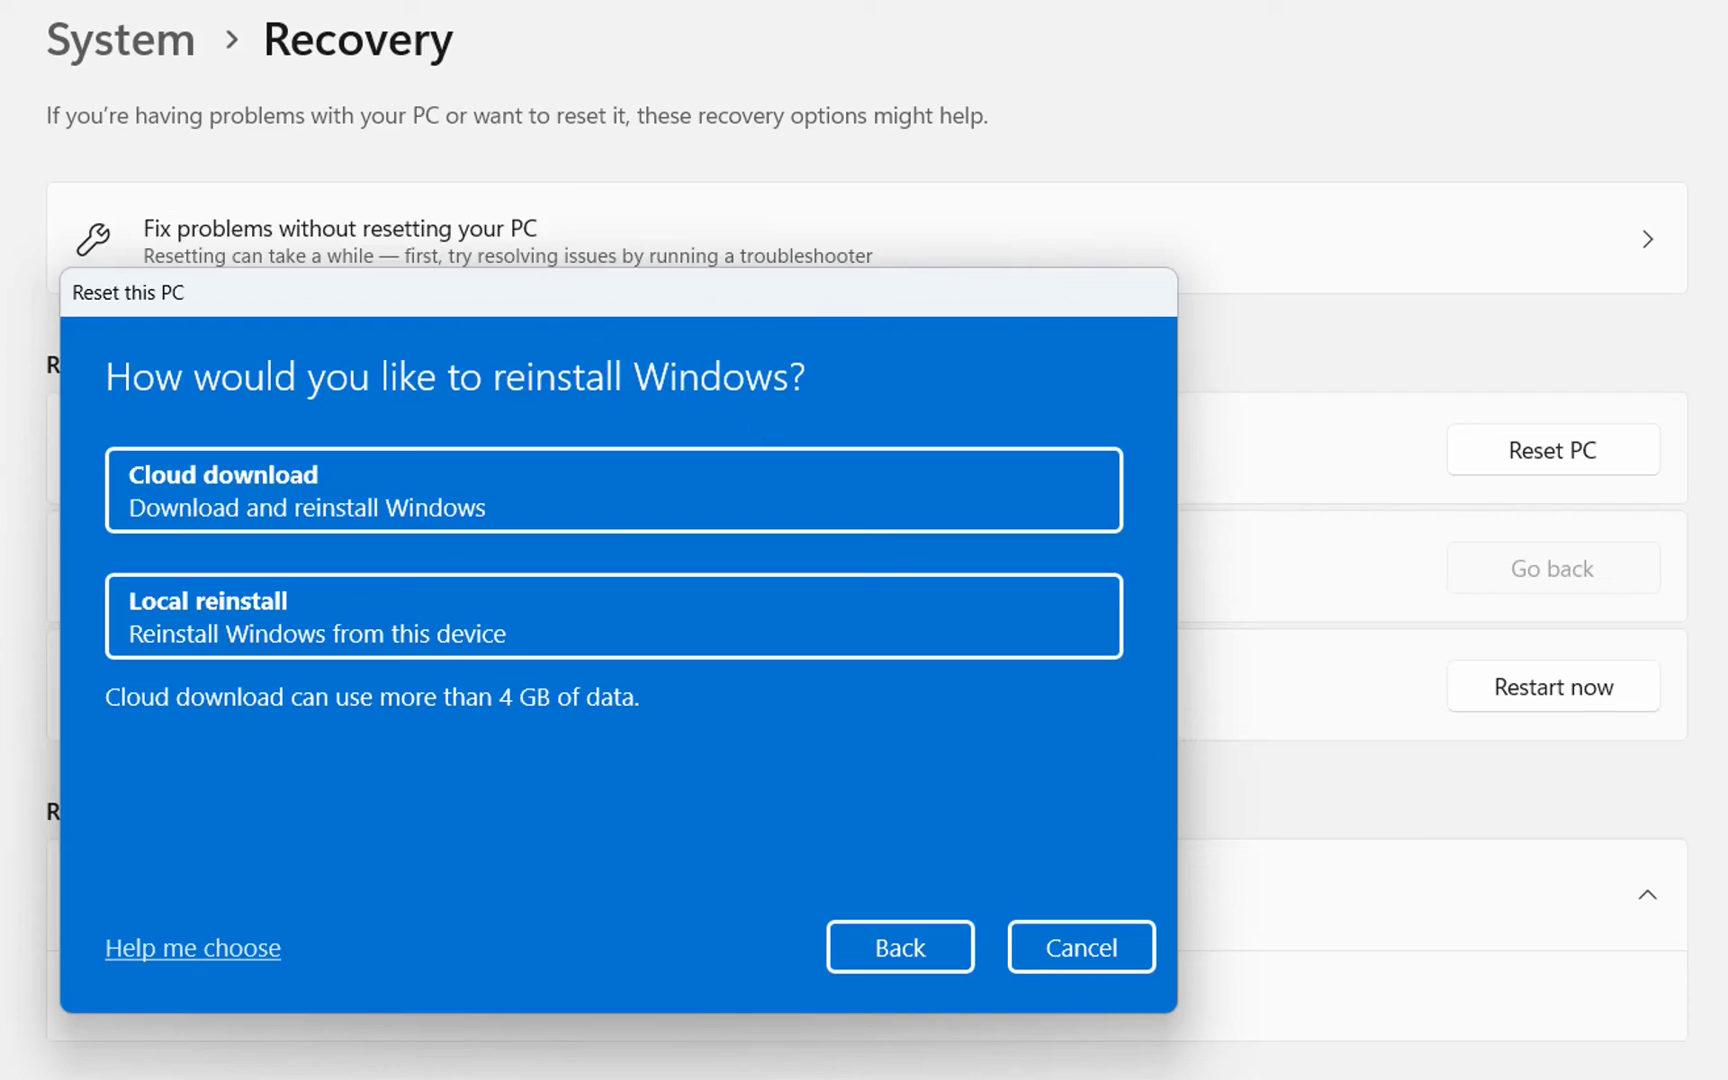
key("super")
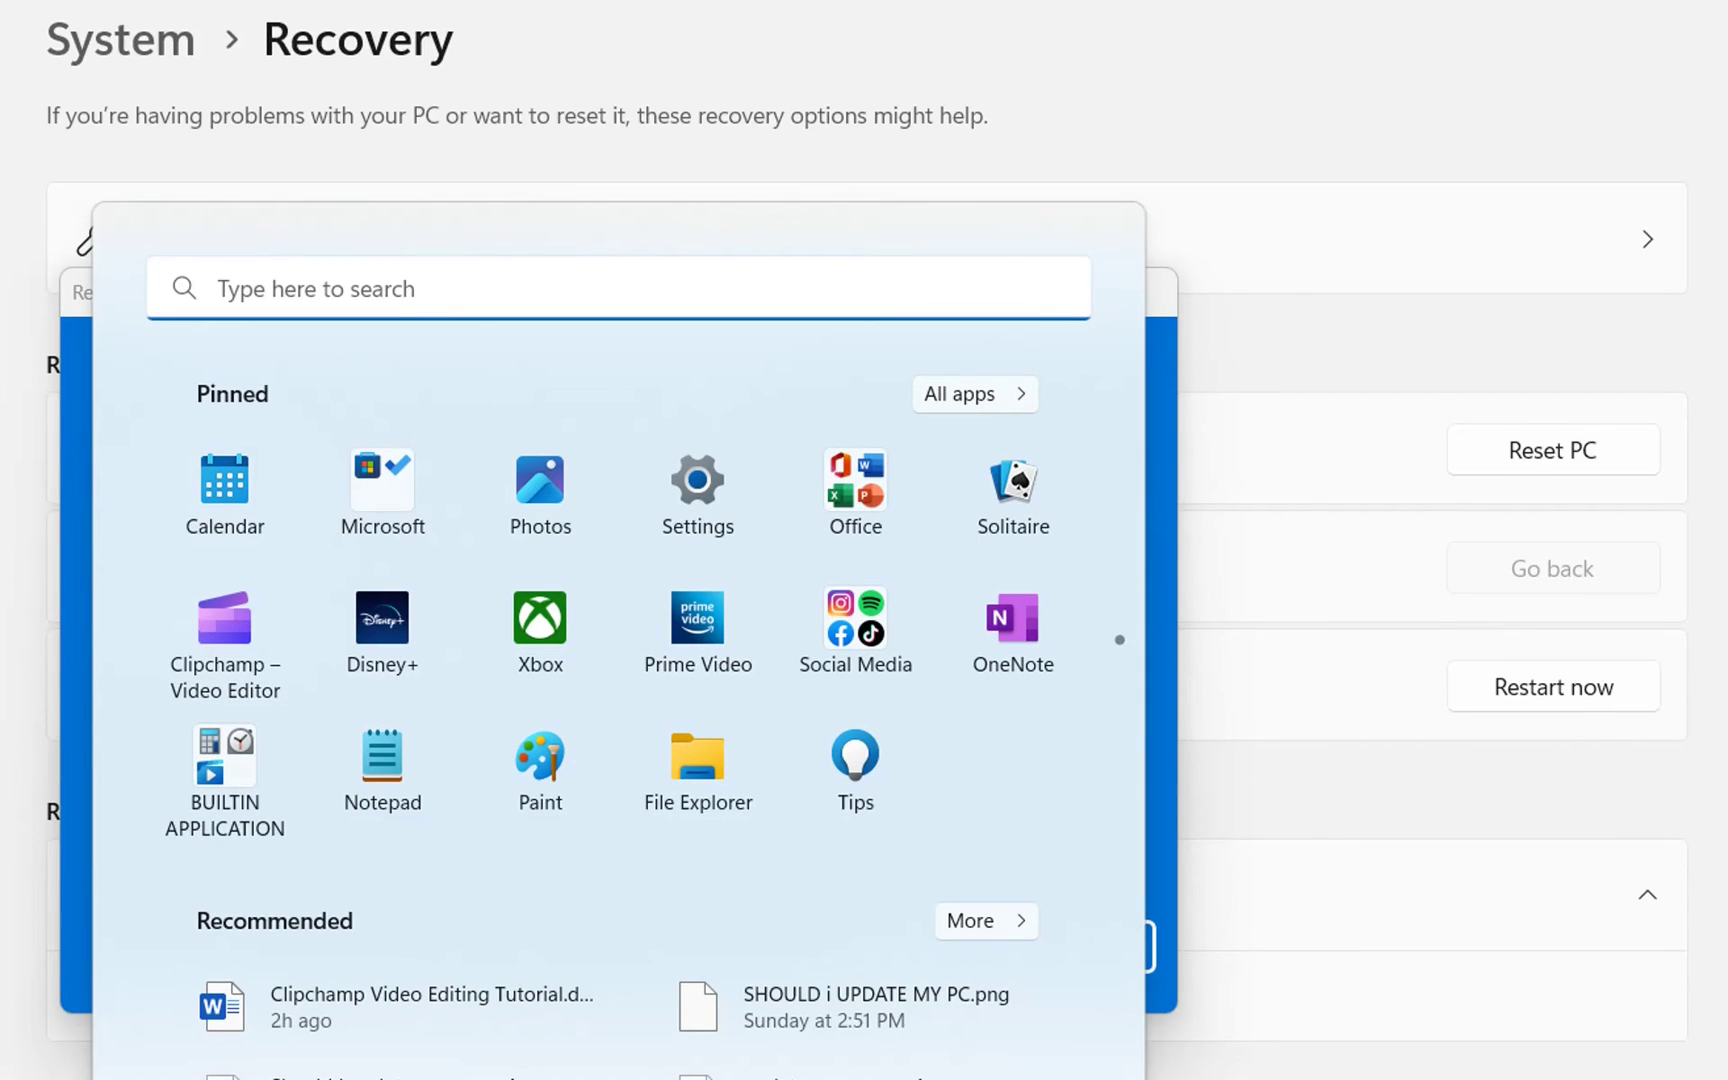
key("super")
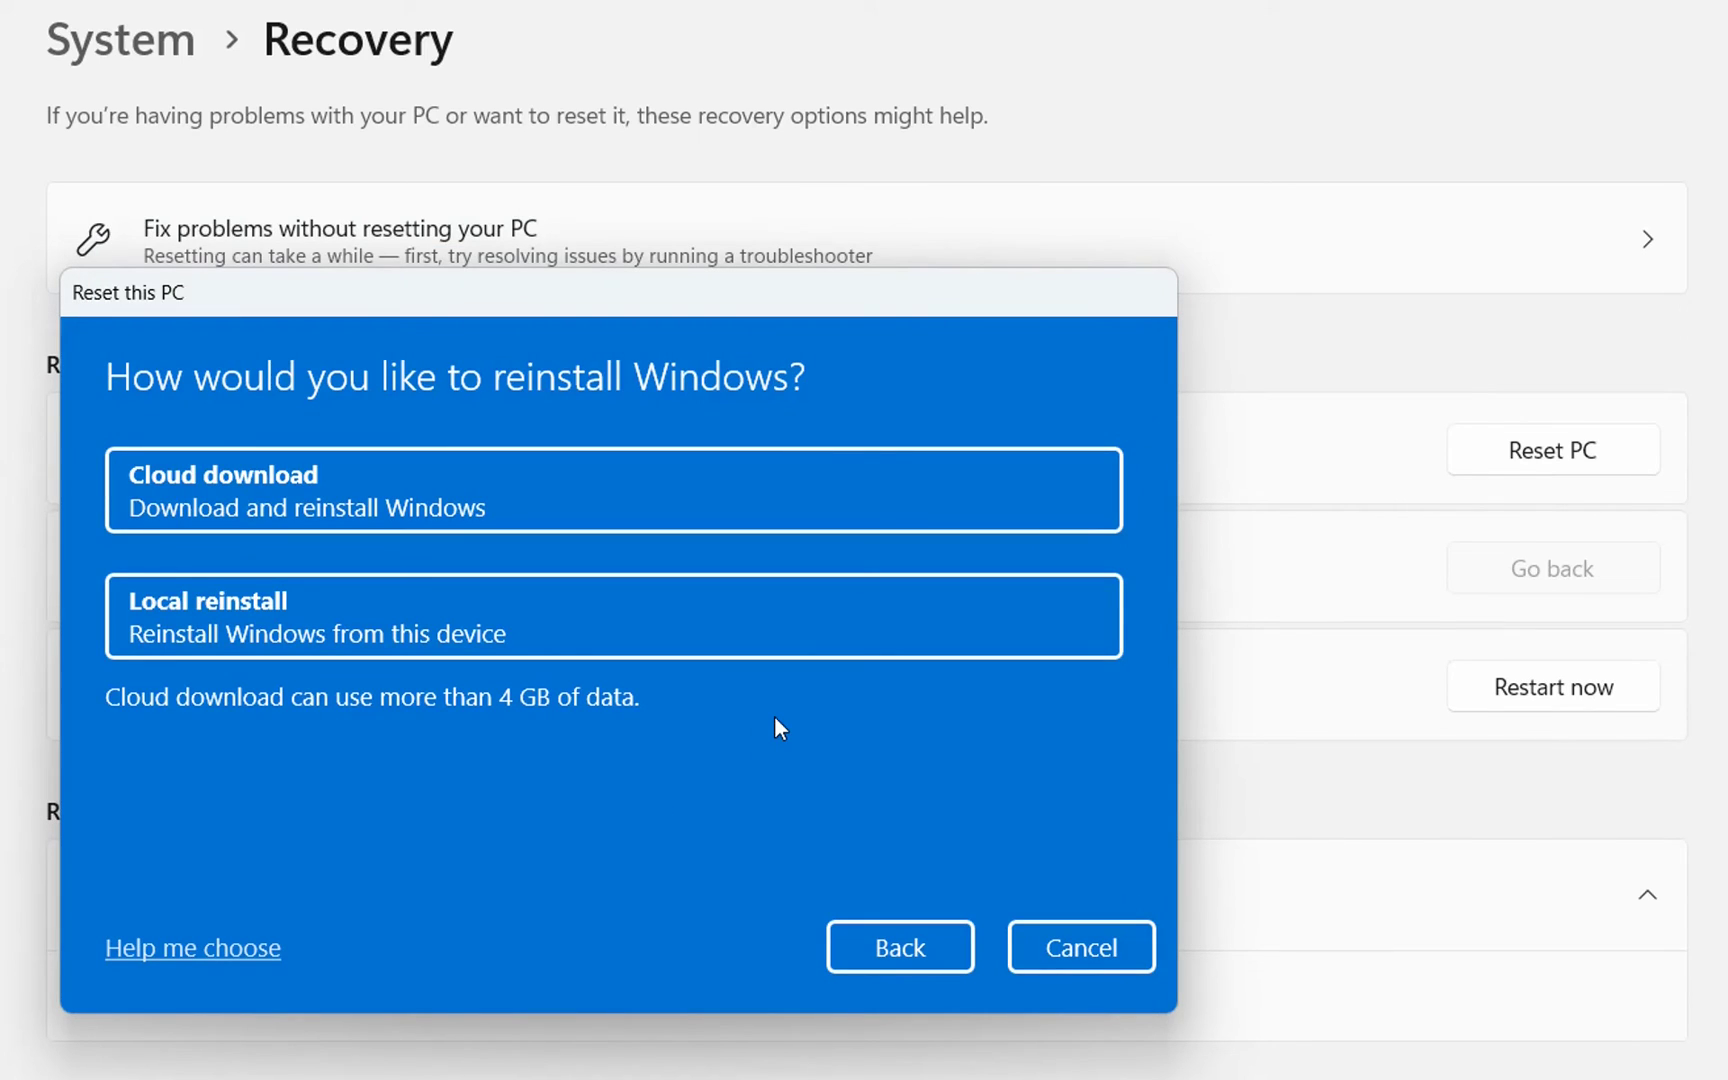